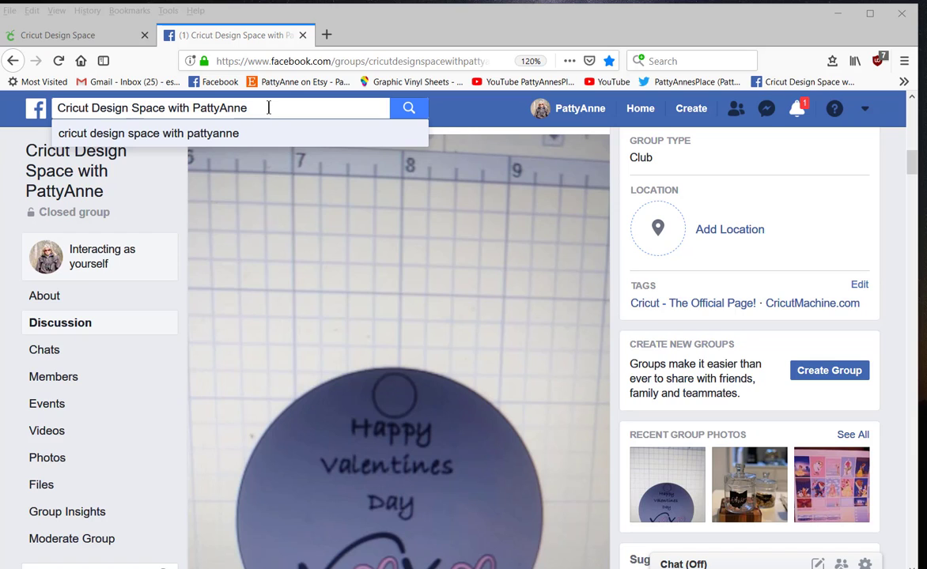
Examine the Facebook group's help post about a round Valentine's tag, including its text and the tag photo
{"action": "double_click", "coordinate": [333, 60]}
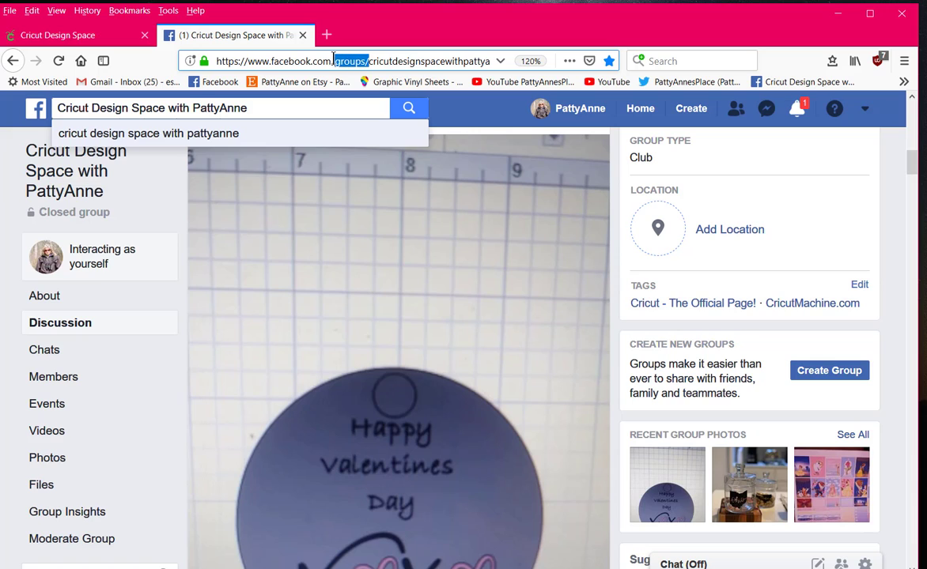
{"action": "left_click_drag", "start_coordinate": [333, 61], "coordinate": [245, 61]}
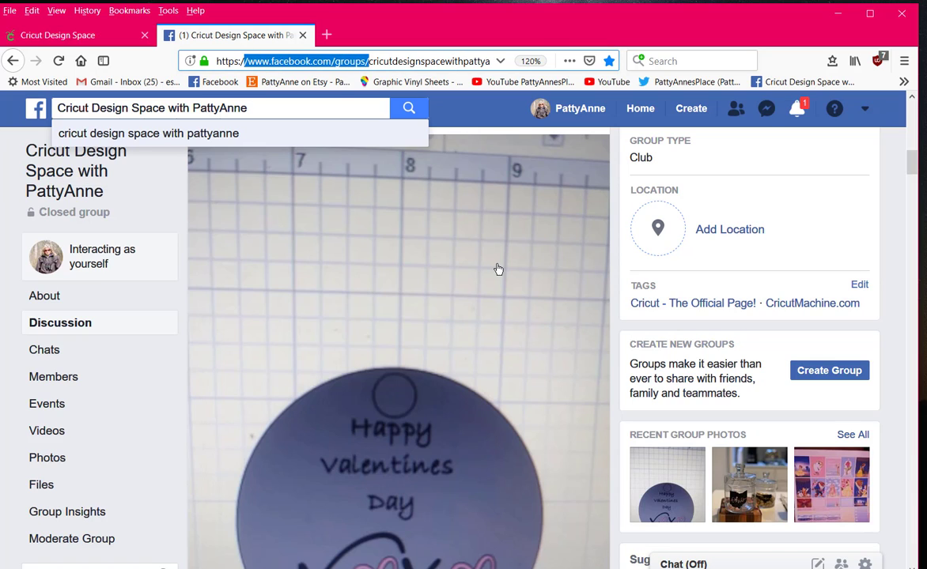
{"action": "scroll", "coordinate": [498, 270], "scroll_direction": "down", "scroll_amount": 3}
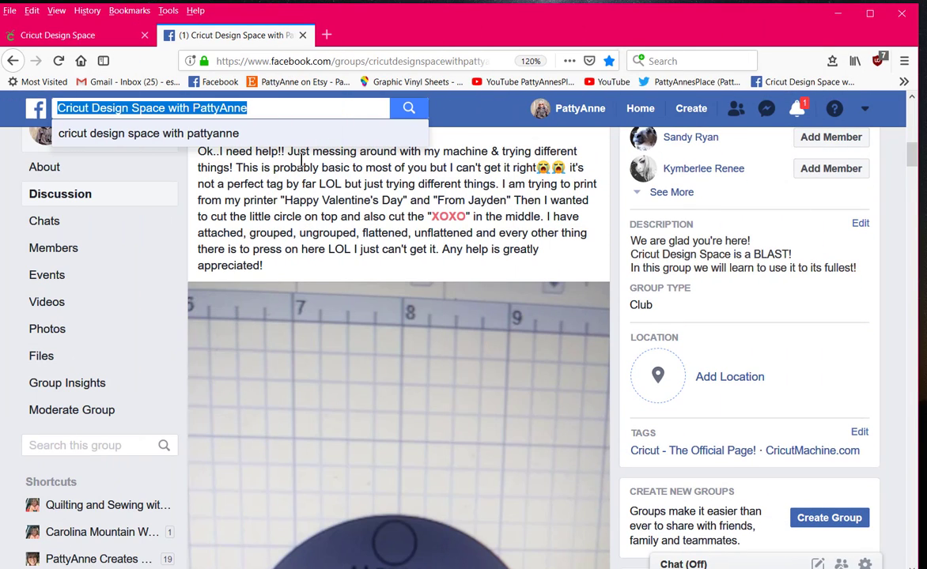
{"action": "left_click", "coordinate": [369, 108]}
{"action": "left_click", "coordinate": [461, 110]}
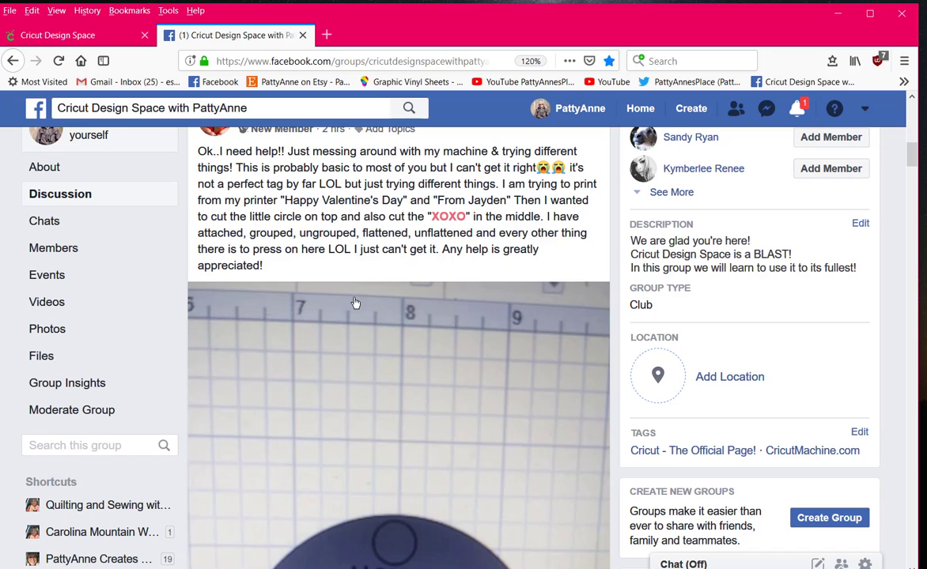
{"action": "scroll", "coordinate": [522, 414], "scroll_direction": "down", "scroll_amount": 2}
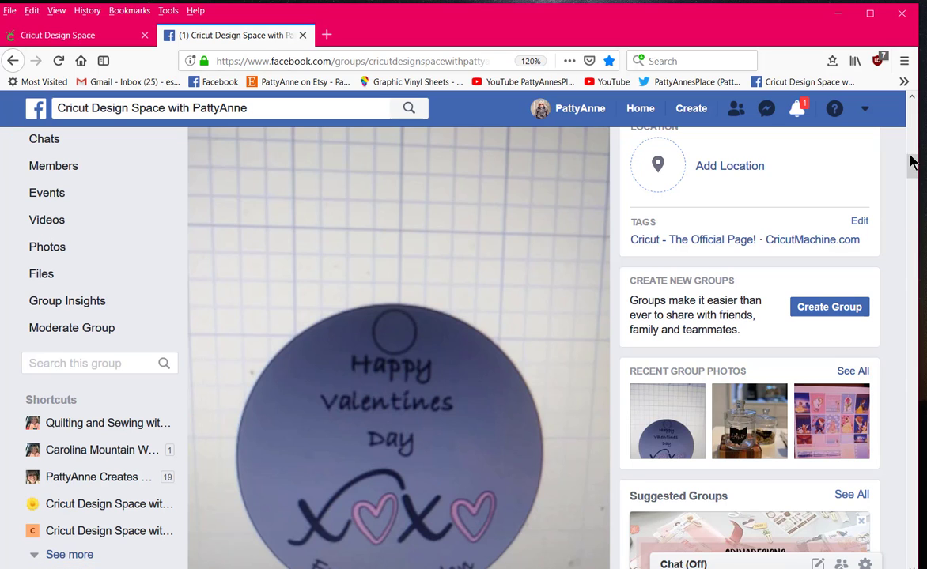
{"action": "left_click_drag", "start_coordinate": [911, 167], "coordinate": [912, 173]}
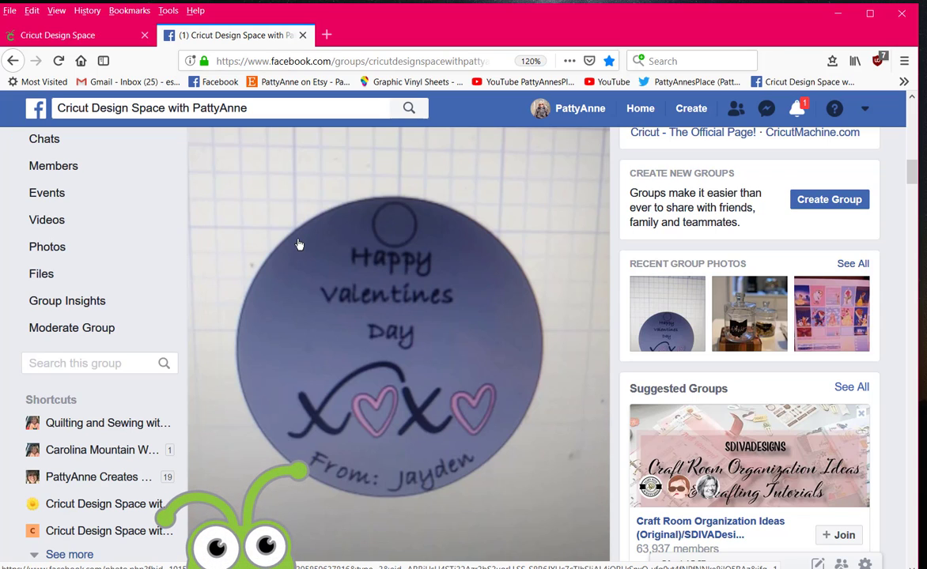
Switch to Cricut Design Space, return from the mat preview to the canvas, and set the canvas background to red (#E6212E)
{"action": "left_click", "coordinate": [69, 37]}
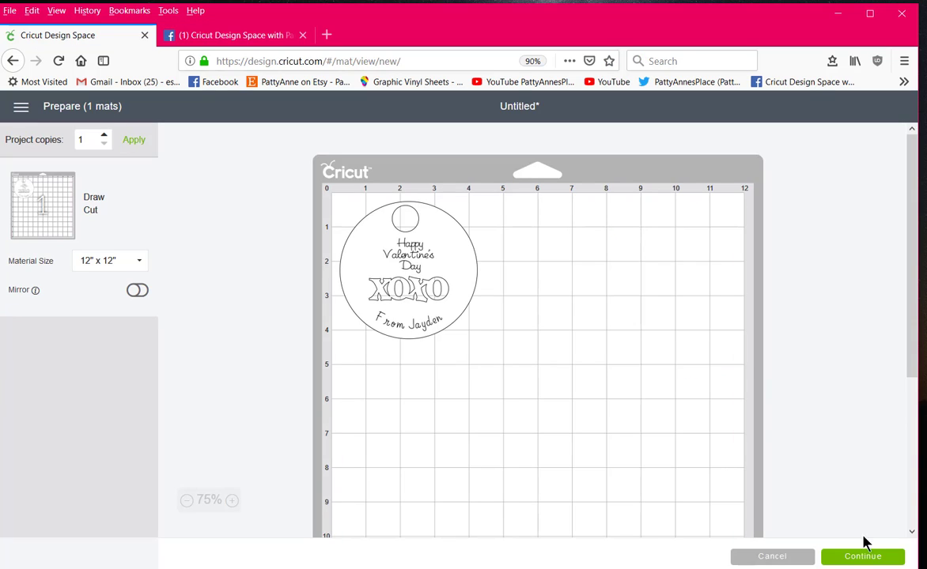
{"action": "left_click", "coordinate": [791, 558]}
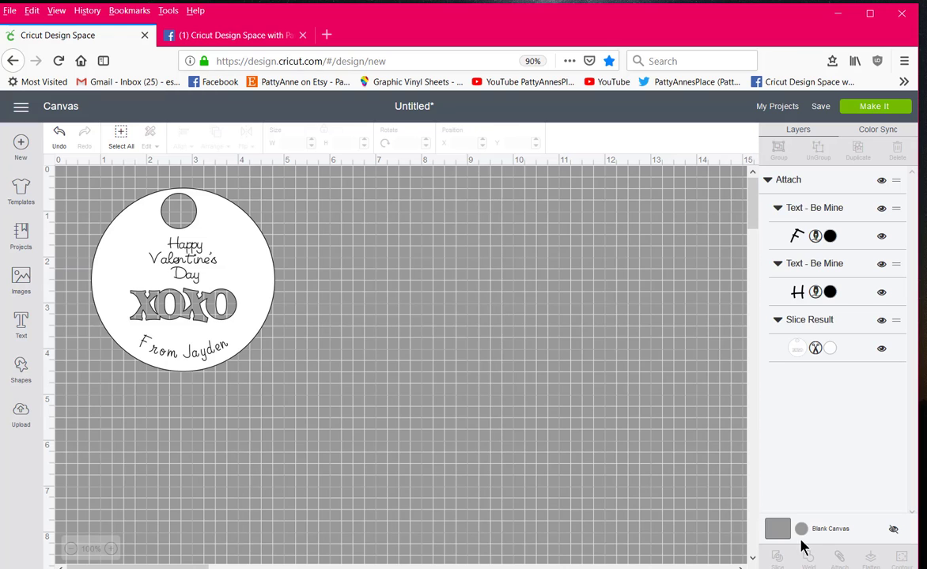
{"action": "left_click", "coordinate": [806, 531]}
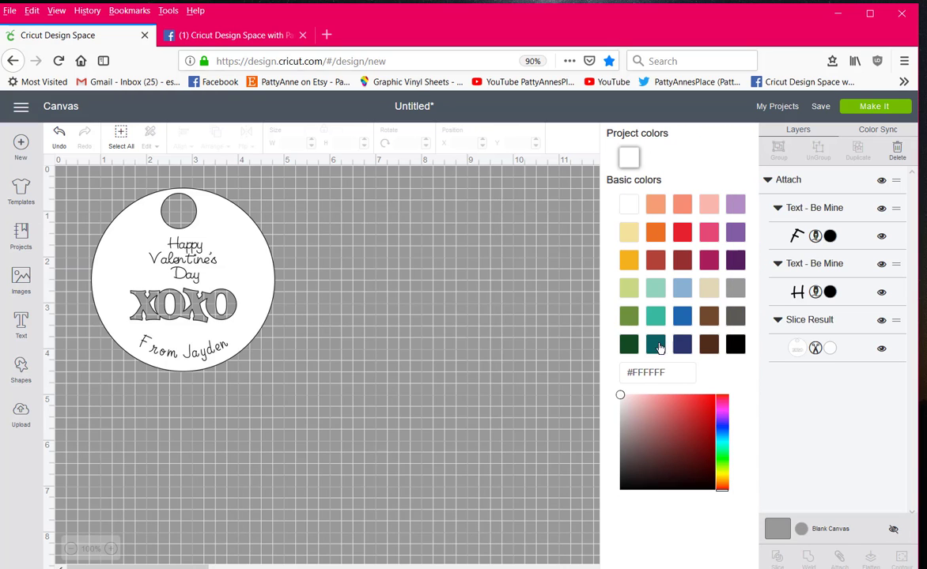
{"action": "left_click", "coordinate": [683, 232]}
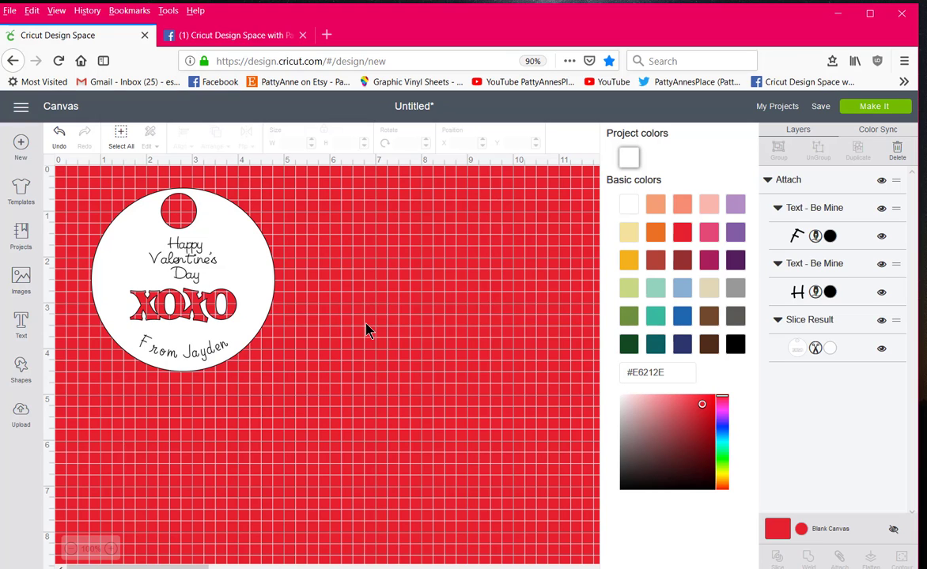
Preview the tag project on the mat and check which operations are assigned to it
{"action": "left_click", "coordinate": [874, 107]}
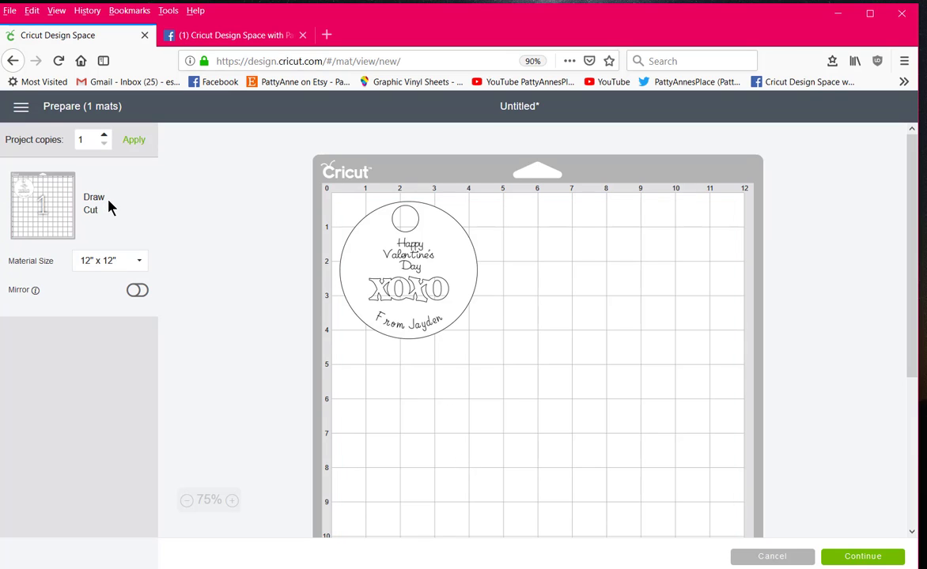
{"action": "left_click_drag", "start_coordinate": [106, 197], "coordinate": [75, 198]}
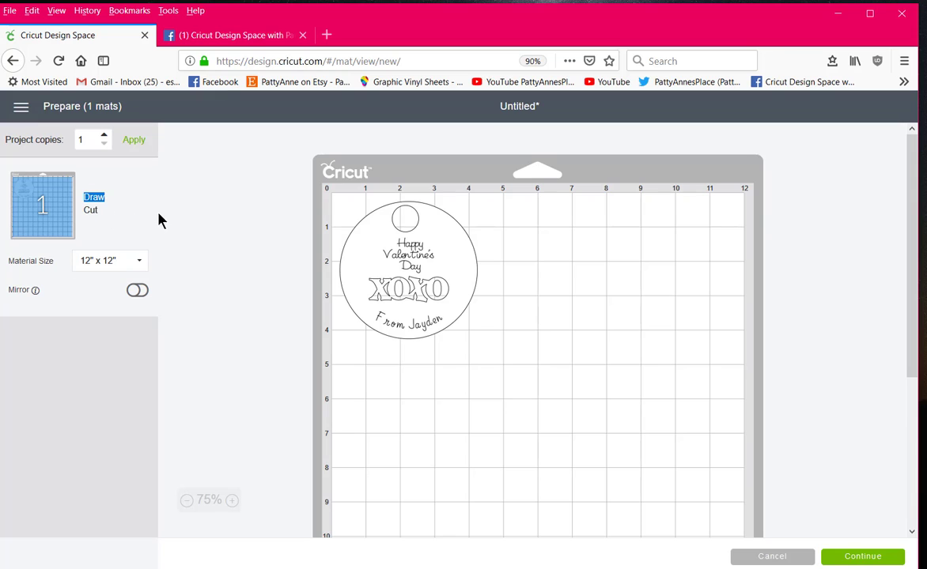
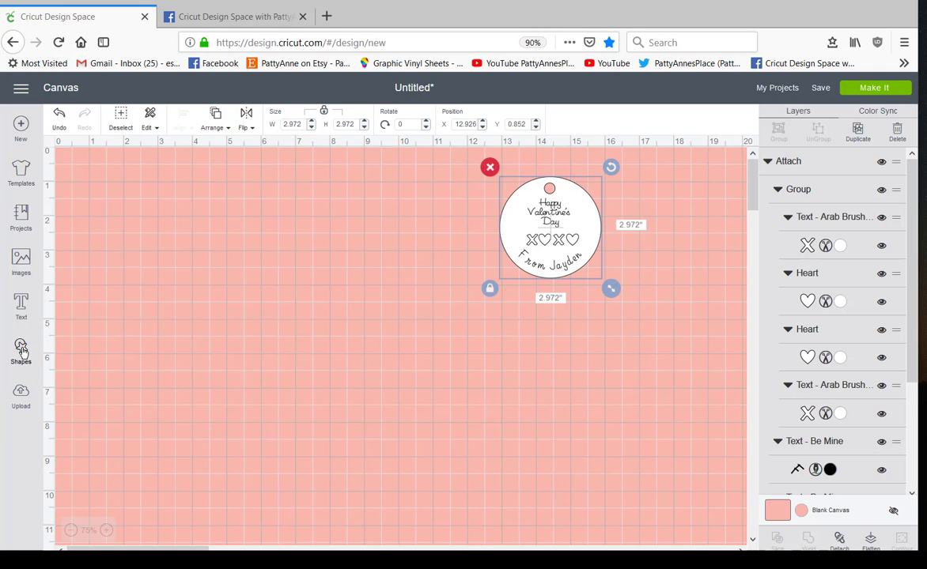
Add a circle to the canvas, enlarge it to about 5.85" and position it beside the finished sample tag
{"action": "left_click", "coordinate": [21, 355]}
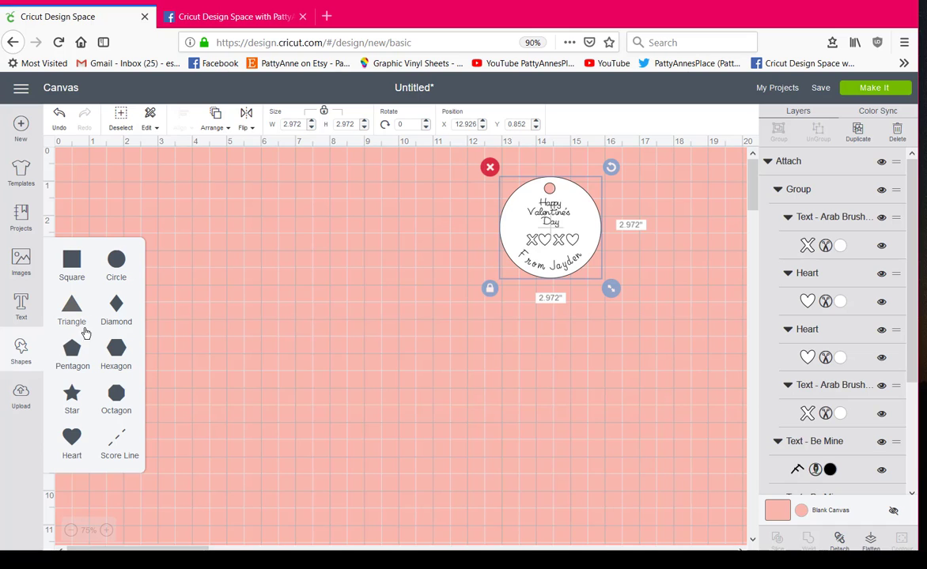
{"action": "left_click", "coordinate": [119, 262]}
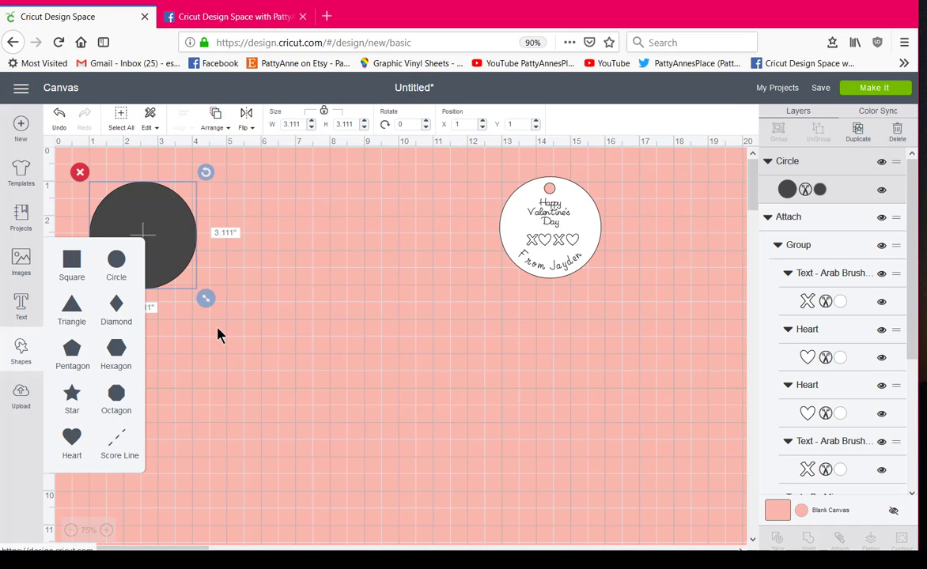
{"action": "left_click_drag", "start_coordinate": [207, 302], "coordinate": [303, 394]}
{"action": "left_click_drag", "start_coordinate": [235, 313], "coordinate": [251, 303]}
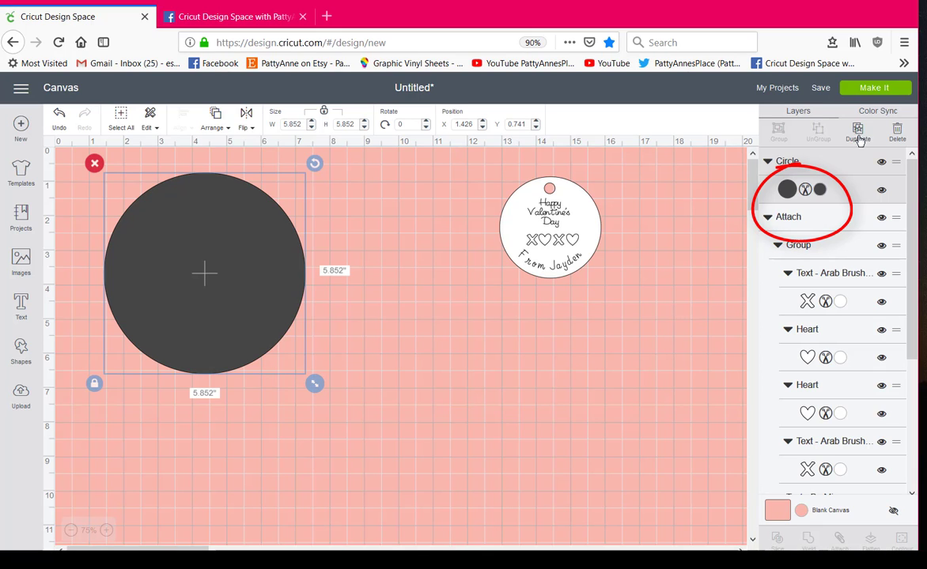
Change the large circle's colour to white
{"action": "left_click", "coordinate": [821, 191]}
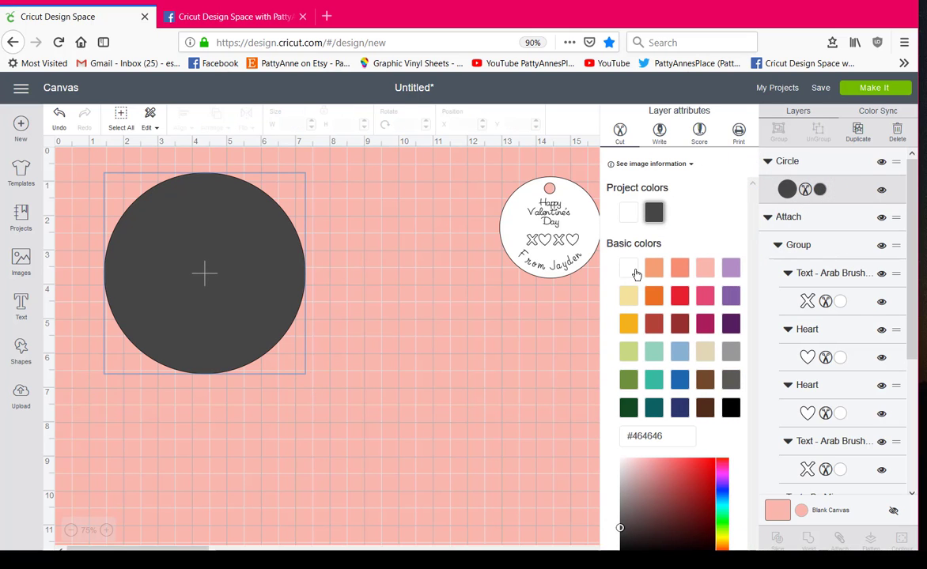
{"action": "left_click", "coordinate": [636, 273]}
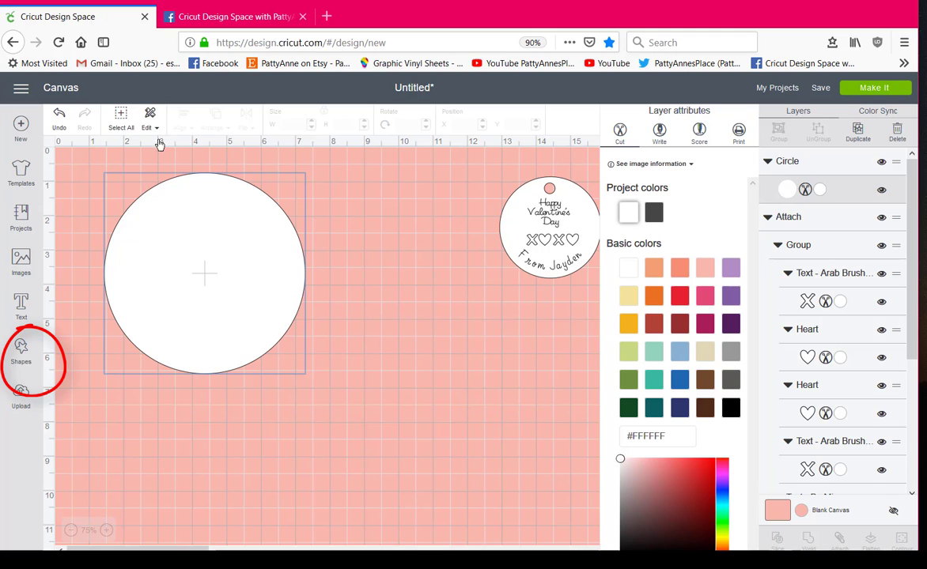
{"action": "left_click", "coordinate": [406, 262]}
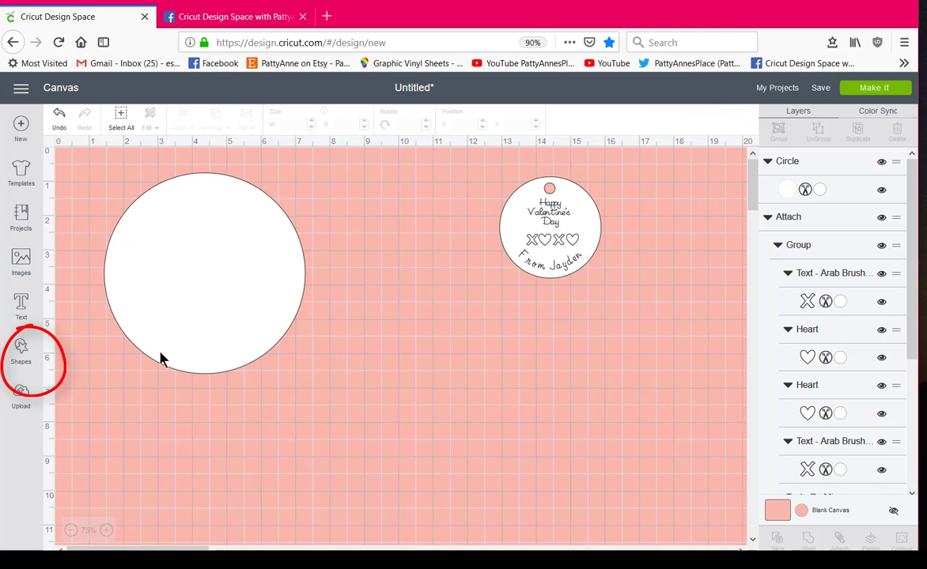
Add a second circle, shrink it to about 0.685" and place it at the top centre of the white circle
{"action": "left_click", "coordinate": [22, 349]}
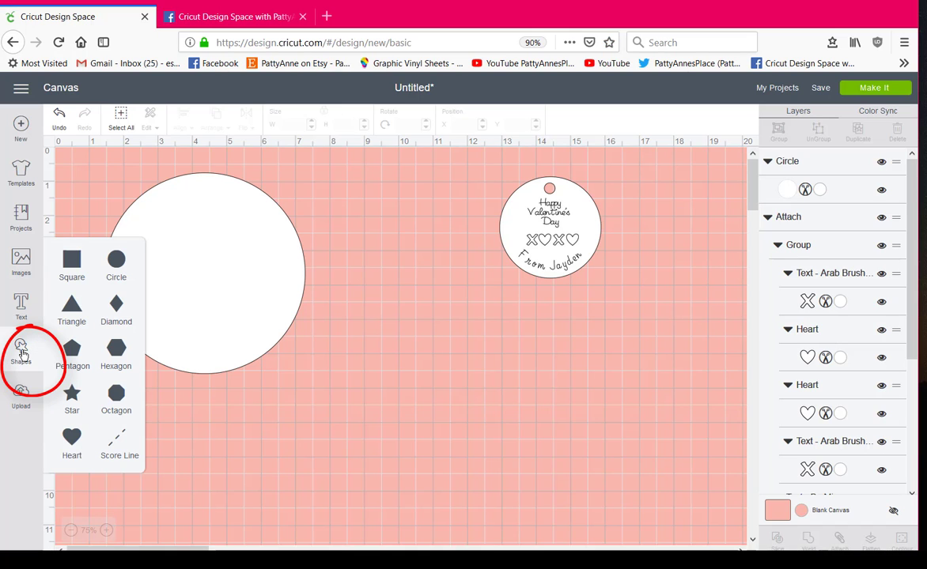
{"action": "left_click", "coordinate": [116, 261]}
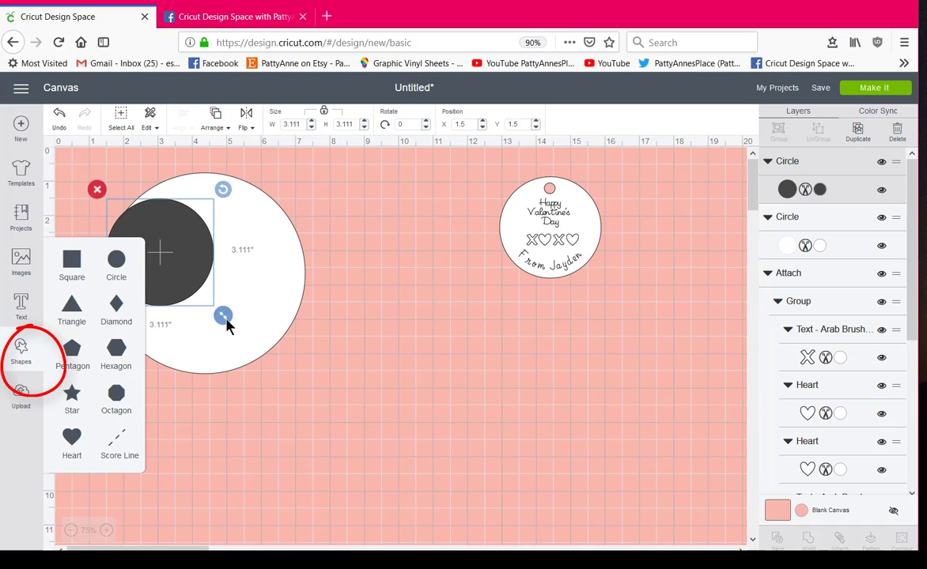
{"action": "left_click_drag", "start_coordinate": [225, 314], "coordinate": [223, 224]}
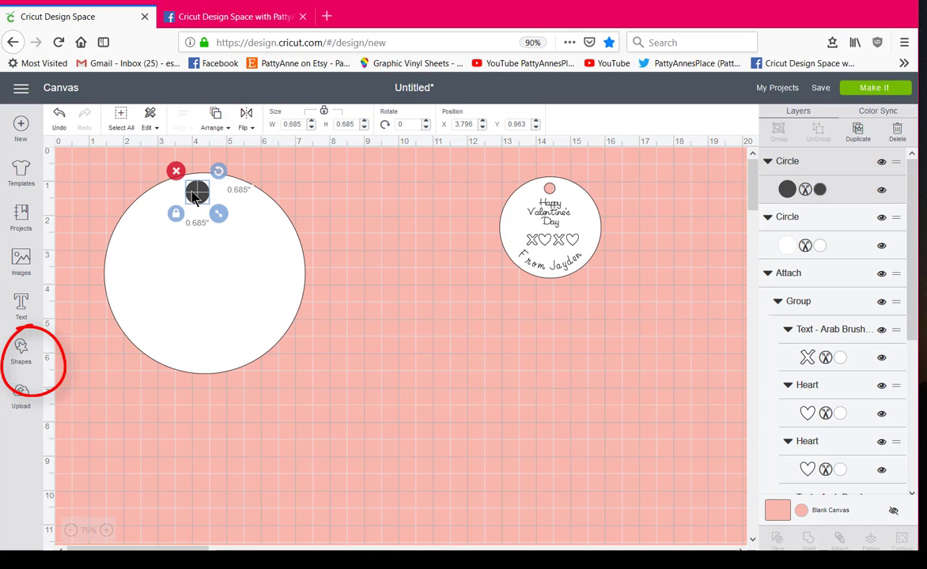
{"action": "left_click_drag", "start_coordinate": [197, 192], "coordinate": [202, 191]}
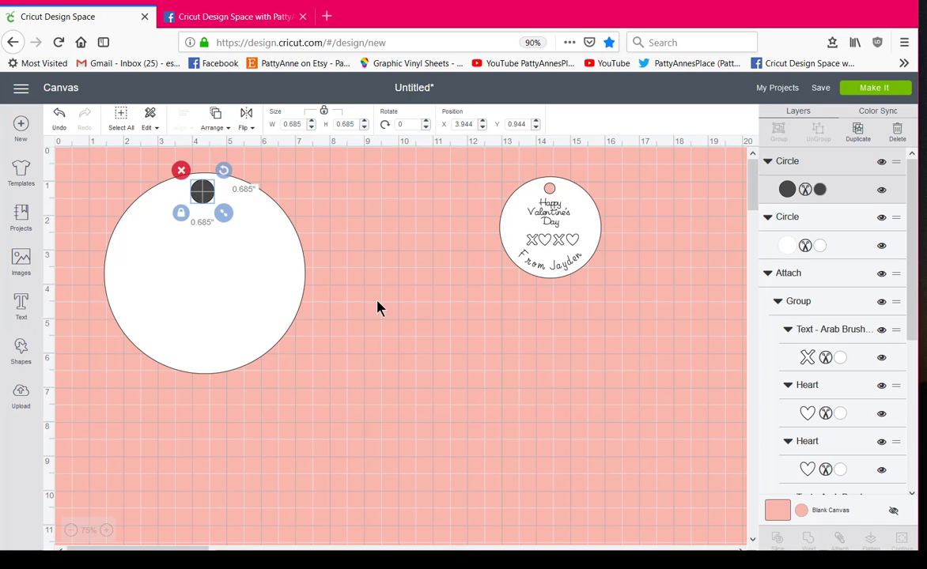
{"action": "left_click", "coordinate": [462, 393]}
Slice the small circle out of the large white circle to cut the tag's hole
{"action": "left_click", "coordinate": [203, 199]}
{"action": "left_click", "coordinate": [230, 311], "text": "shift"}
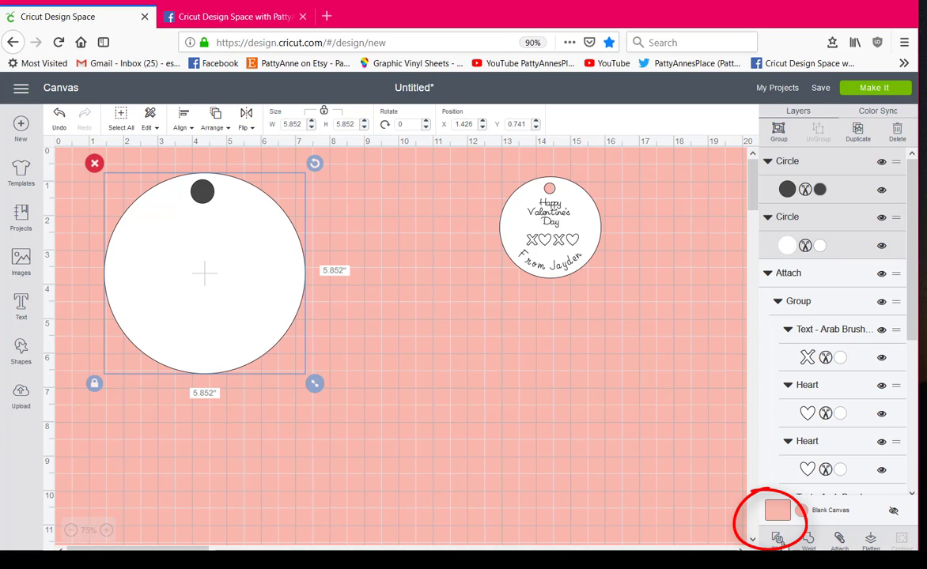
{"action": "left_click", "coordinate": [778, 540]}
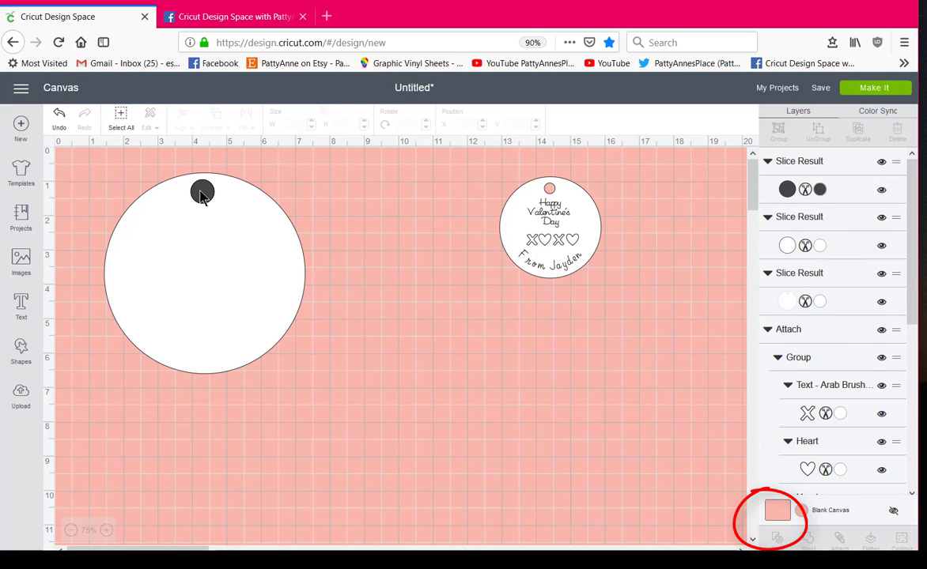
Pull the dark and white cut-out discs away from the tag's hole and delete both
{"action": "left_click_drag", "start_coordinate": [202, 191], "coordinate": [438, 350]}
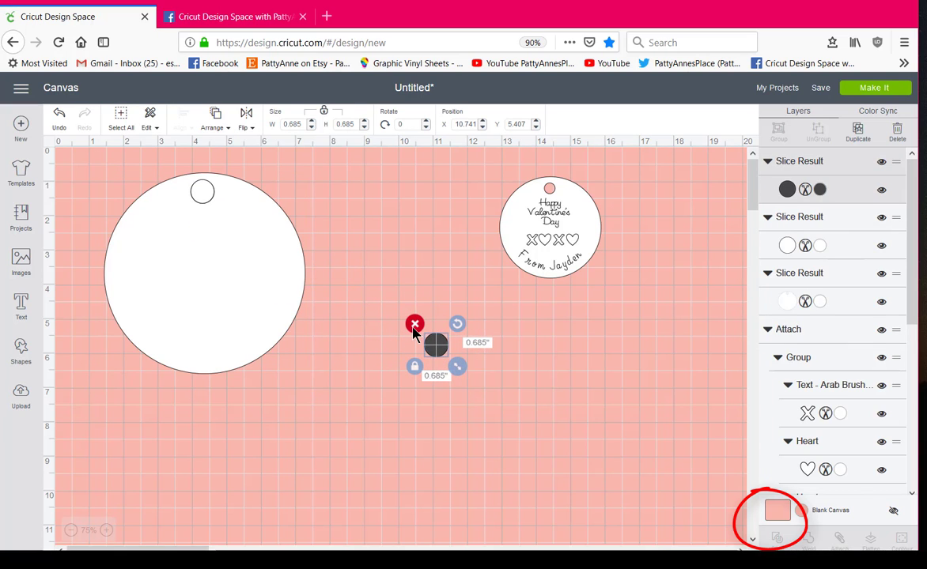
{"action": "left_click", "coordinate": [415, 325]}
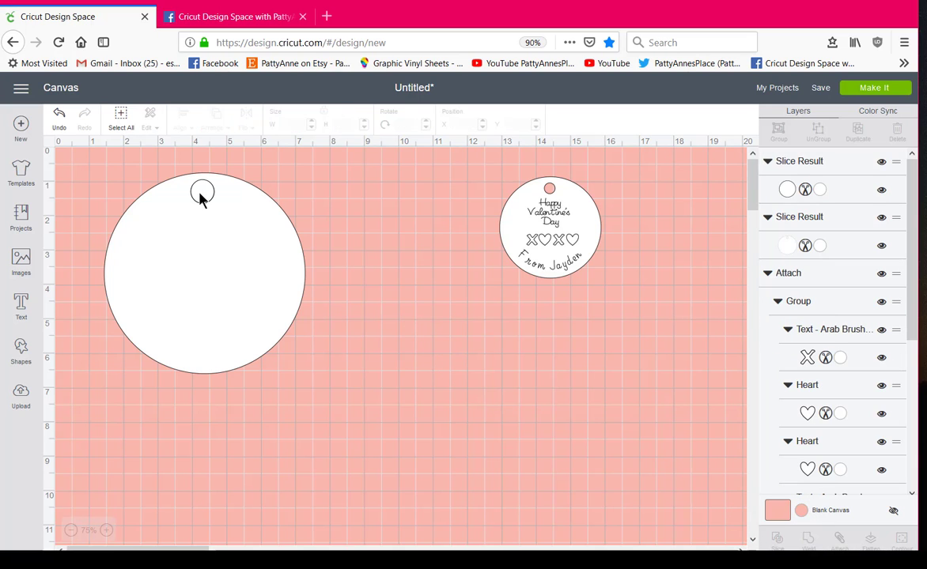
{"action": "left_click_drag", "start_coordinate": [200, 194], "coordinate": [413, 263]}
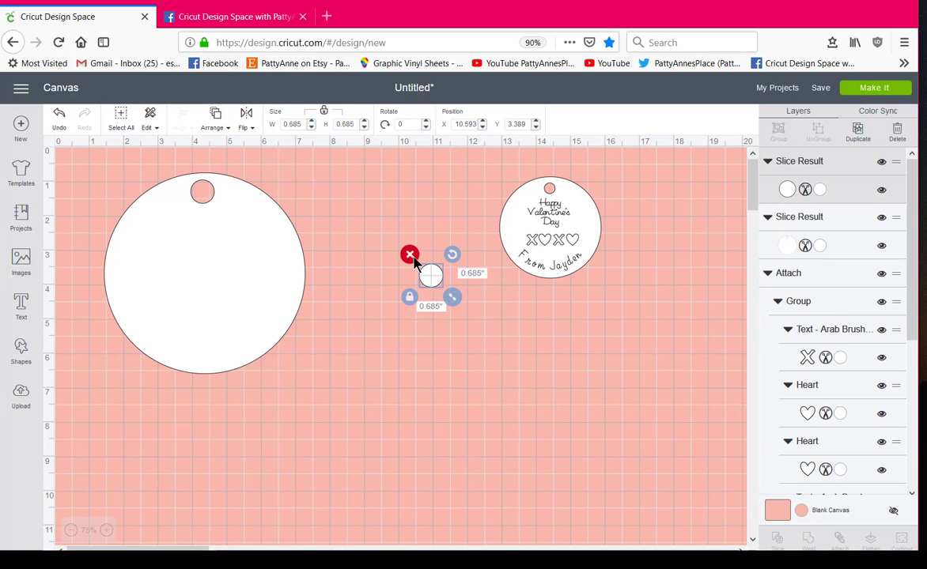
{"action": "left_click", "coordinate": [410, 256]}
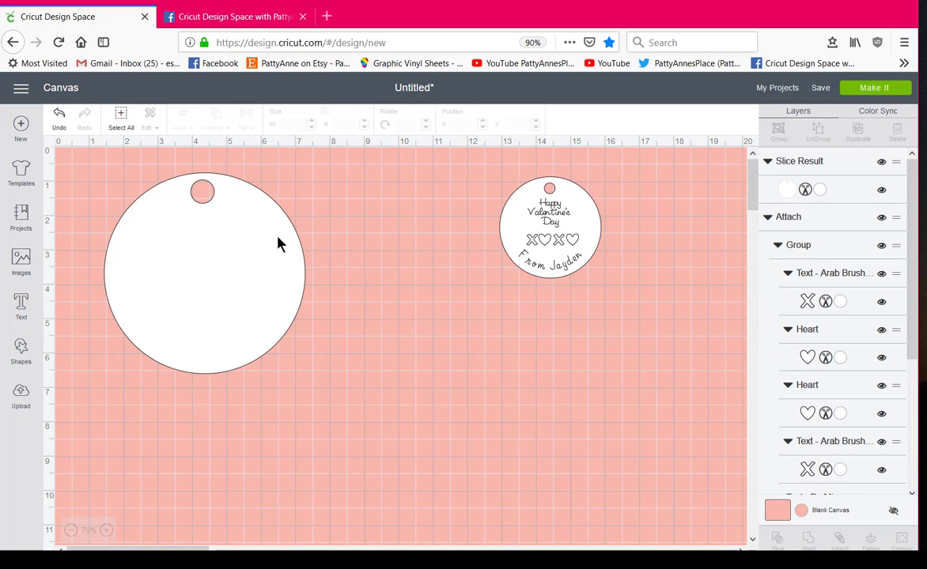
{"action": "left_click", "coordinate": [199, 193]}
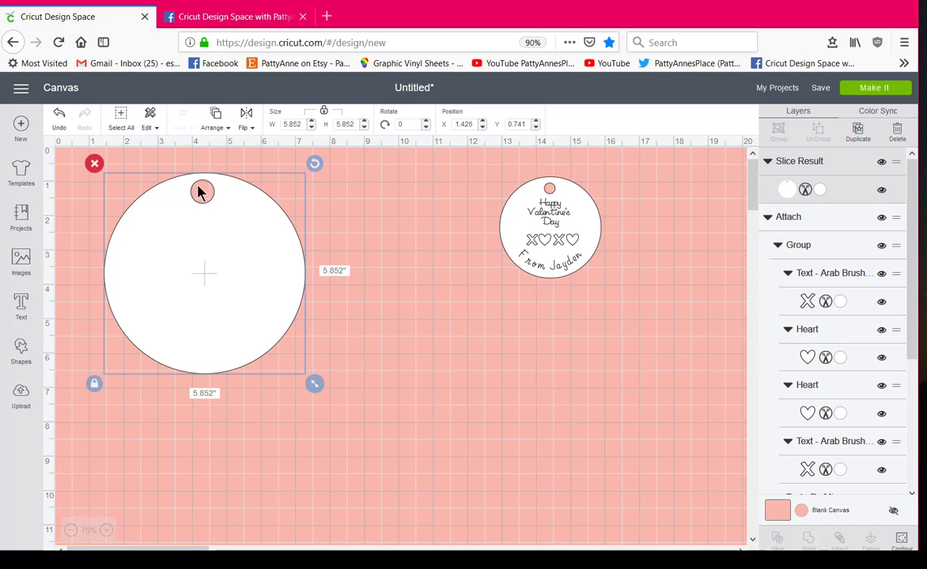
{"action": "left_click", "coordinate": [348, 182]}
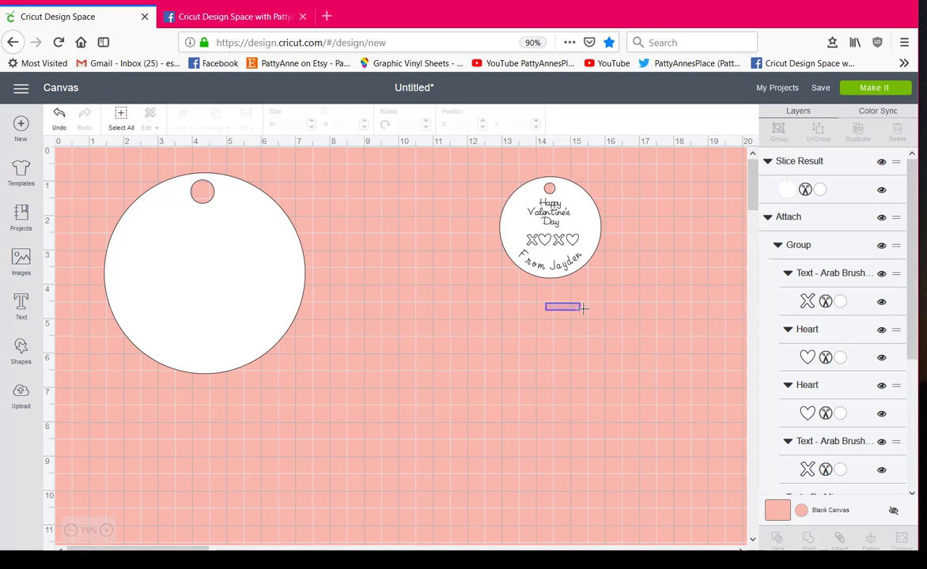
{"action": "left_click_drag", "start_coordinate": [584, 309], "coordinate": [585, 309]}
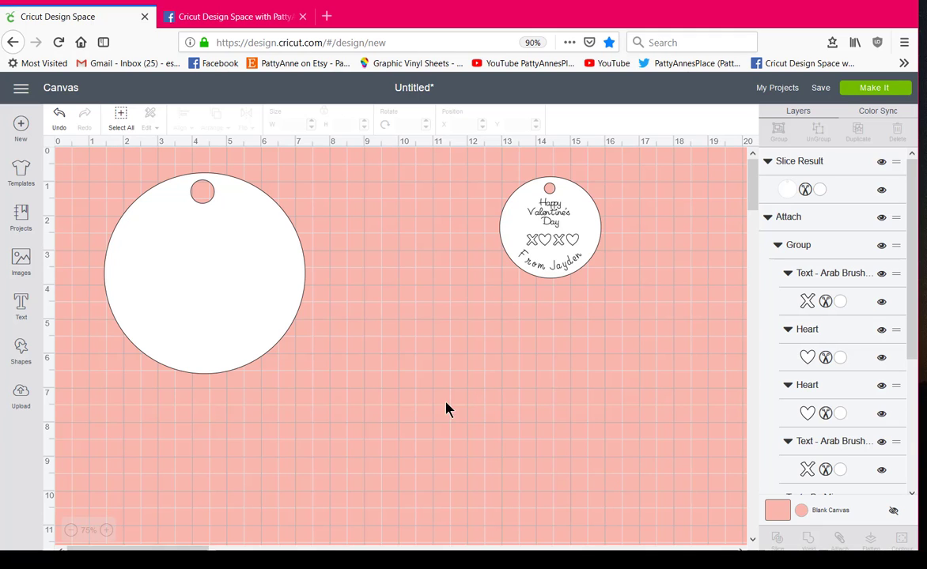
Add a text box and set its font to A Child's Year, chosen from the fonts filtered to Writing
{"action": "left_click", "coordinate": [22, 307]}
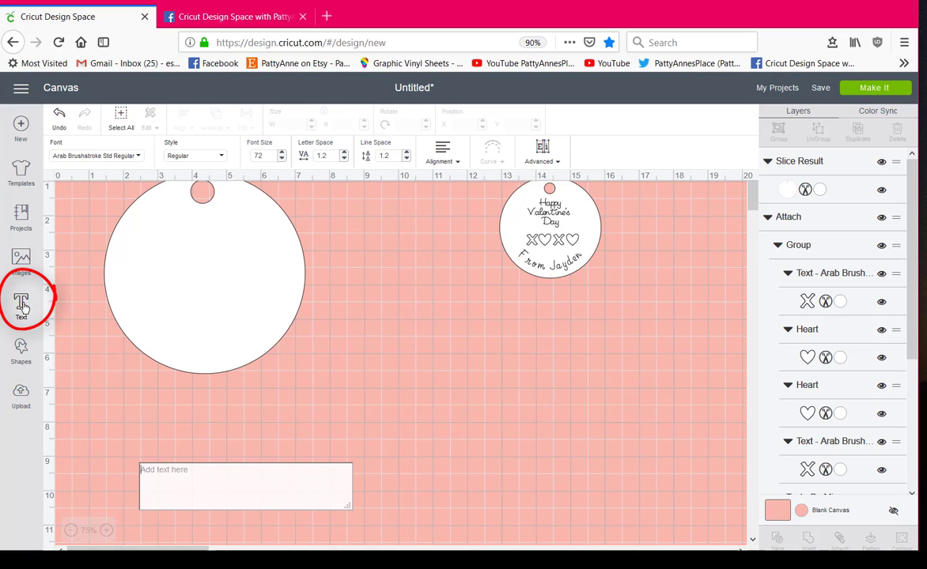
{"action": "left_click", "coordinate": [139, 158]}
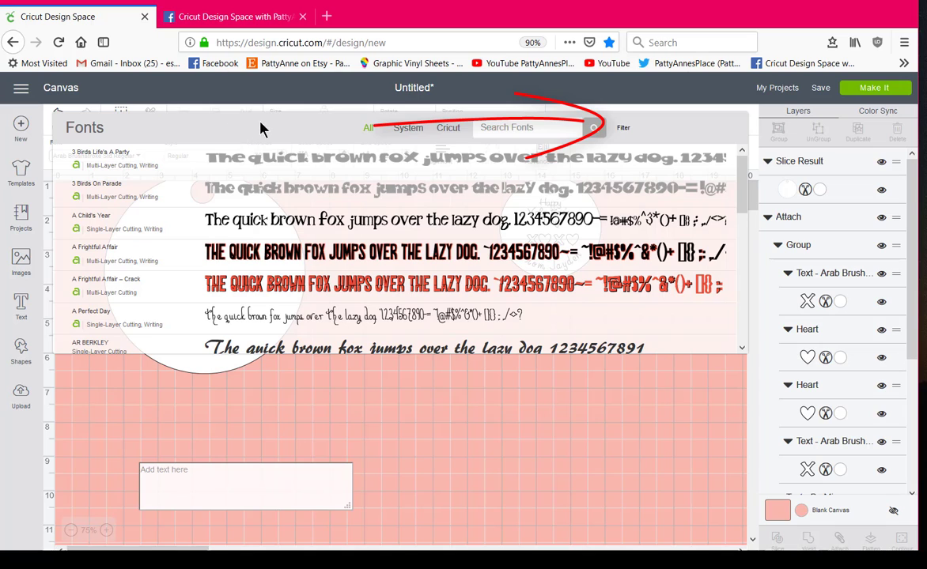
{"action": "left_click", "coordinate": [623, 130]}
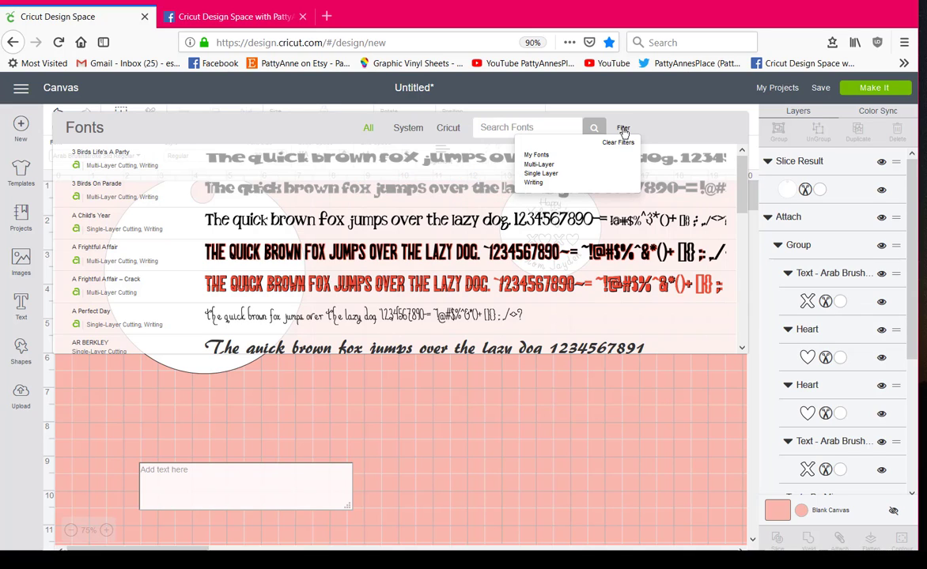
{"action": "left_click", "coordinate": [545, 183]}
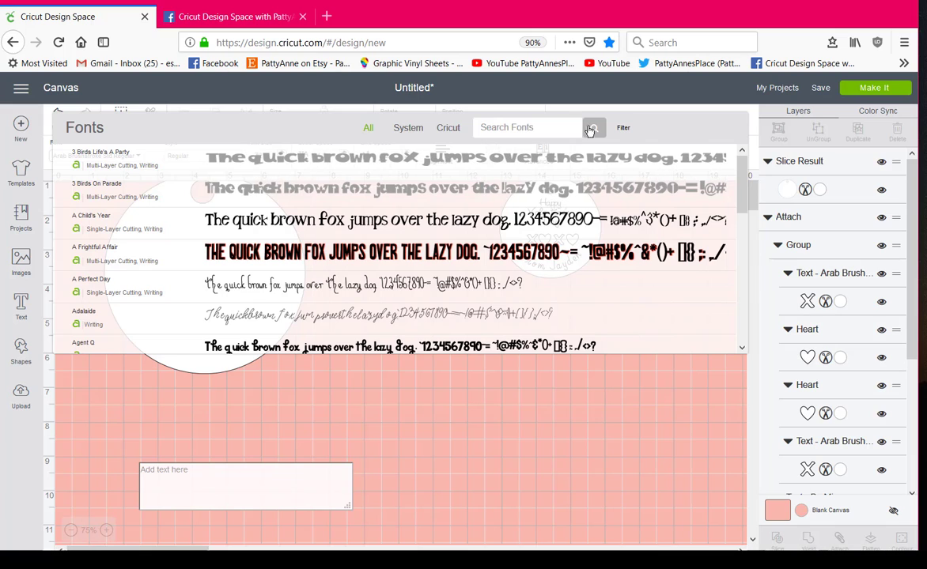
{"action": "left_click", "coordinate": [624, 129]}
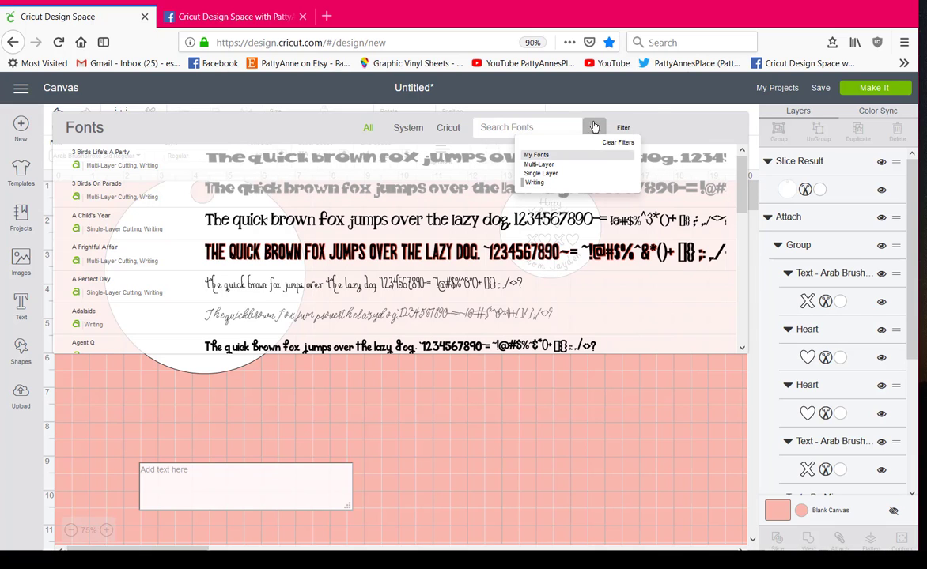
{"action": "left_click", "coordinate": [655, 113]}
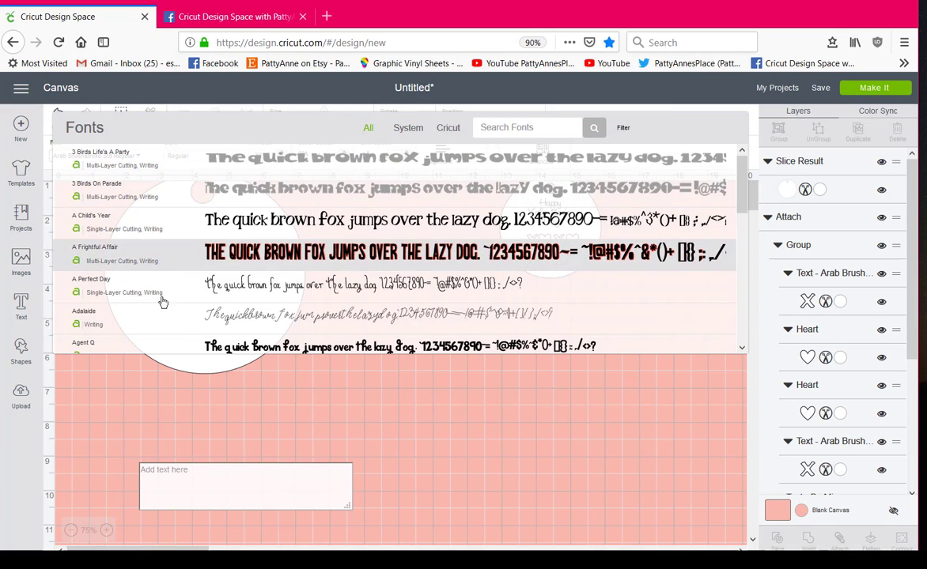
{"action": "scroll", "coordinate": [400, 224], "scroll_direction": "down", "scroll_amount": 3}
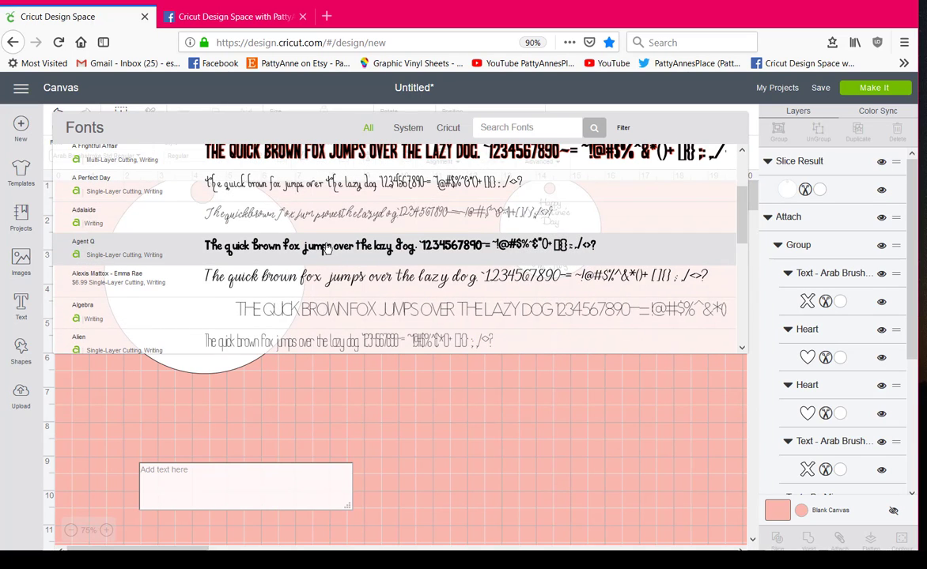
{"action": "scroll", "coordinate": [329, 241], "scroll_direction": "up", "scroll_amount": 3}
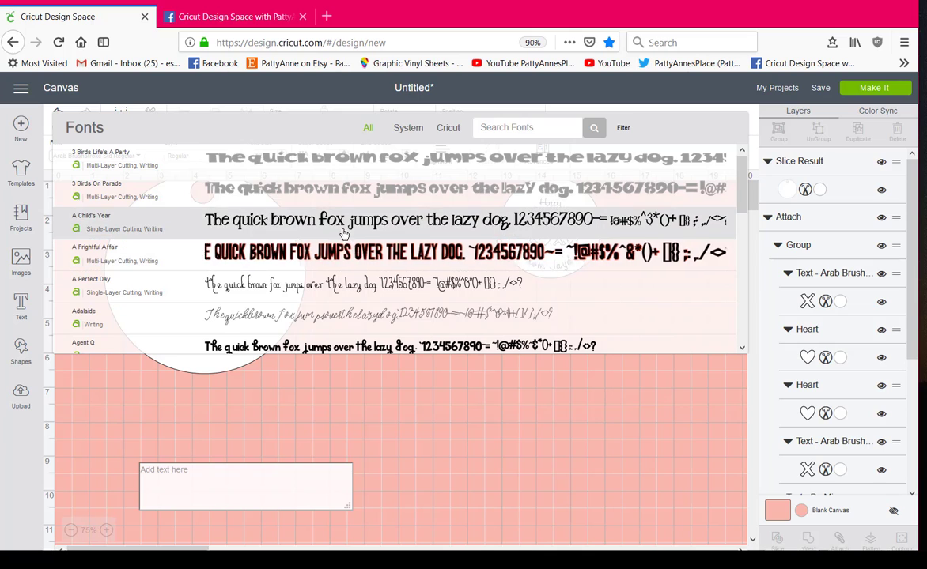
{"action": "left_click", "coordinate": [341, 231]}
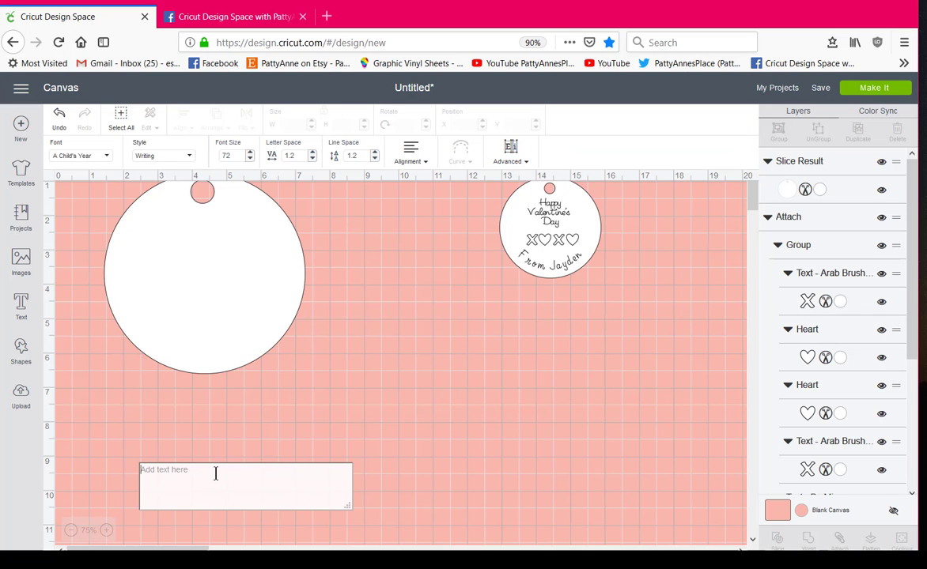
Enter "Happy Valentine's Day" with one word per line and move the text to the empty canvas area between and below the two tags
{"action": "type", "text": "H"}
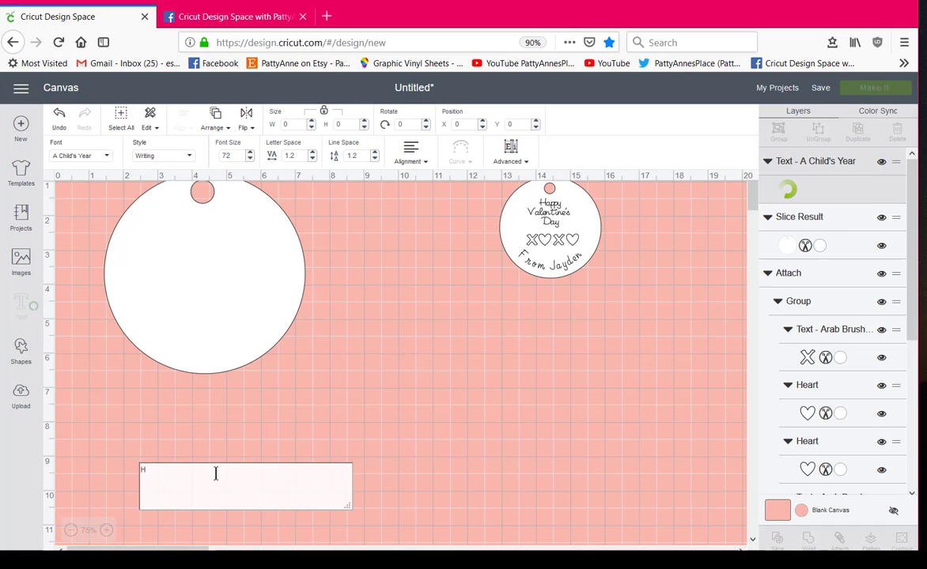
{"action": "type", "text": "a"}
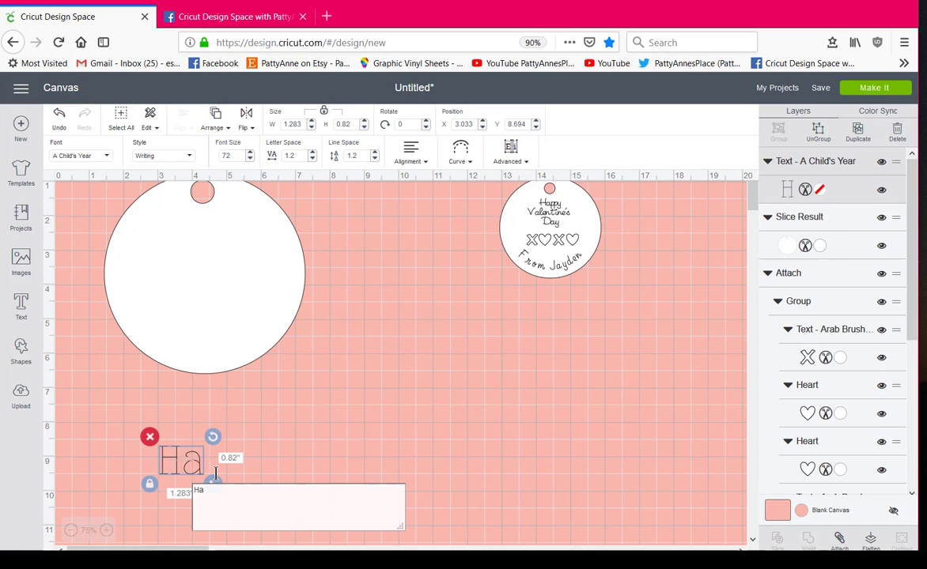
{"action": "type", "text": "ppy"}
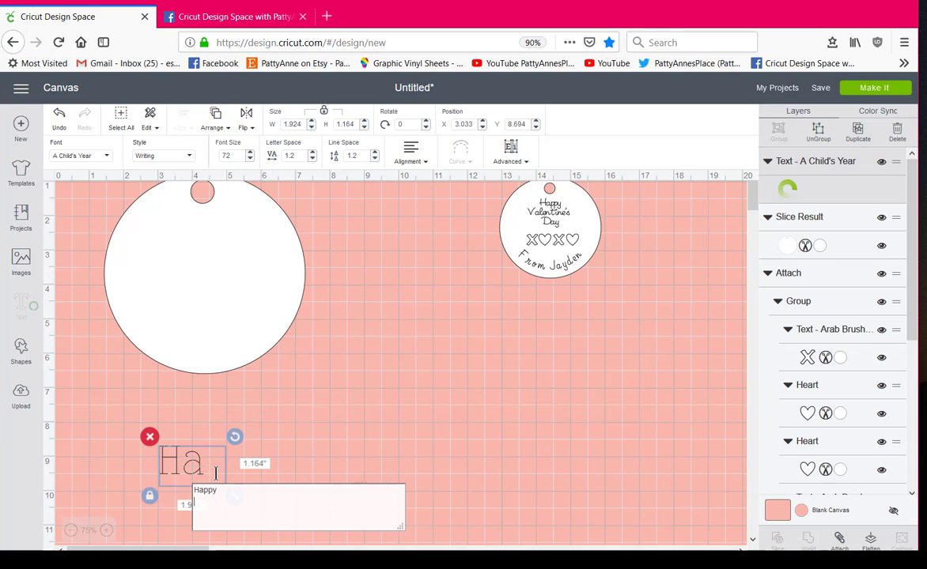
{"action": "key", "text": "Return"}
{"action": "type", "text": "Val"}
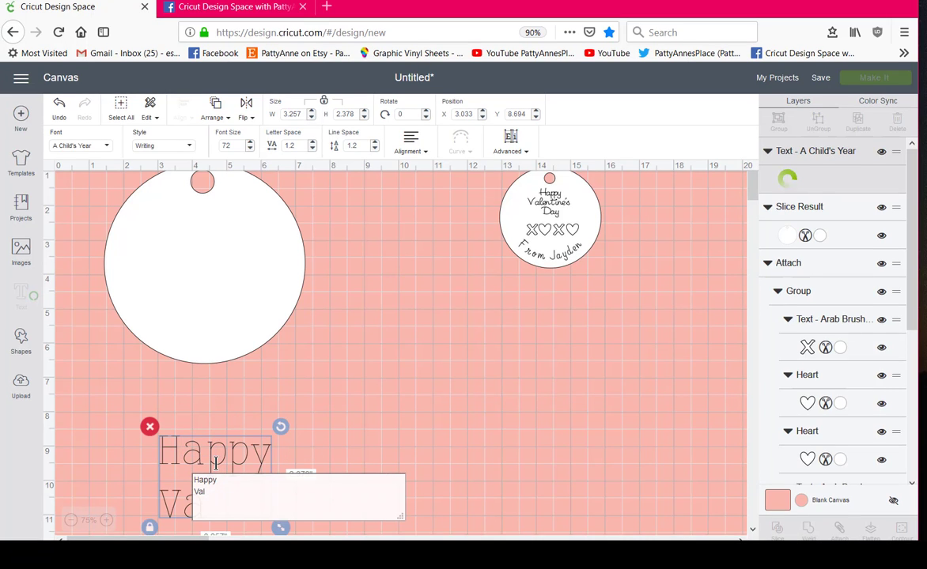
{"action": "type", "text": "en"}
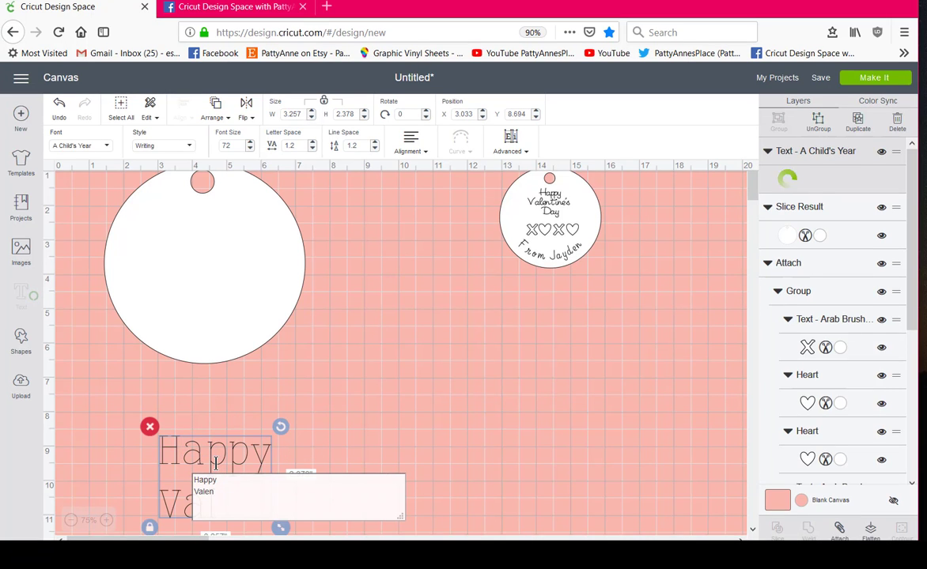
{"action": "type", "text": "tine's "}
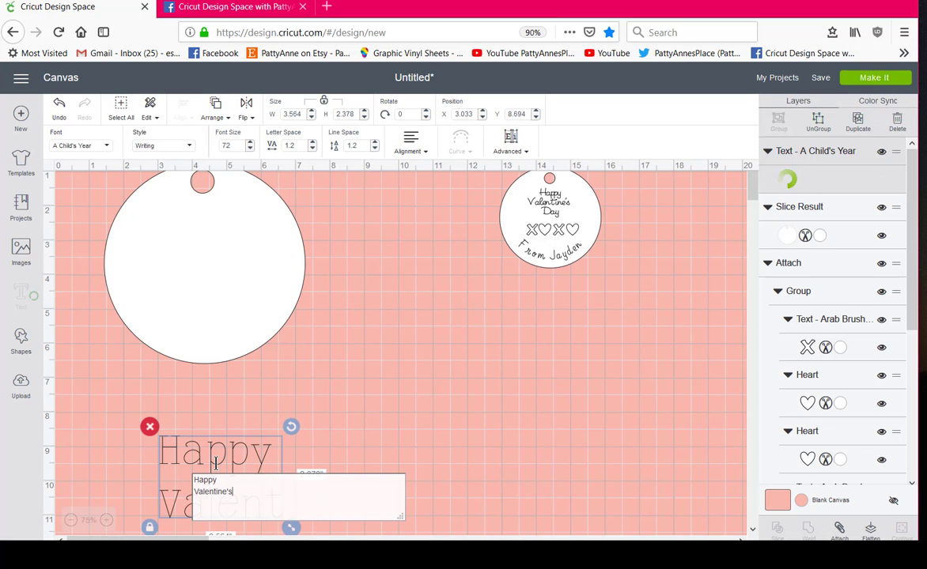
{"action": "type", "text": "DA"}
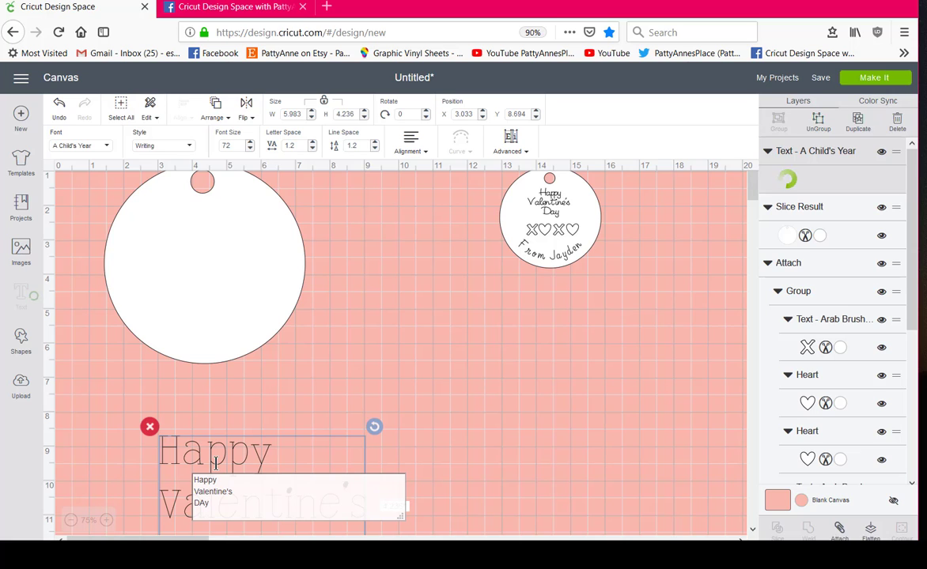
{"action": "key", "text": "BackSpace"}
{"action": "key", "text": "BackSpace"}
{"action": "type", "text": "a"}
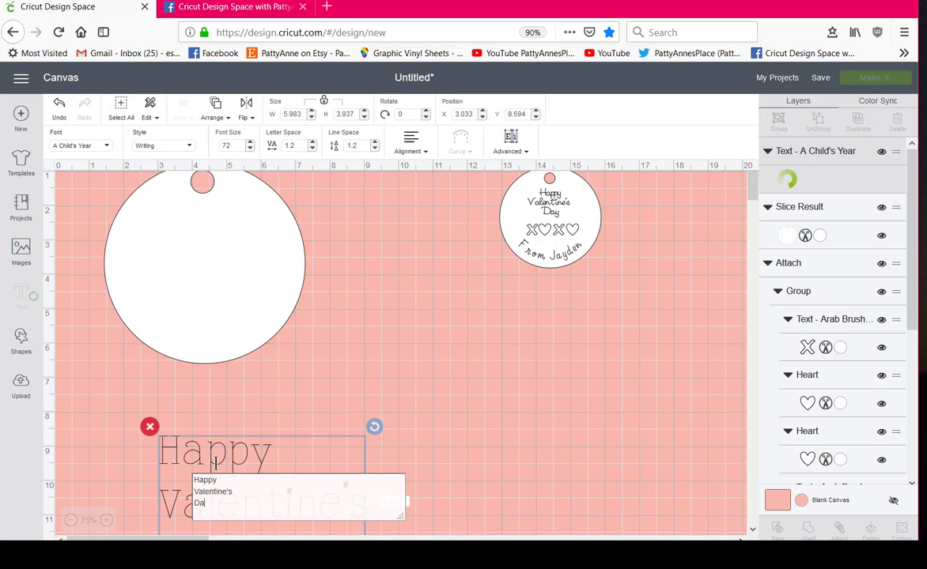
{"action": "type", "text": "y"}
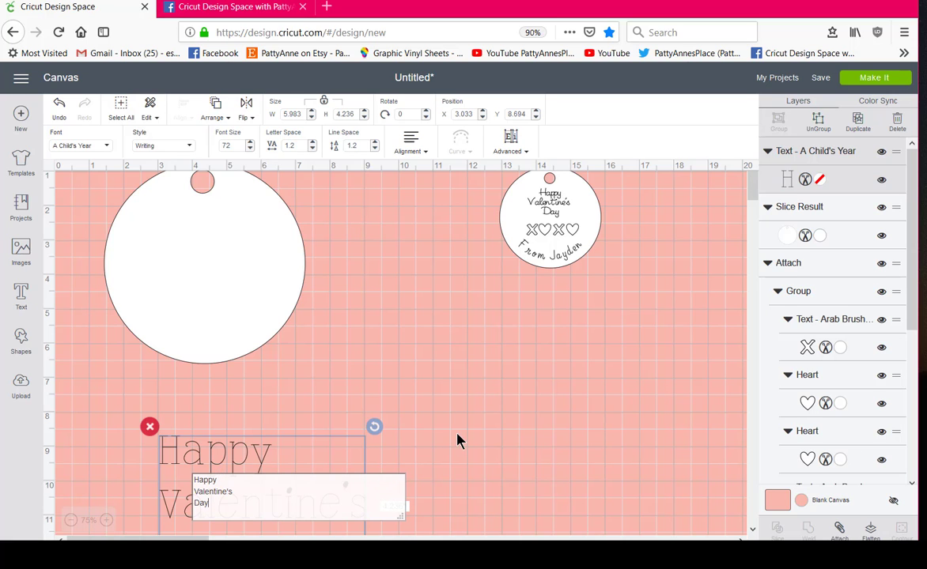
{"action": "left_click", "coordinate": [457, 441]}
{"action": "left_click", "coordinate": [240, 468]}
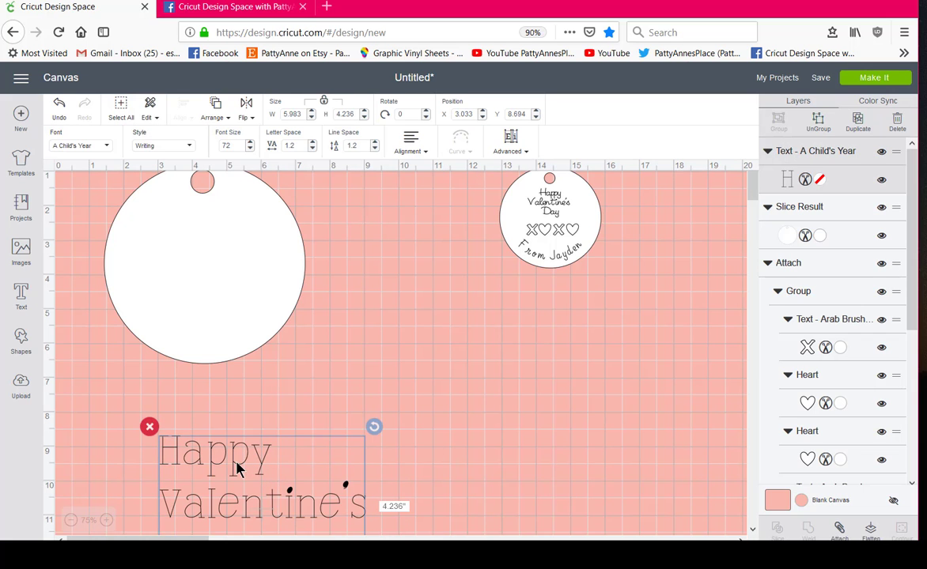
{"action": "left_click_drag", "start_coordinate": [278, 456], "coordinate": [464, 352]}
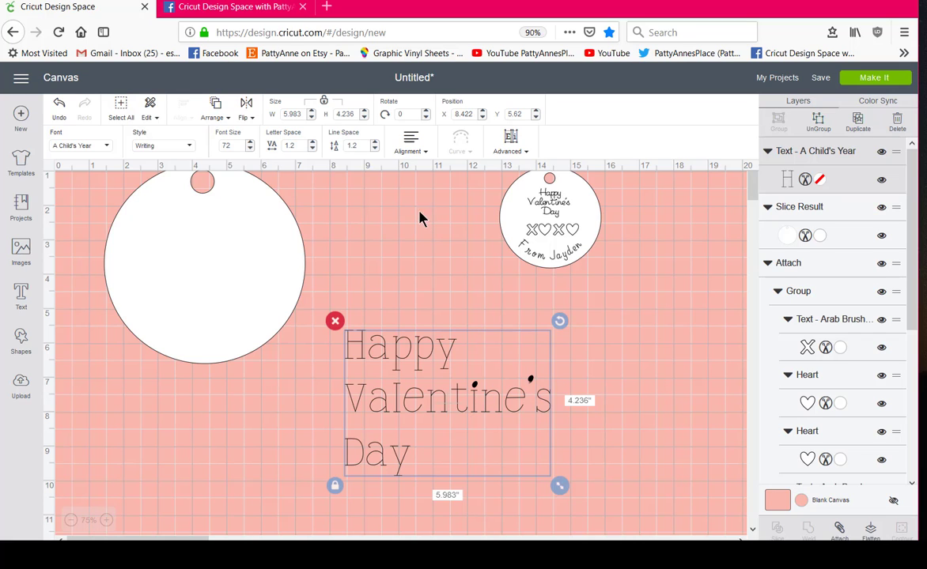
Centre-align the "Happy Valentine's Day" text and set its line space to -1
{"action": "left_click", "coordinate": [411, 143]}
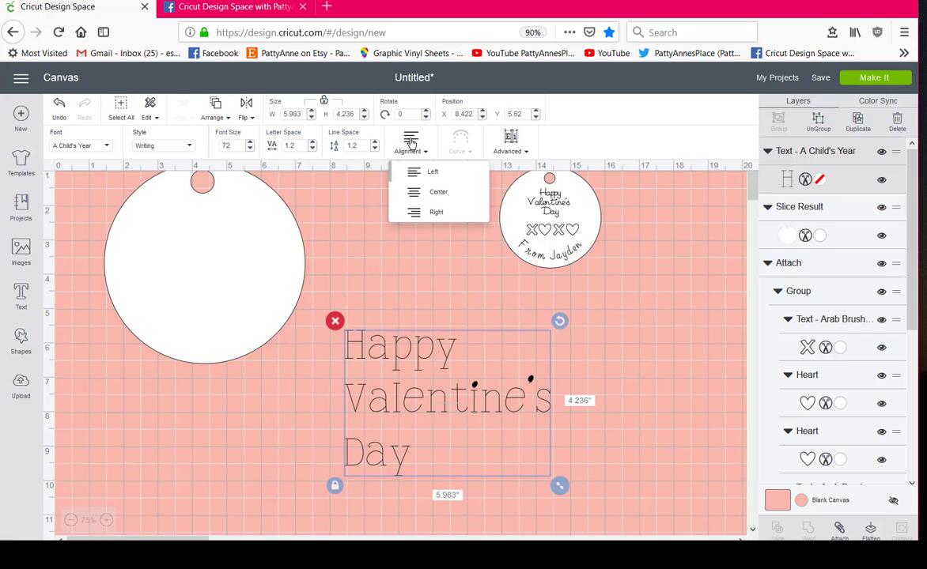
{"action": "left_click", "coordinate": [416, 195]}
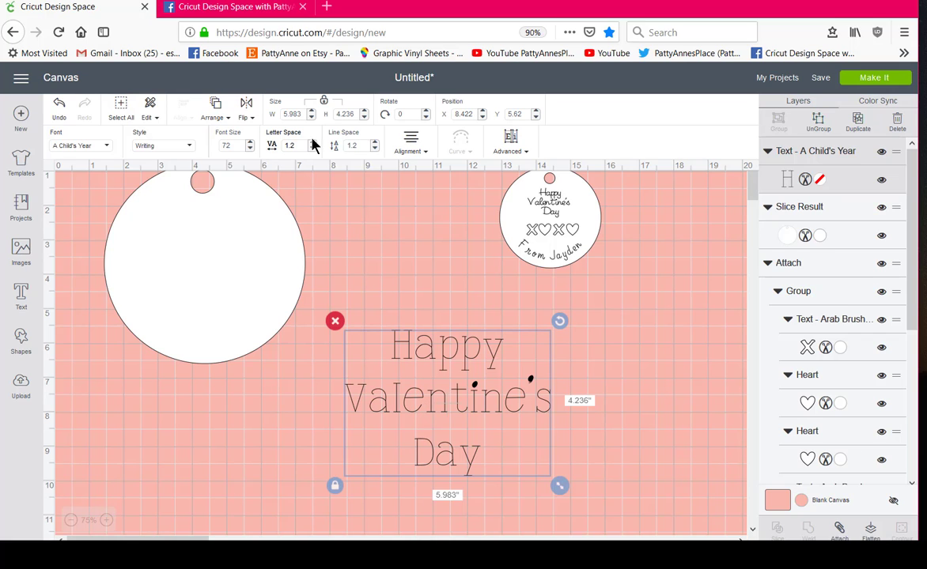
{"action": "left_click_drag", "start_coordinate": [365, 146], "coordinate": [336, 145]}
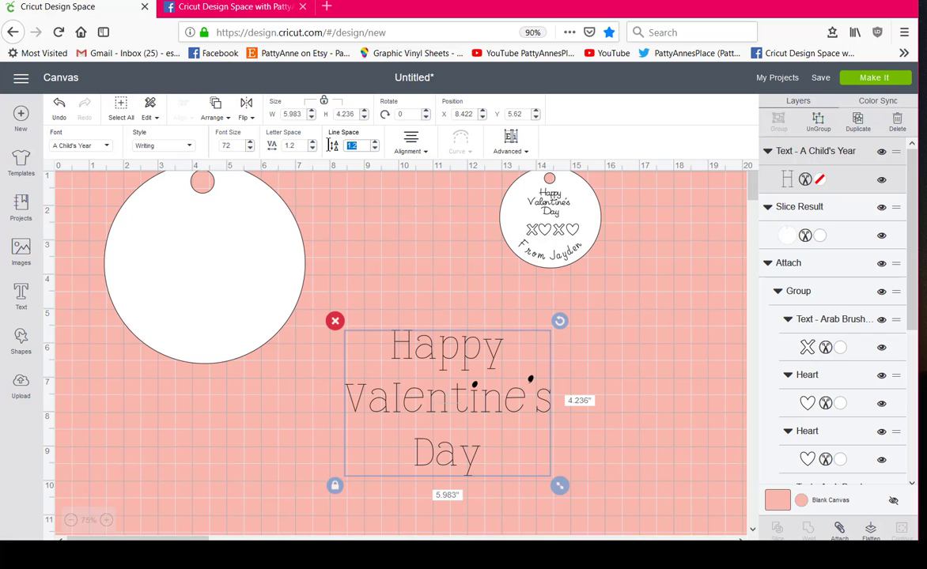
{"action": "type", "text": "-1"}
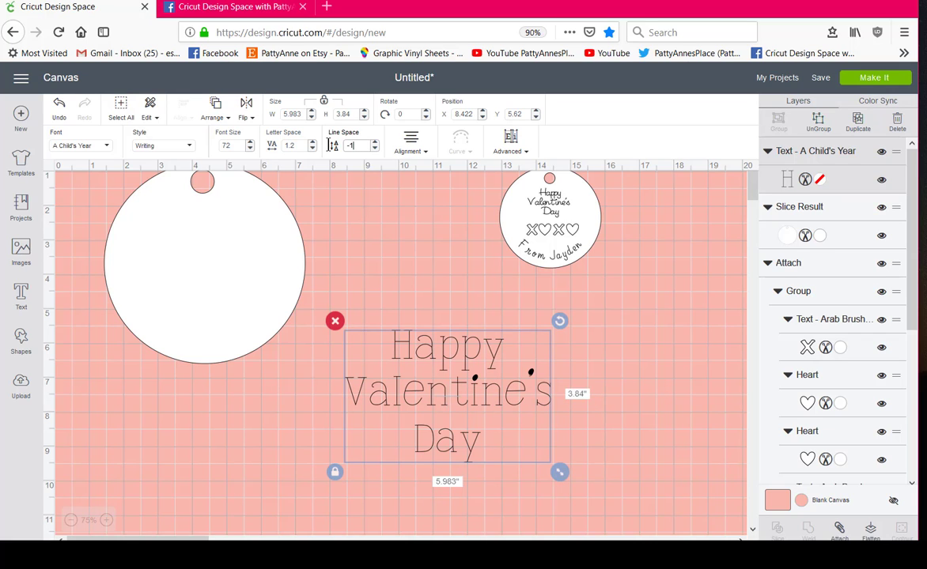
{"action": "left_click", "coordinate": [653, 432]}
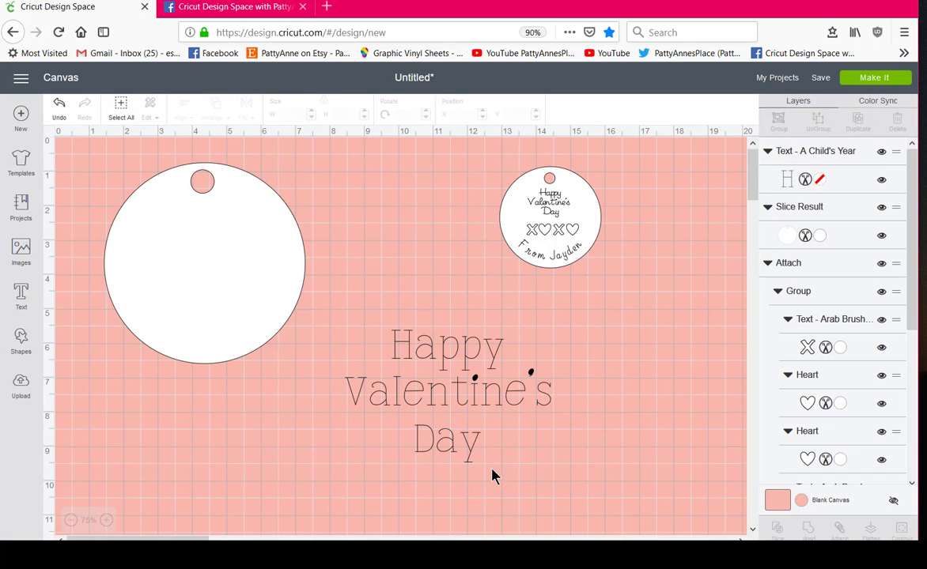
Ungroup the "Happy Valentine's Day" text into separate letters
{"action": "left_click_drag", "start_coordinate": [492, 474], "coordinate": [400, 430]}
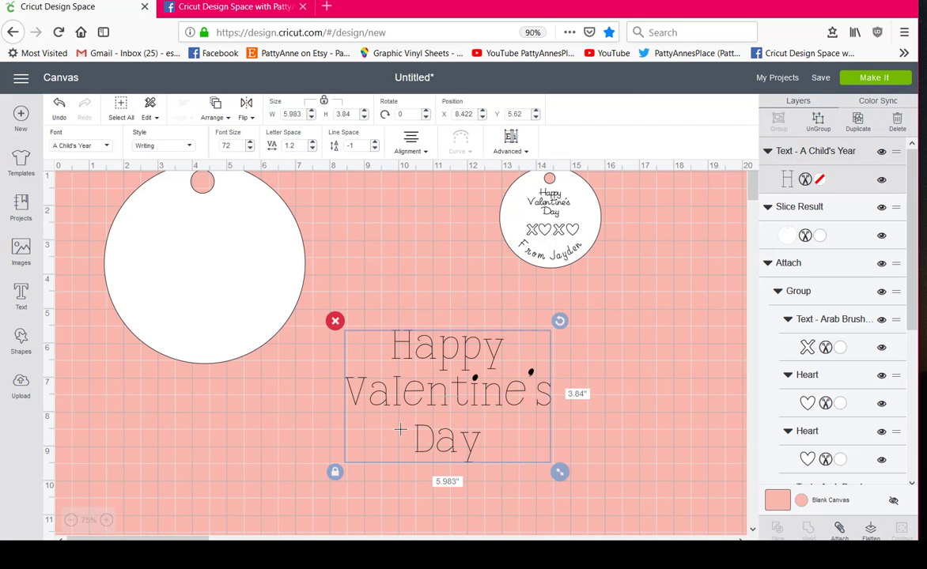
{"action": "left_click", "coordinate": [586, 465]}
{"action": "left_click_drag", "start_coordinate": [578, 473], "coordinate": [340, 327]}
{"action": "left_click", "coordinate": [696, 382]}
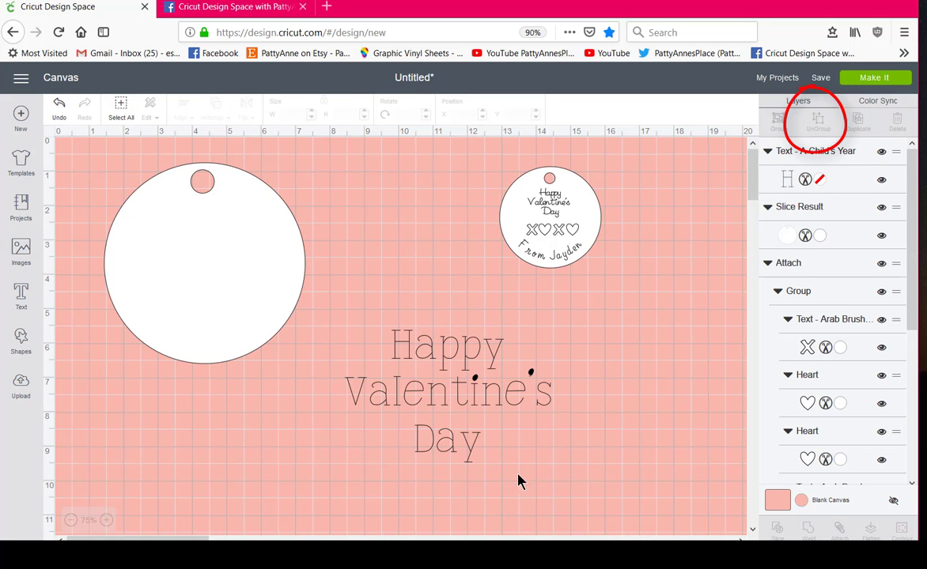
{"action": "left_click_drag", "start_coordinate": [517, 480], "coordinate": [351, 320]}
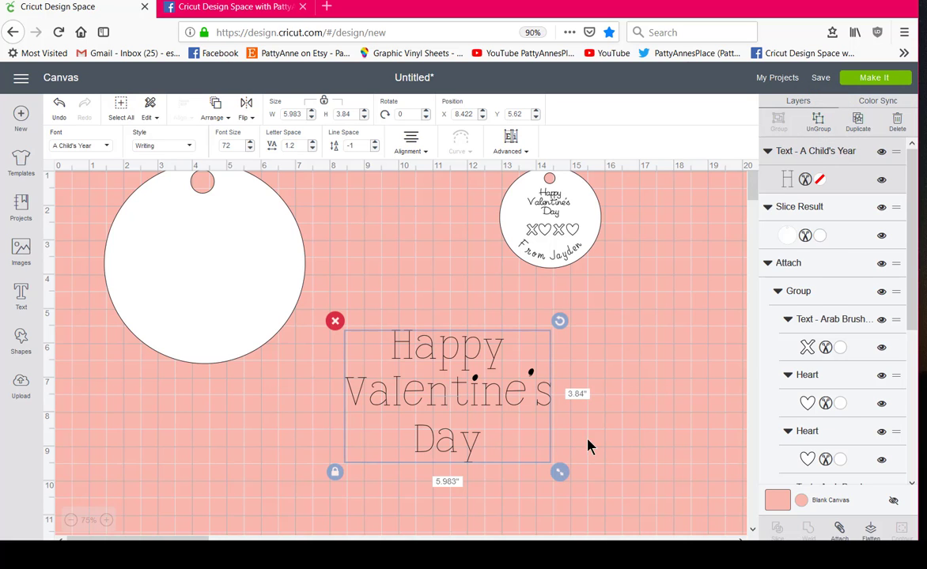
{"action": "left_click", "coordinate": [818, 122]}
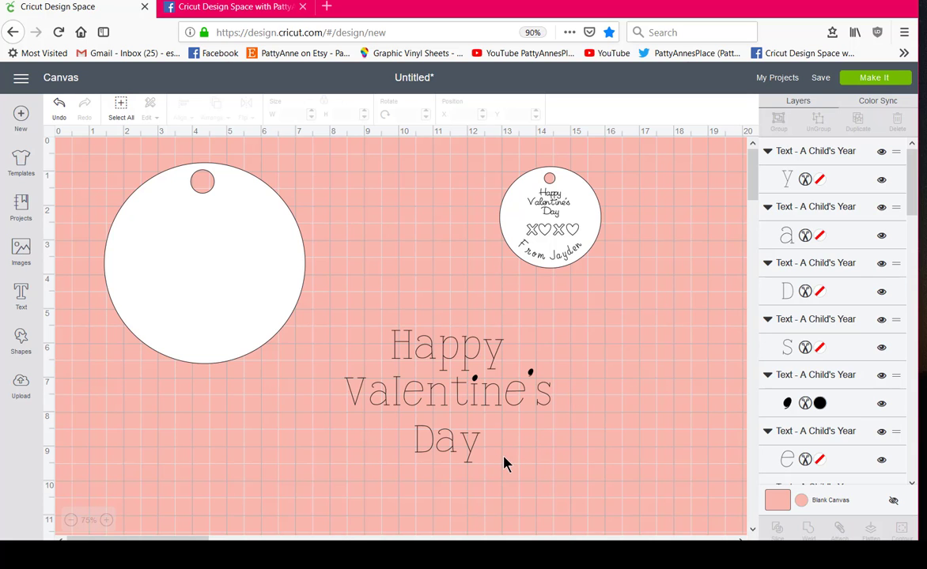
Move "Day" up and "Happy" down closer to "Valentine's", and group all the letters of the greeting
{"action": "left_click_drag", "start_coordinate": [487, 465], "coordinate": [417, 441]}
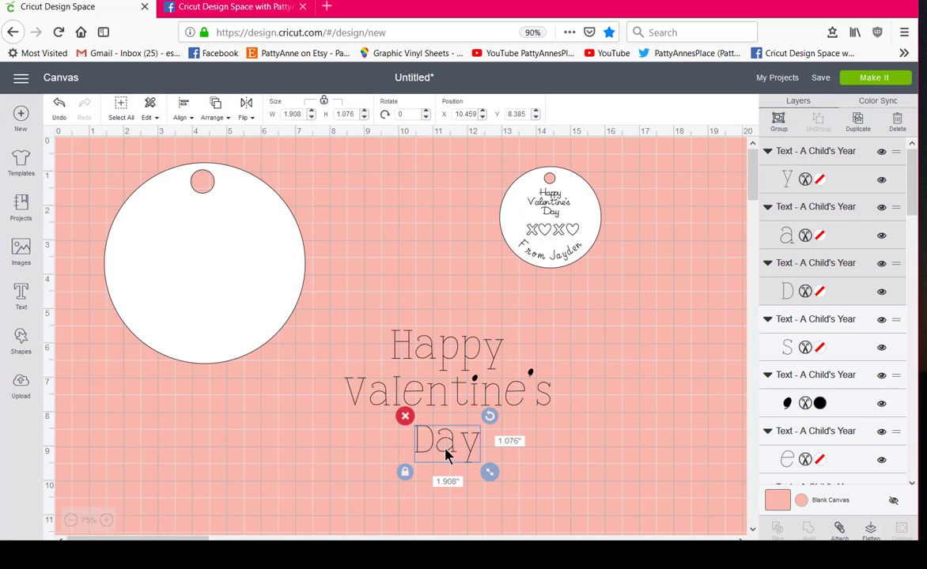
{"action": "left_click_drag", "start_coordinate": [445, 455], "coordinate": [444, 441]}
{"action": "left_click", "coordinate": [537, 485]}
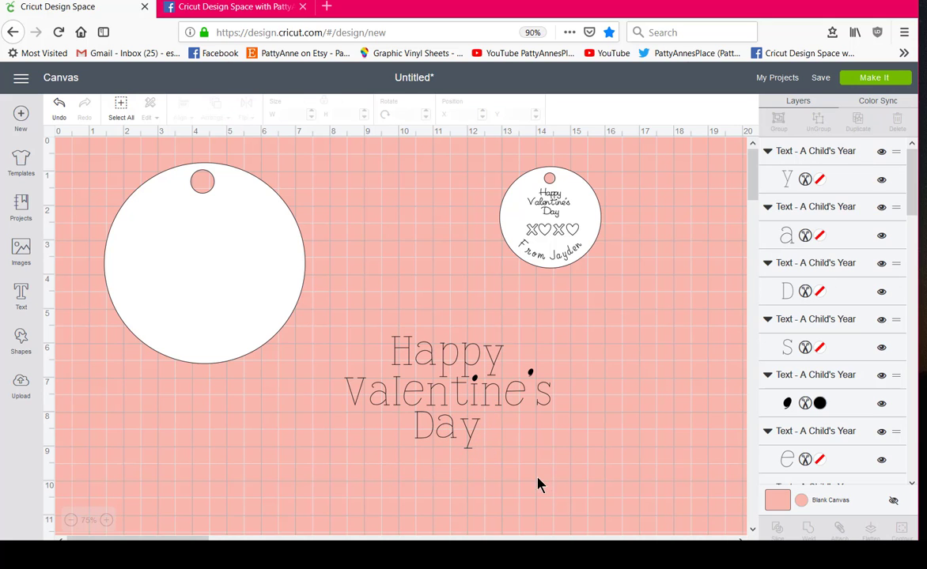
{"action": "left_click_drag", "start_coordinate": [593, 461], "coordinate": [316, 315]}
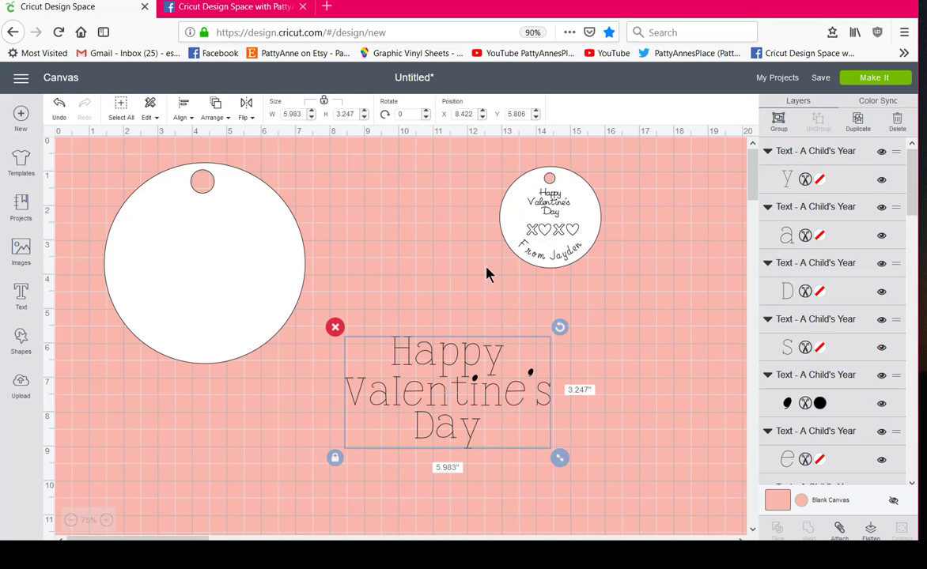
{"action": "left_click", "coordinate": [777, 119]}
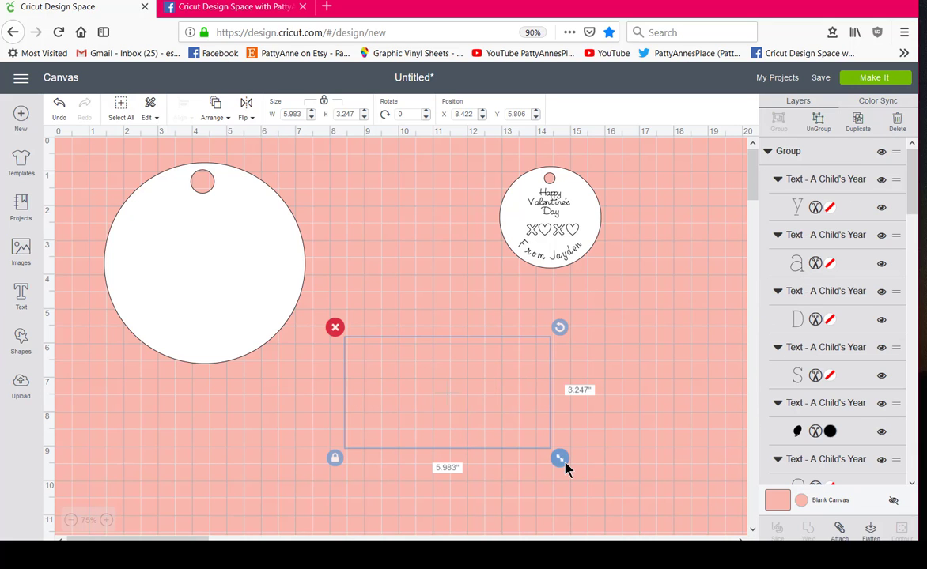
Shrink the grouped greeting to about half its size and place it on the large white circle just below the hole
{"action": "left_click_drag", "start_coordinate": [559, 461], "coordinate": [419, 379]}
{"action": "left_click", "coordinate": [296, 315]}
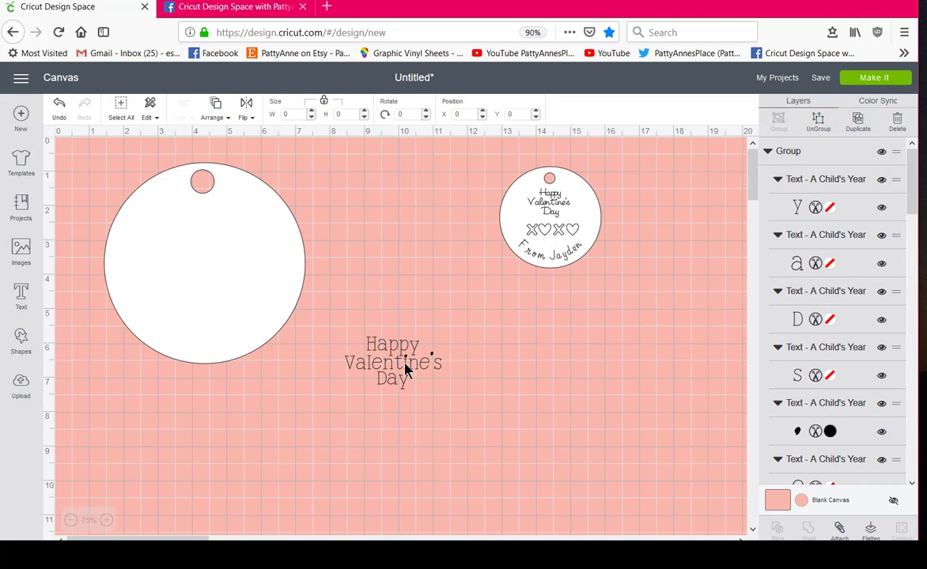
{"action": "left_click_drag", "start_coordinate": [404, 371], "coordinate": [210, 232]}
{"action": "left_click", "coordinate": [385, 280]}
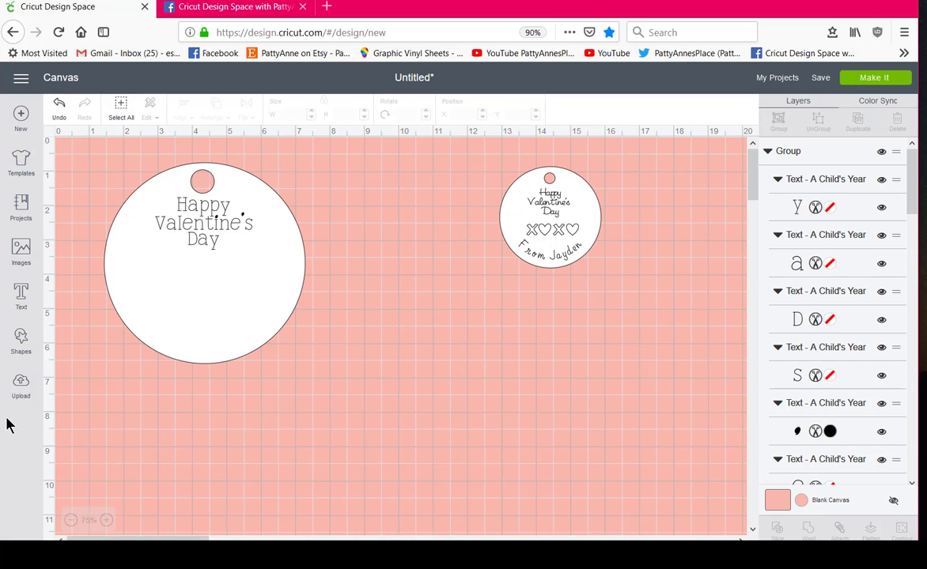
{"action": "left_click", "coordinate": [21, 296]}
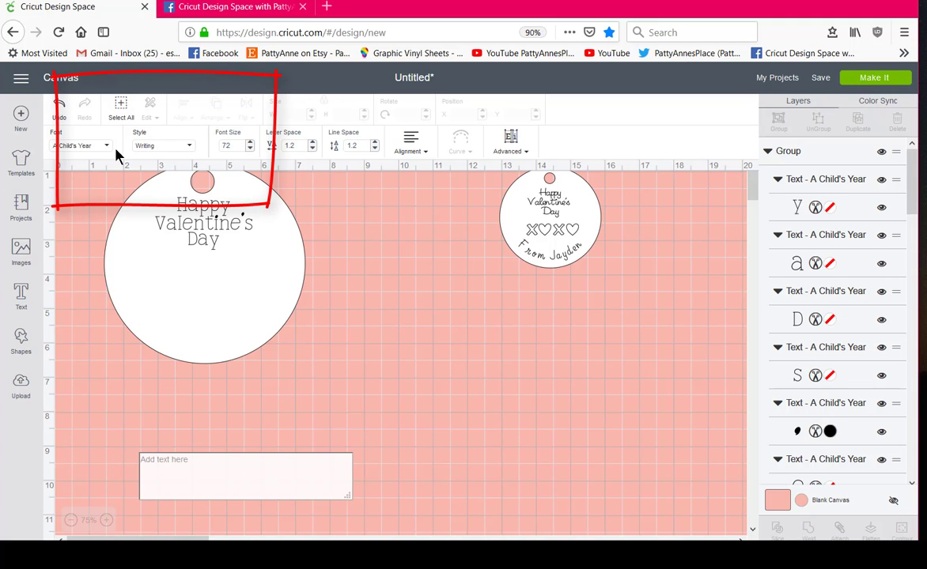
{"action": "left_click", "coordinate": [87, 150]}
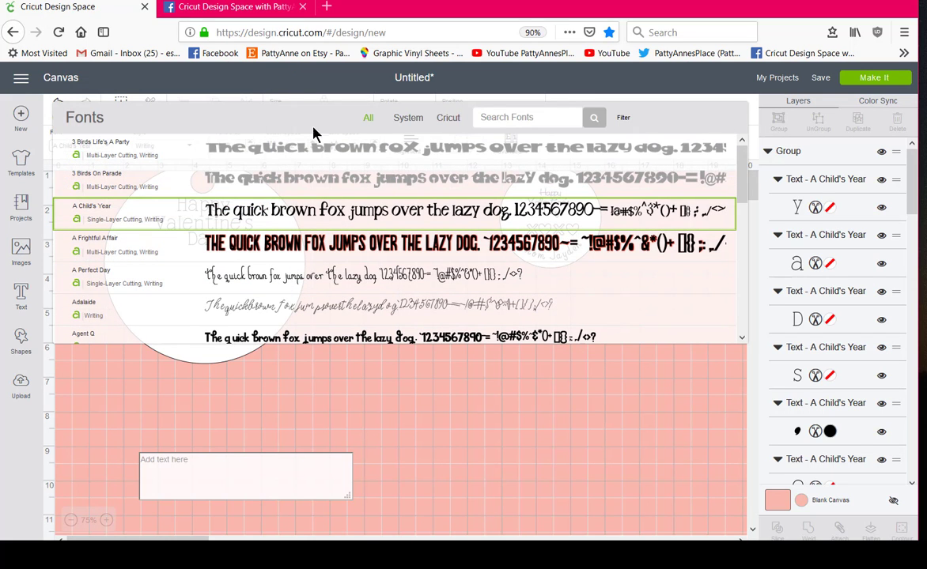
{"action": "left_click", "coordinate": [625, 119]}
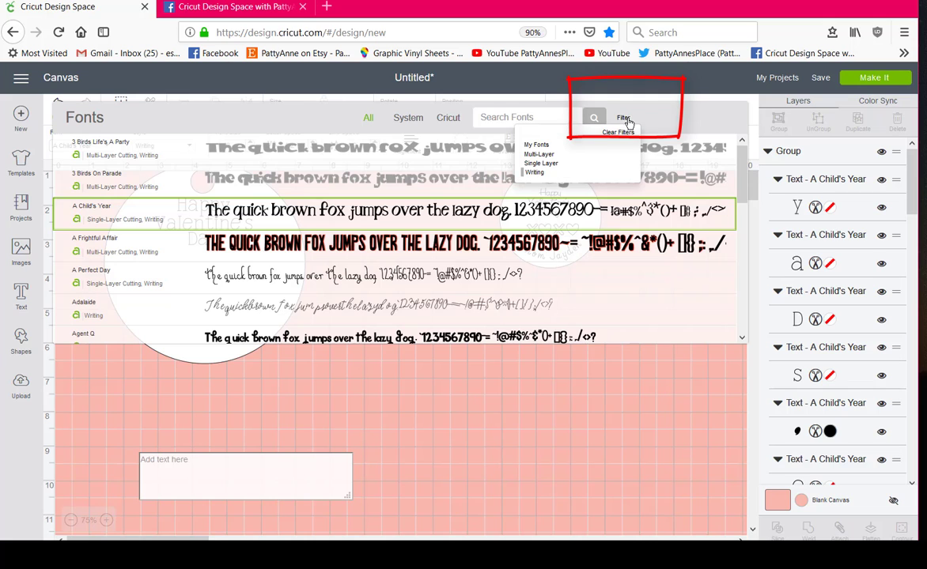
{"action": "left_click", "coordinate": [536, 174]}
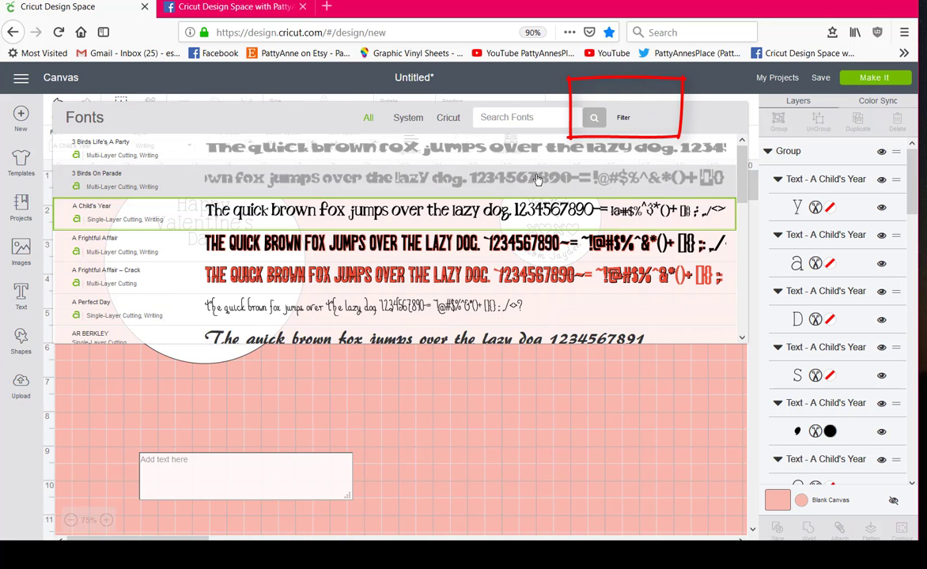
{"action": "left_click", "coordinate": [559, 456]}
{"action": "left_click", "coordinate": [184, 308]}
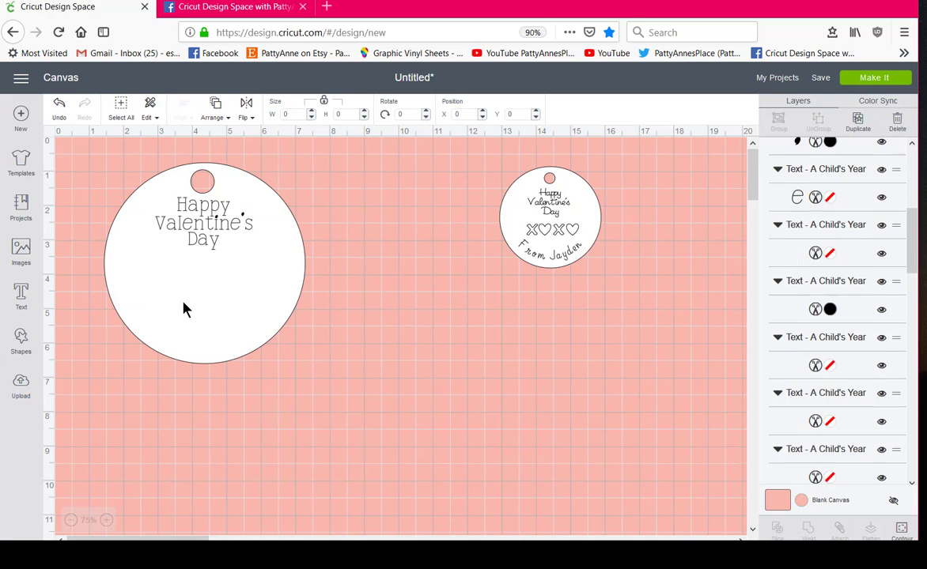
{"action": "left_click", "coordinate": [155, 455]}
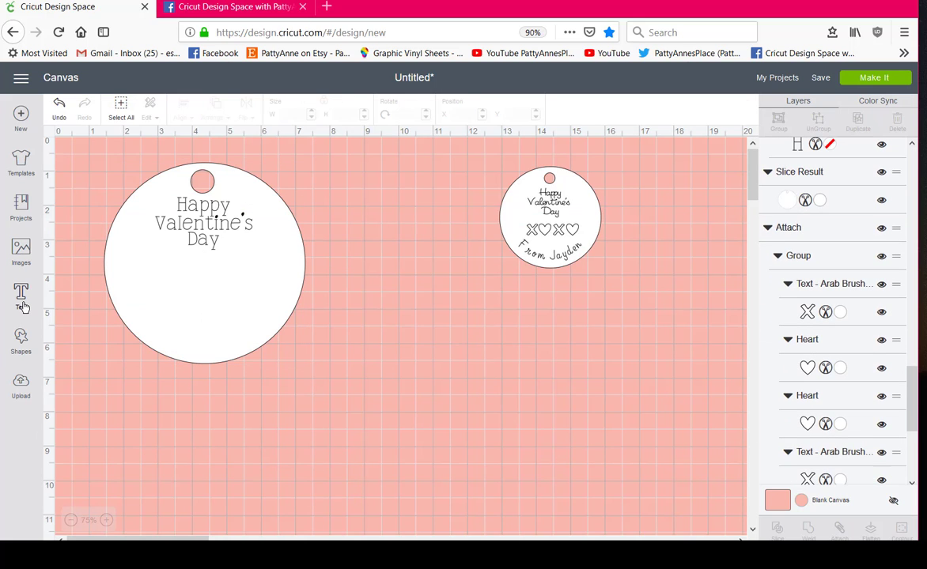
Add a text line reading "From:" followed by the child's first name in the A Child's Year writing font
{"action": "left_click", "coordinate": [20, 295]}
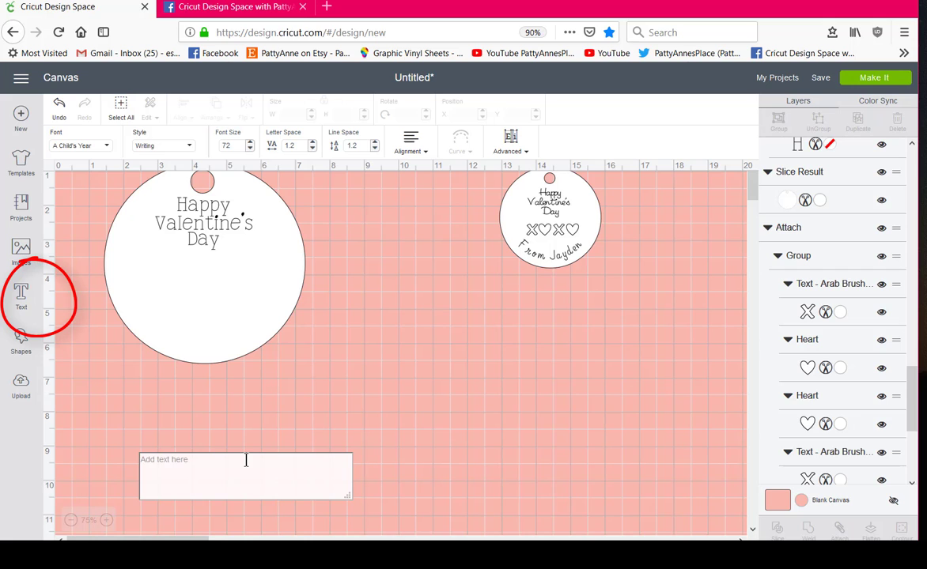
{"action": "type", "text": "Fr"}
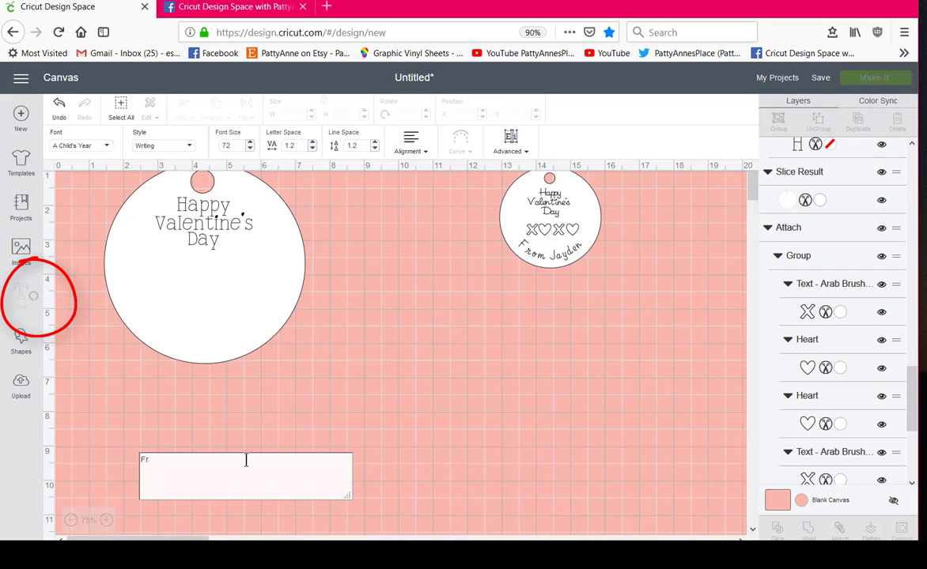
{"action": "type", "text": "om"}
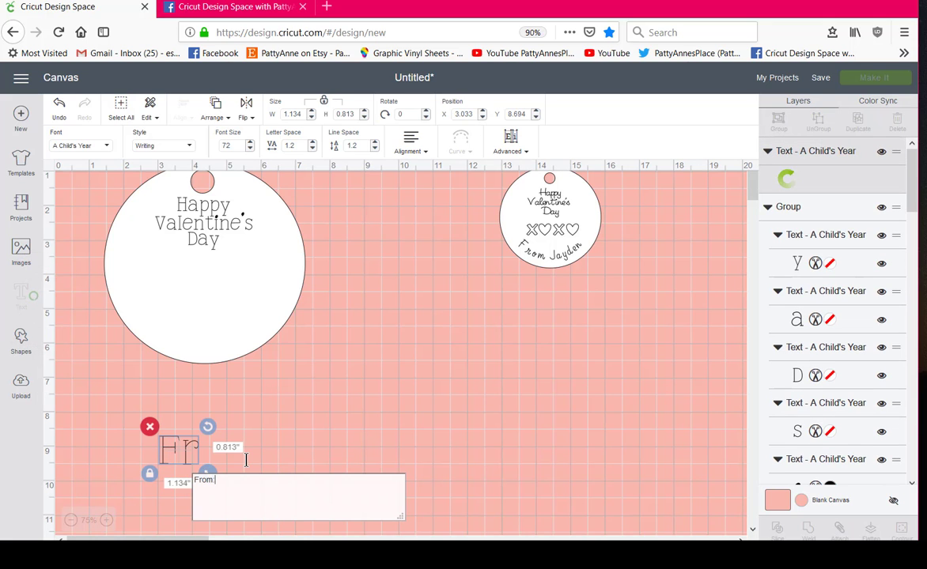
{"action": "type", "text": ": Jay"}
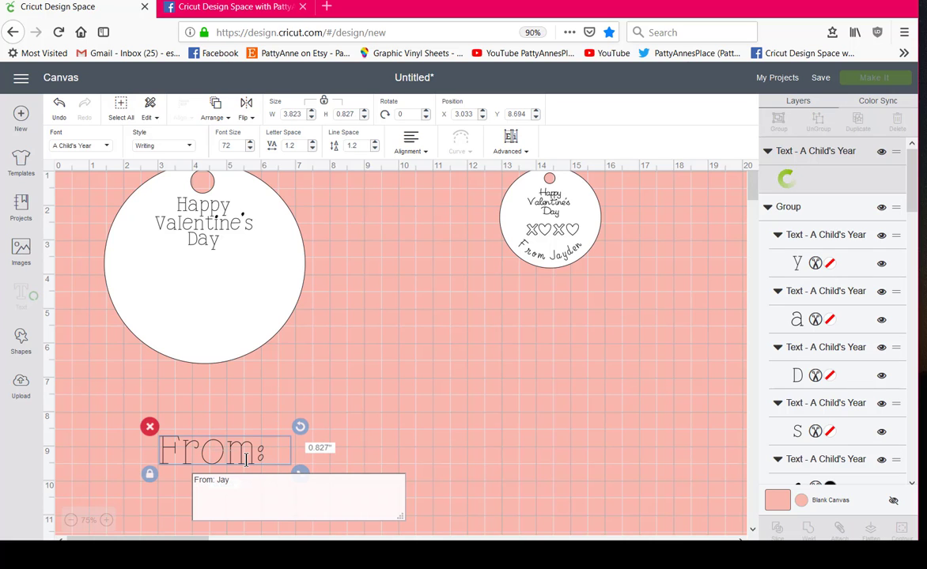
{"action": "type", "text": "den"}
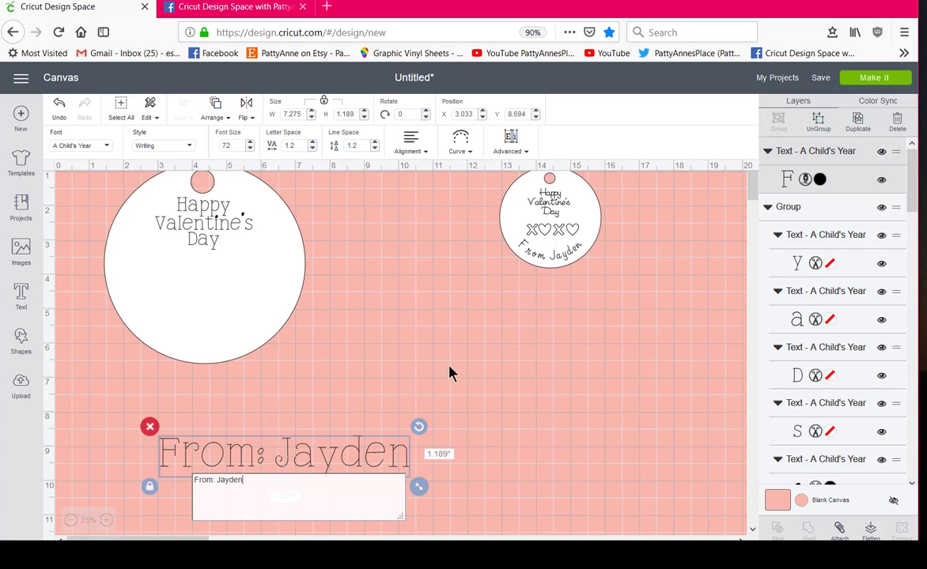
{"action": "left_click", "coordinate": [307, 465]}
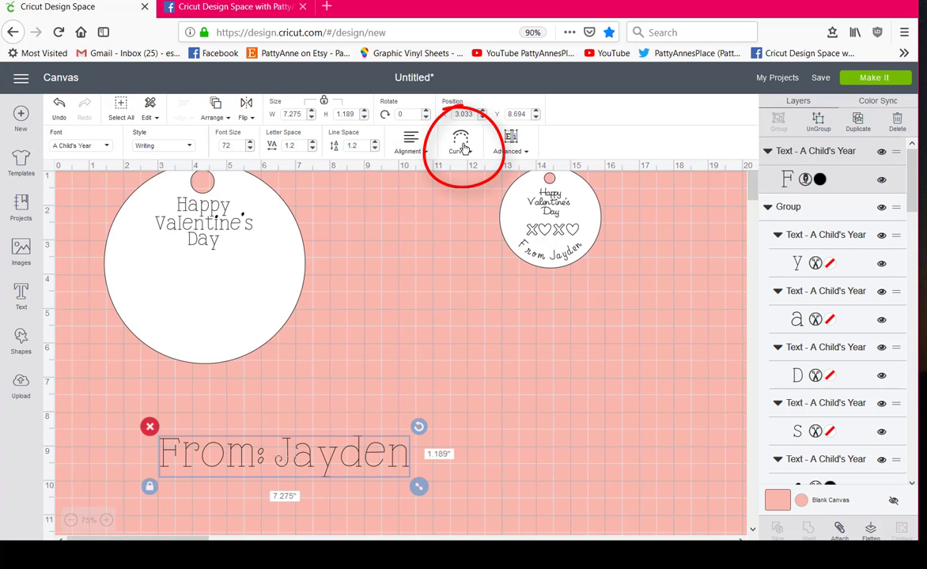
Curve the name line upward at its ends with a diameter of -10.797 and fit it, reduced in size, along the large circle's lower edge
{"action": "left_click", "coordinate": [461, 144]}
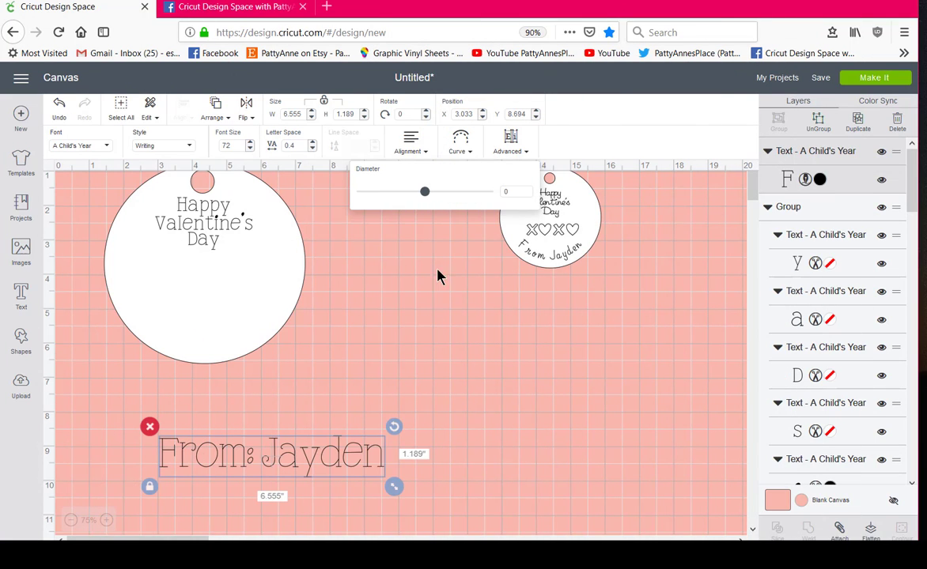
{"action": "left_click_drag", "start_coordinate": [424, 193], "coordinate": [390, 191]}
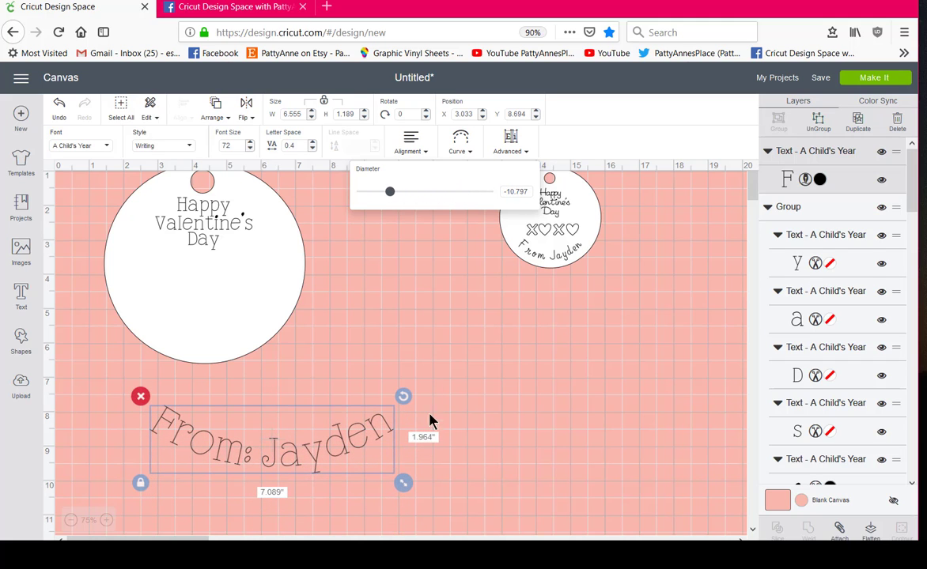
{"action": "left_click_drag", "start_coordinate": [402, 484], "coordinate": [275, 448]}
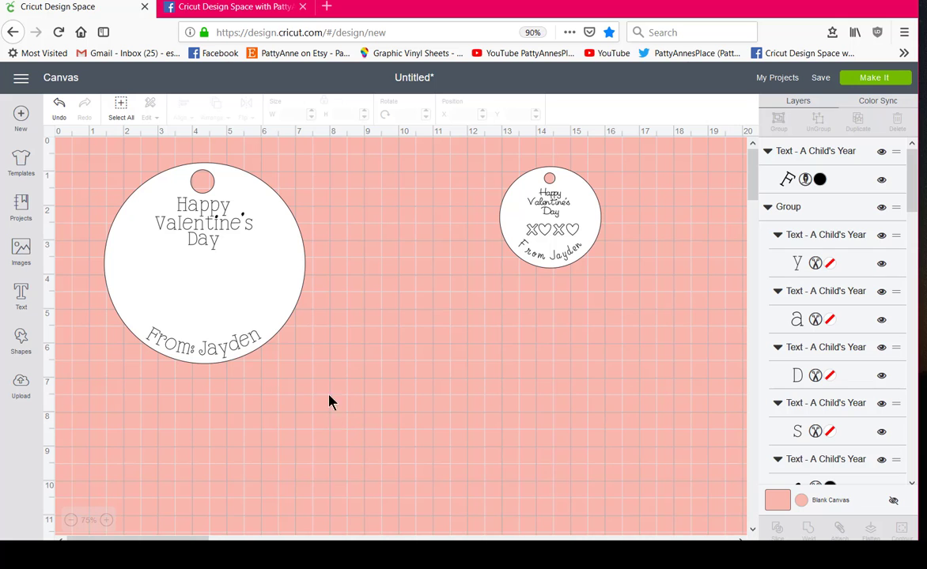
Preview the project's mats and check which parts of the tag are assigned to drawing and which to cutting
{"action": "left_click_drag", "start_coordinate": [336, 401], "coordinate": [94, 147]}
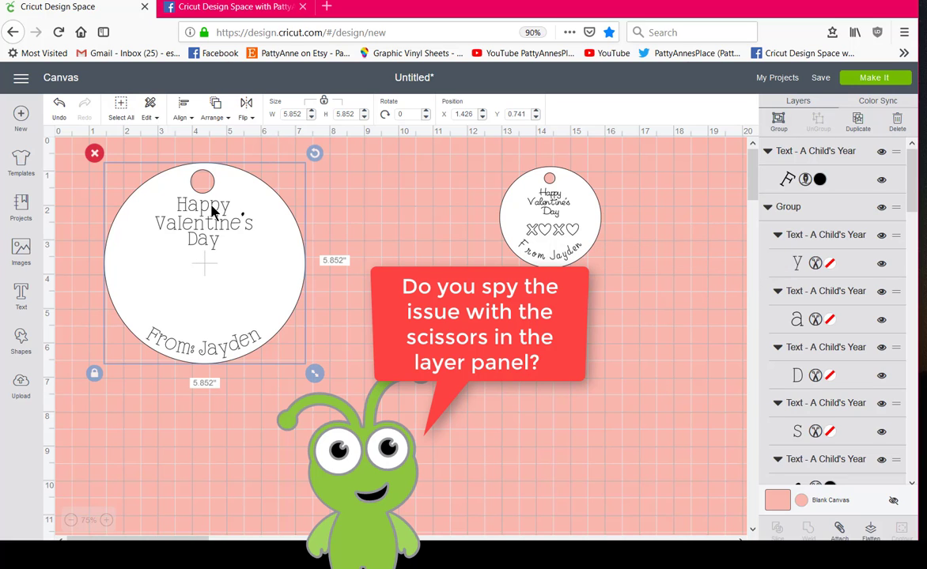
{"action": "left_click", "coordinate": [428, 460]}
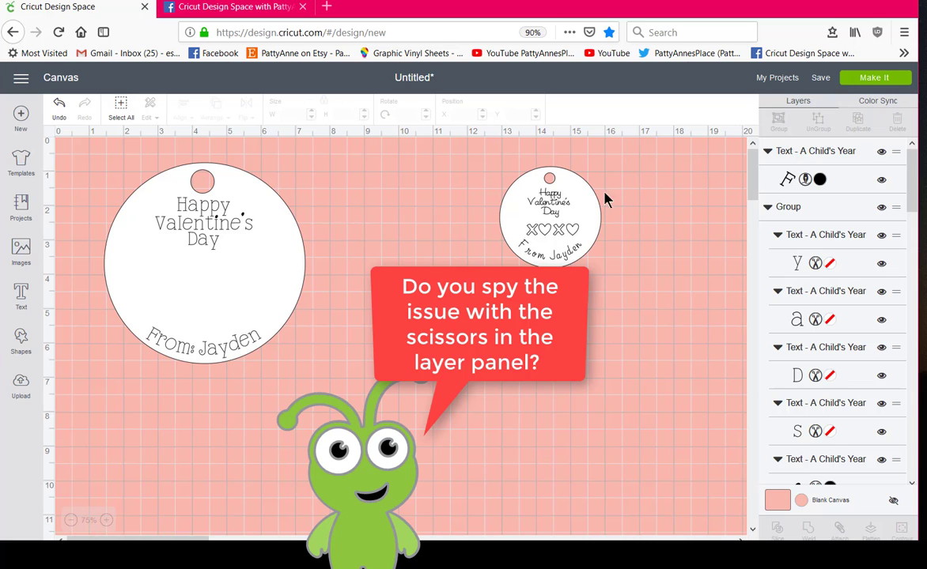
{"action": "left_click", "coordinate": [876, 79]}
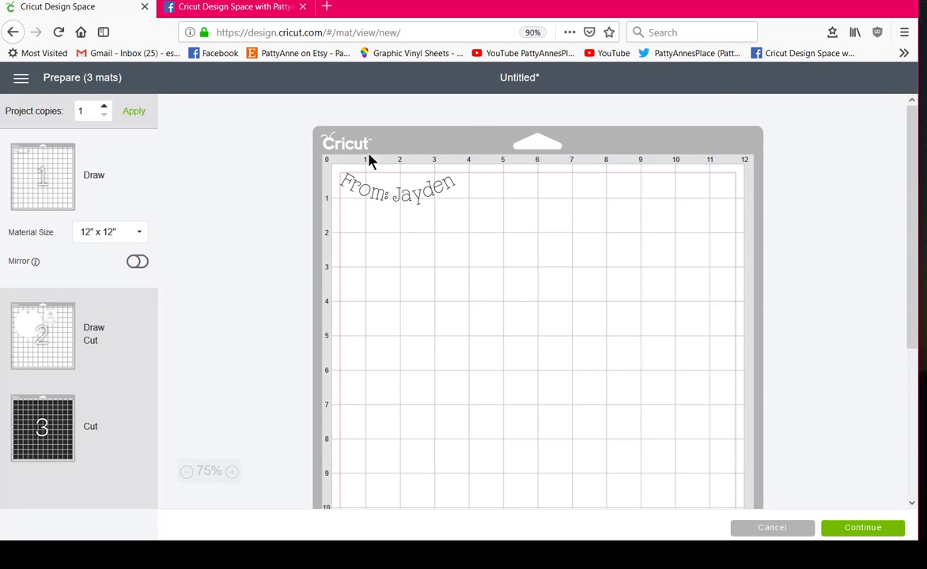
{"action": "left_click", "coordinate": [59, 362]}
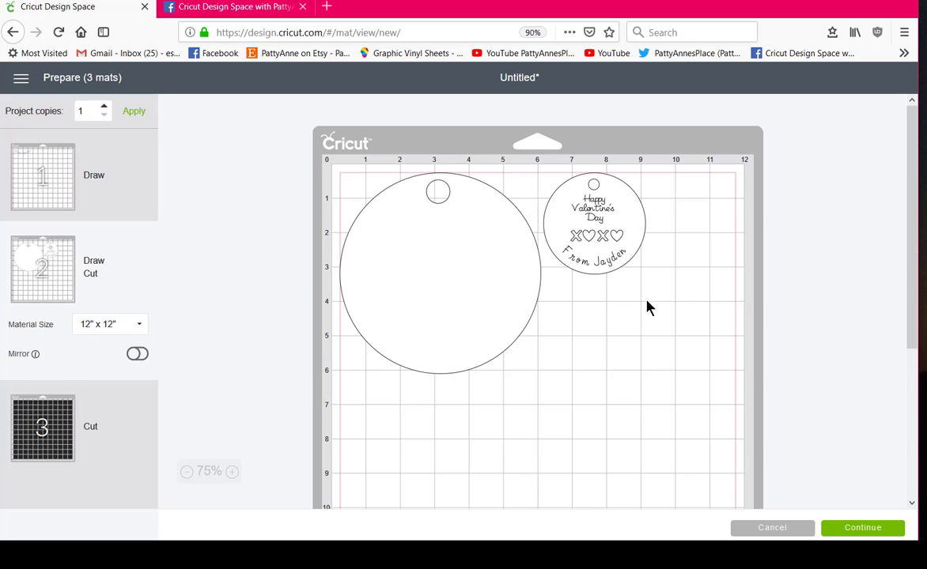
{"action": "scroll", "coordinate": [687, 368], "scroll_direction": "down", "scroll_amount": 5}
{"action": "scroll", "coordinate": [416, 298], "scroll_direction": "up", "scroll_amount": 5}
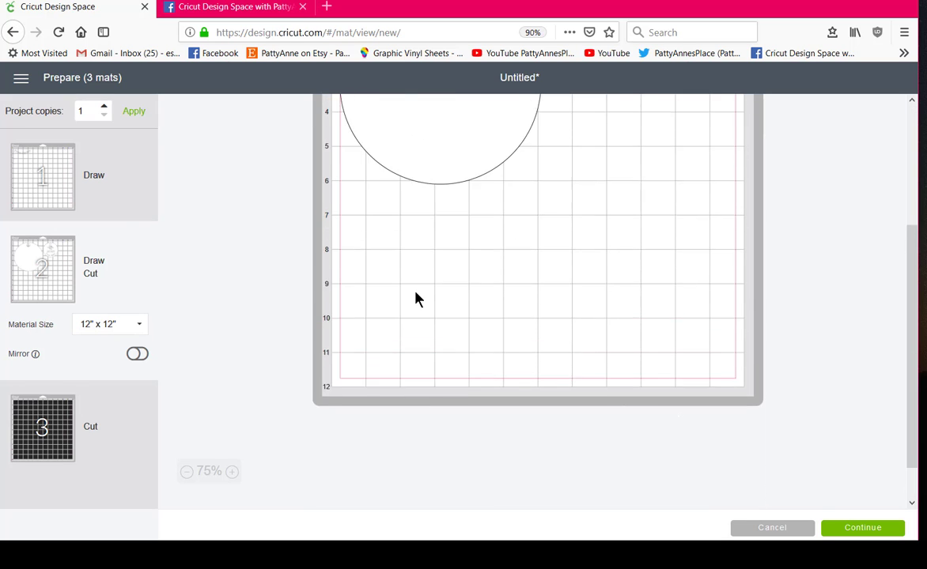
{"action": "left_click", "coordinate": [32, 421]}
{"action": "scroll", "coordinate": [436, 359], "scroll_direction": "up", "scroll_amount": 3}
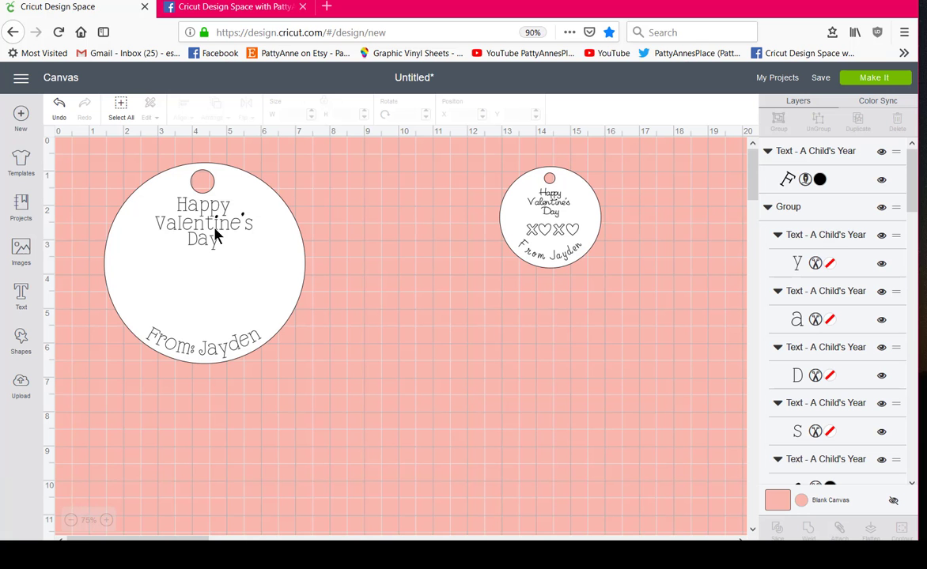
Set the letter "y" of "Day" in the large tag's greeting to the Write line type
{"action": "left_click", "coordinate": [210, 231]}
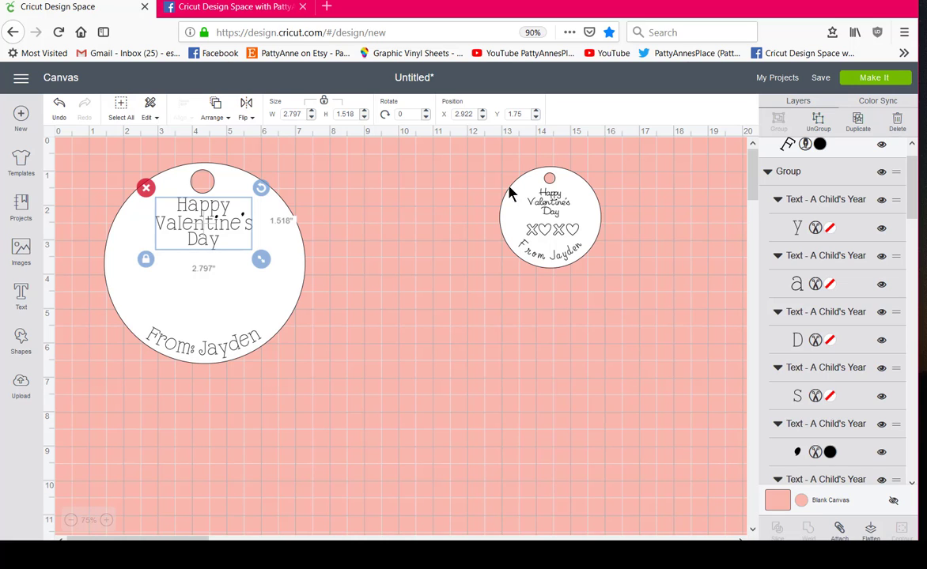
{"action": "left_click", "coordinate": [816, 228]}
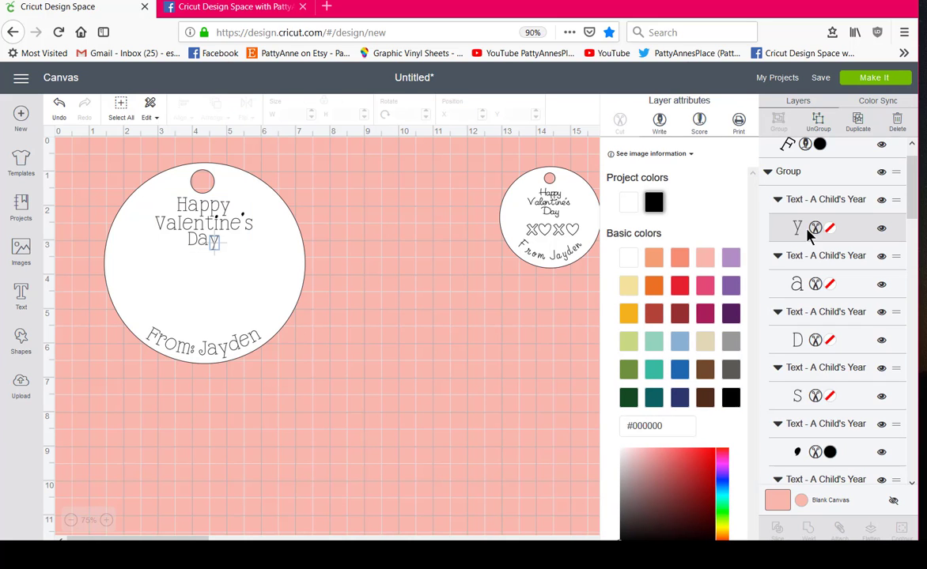
{"action": "left_click", "coordinate": [663, 125]}
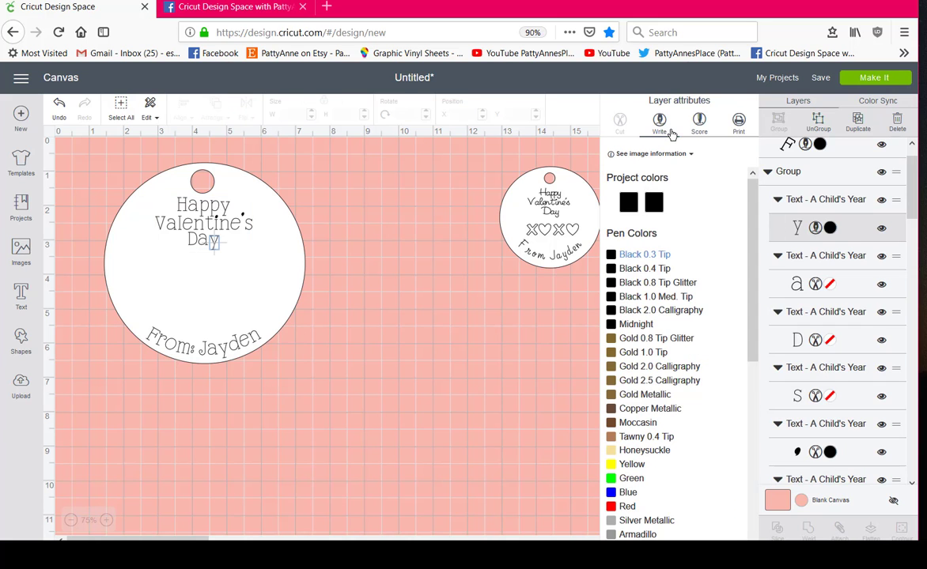
{"action": "left_click", "coordinate": [477, 340]}
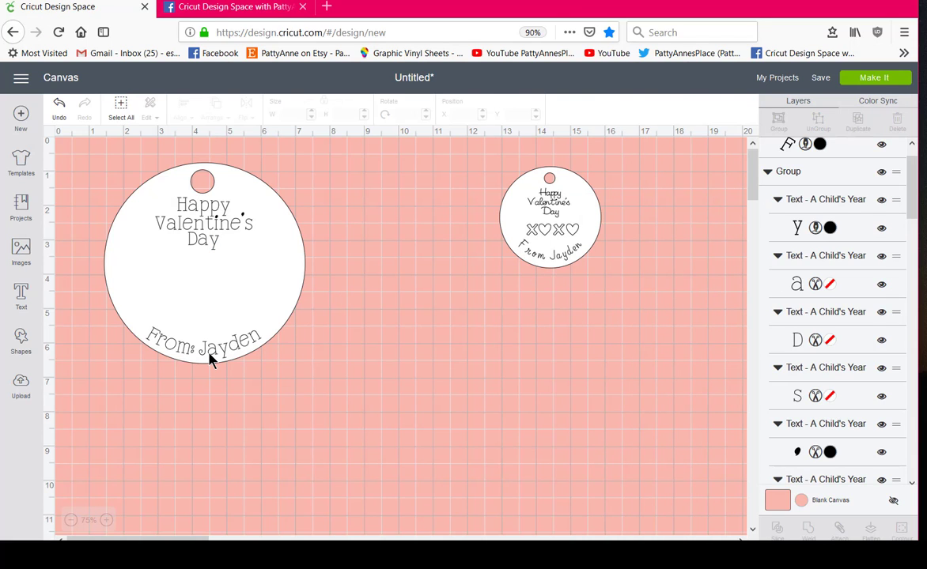
Move the large white circle away from its texts and delete the grouped "Happy Valentine's Day" greeting
{"action": "left_click", "coordinate": [210, 356]}
{"action": "left_click", "coordinate": [323, 295]}
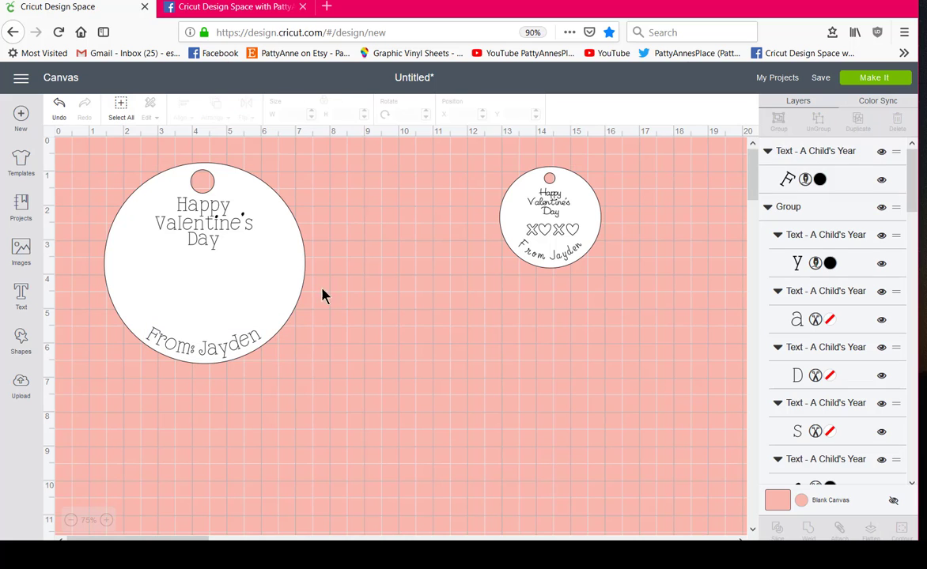
{"action": "left_click", "coordinate": [216, 243]}
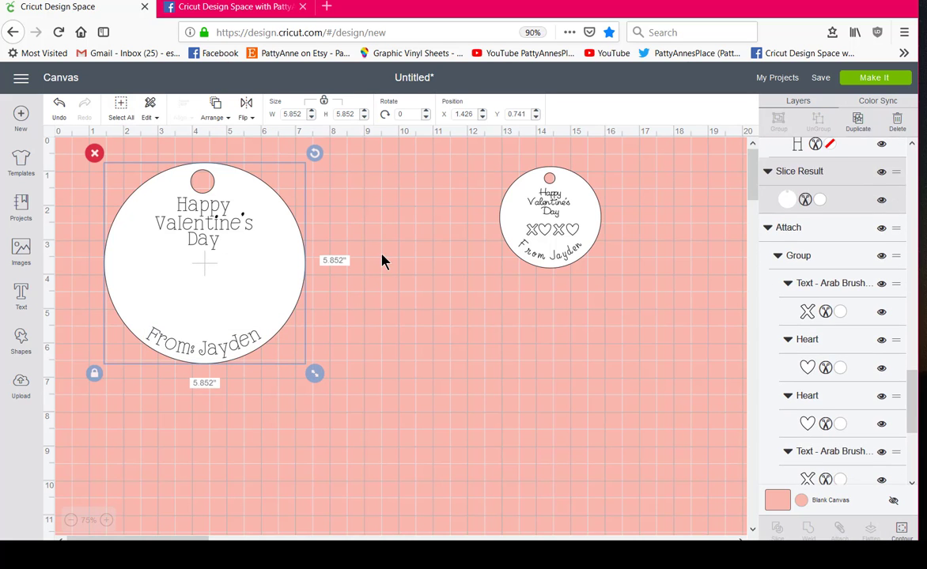
{"action": "left_click", "coordinate": [381, 261]}
{"action": "left_click", "coordinate": [215, 209]}
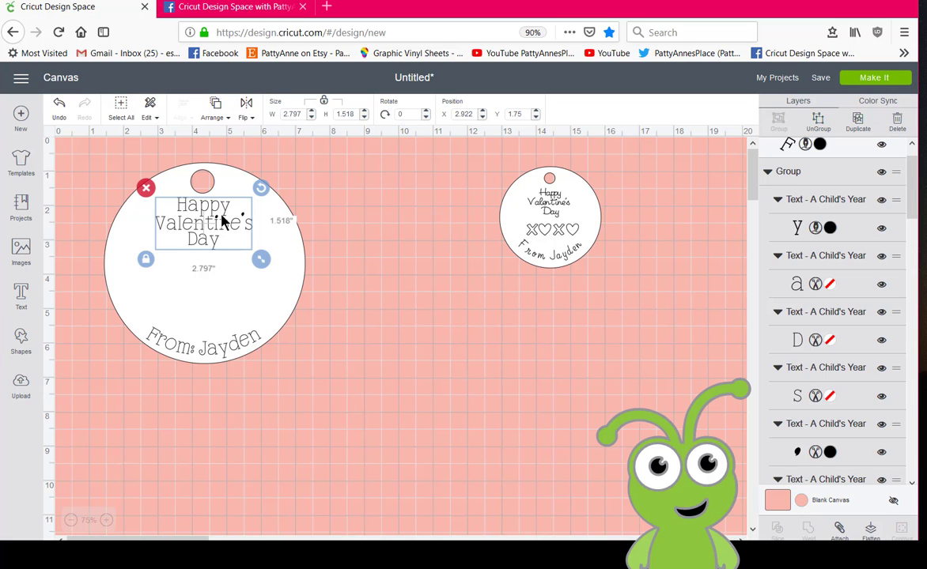
{"action": "left_click_drag", "start_coordinate": [269, 242], "coordinate": [165, 184]}
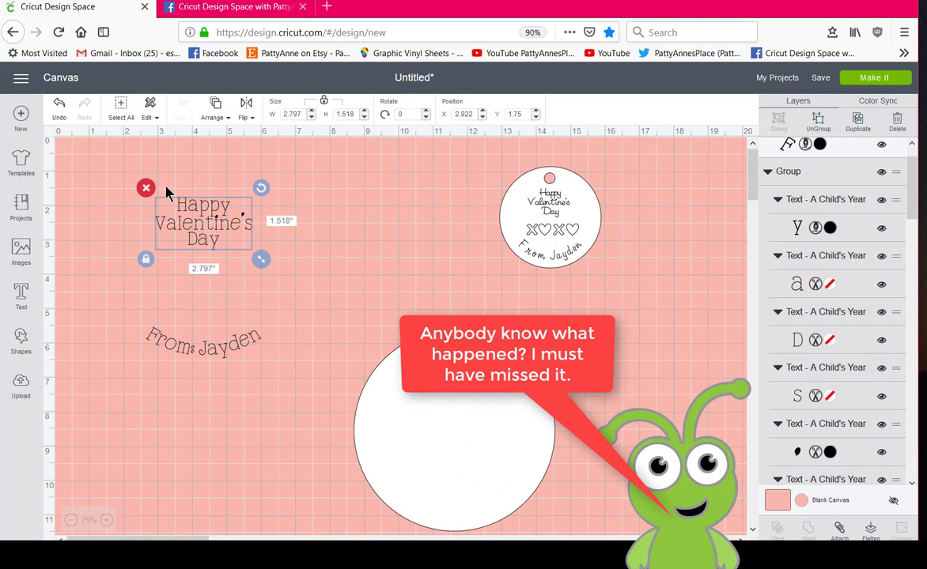
{"action": "key", "text": "Delete"}
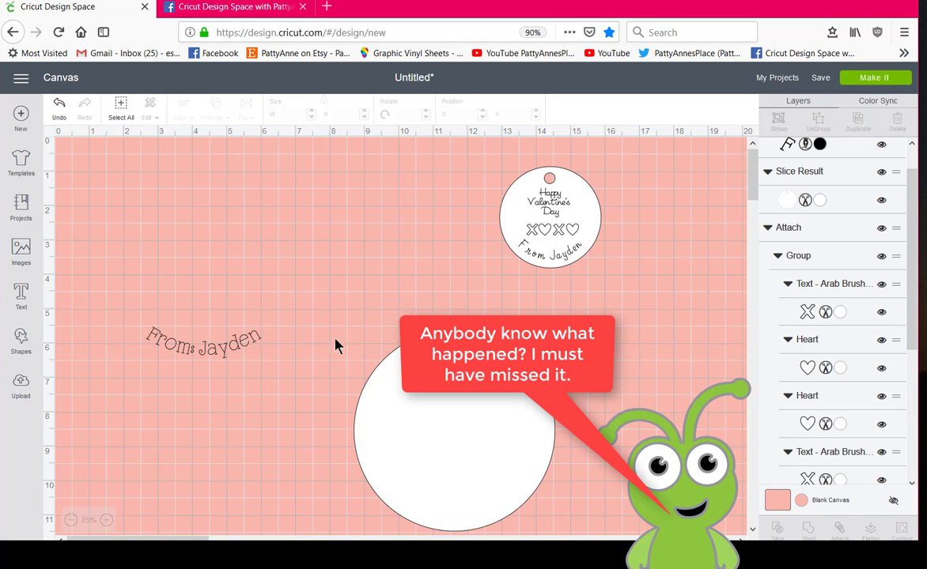
Add a new text reading "Happy Valentine's Day" with each word on its own line
{"action": "left_click", "coordinate": [21, 294]}
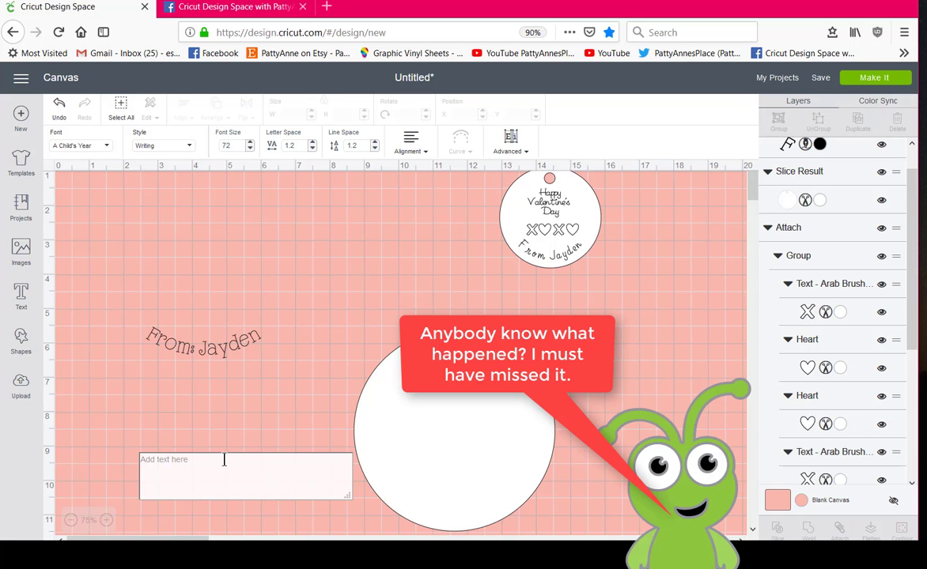
{"action": "type", "text": "Happy"}
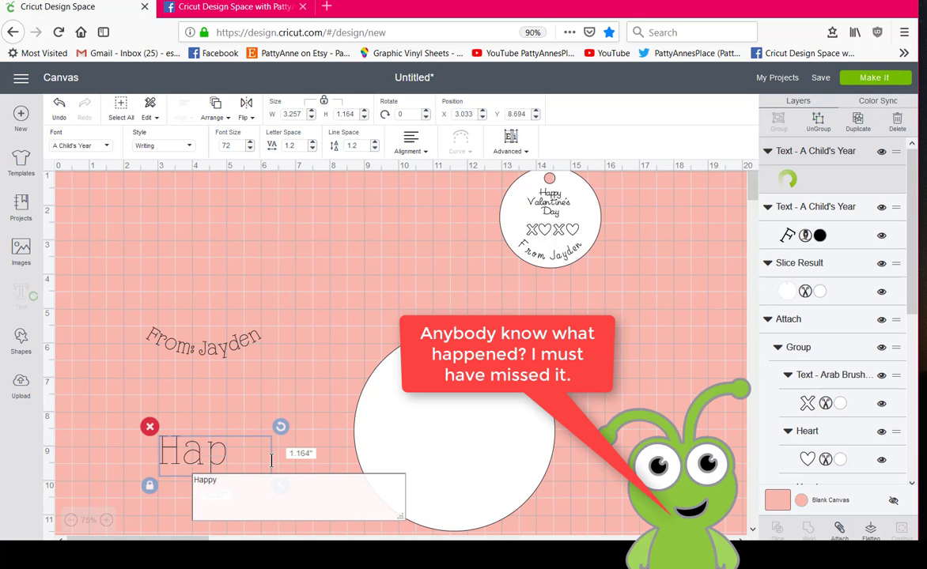
{"action": "key", "text": "Return"}
{"action": "type", "text": "Vake"}
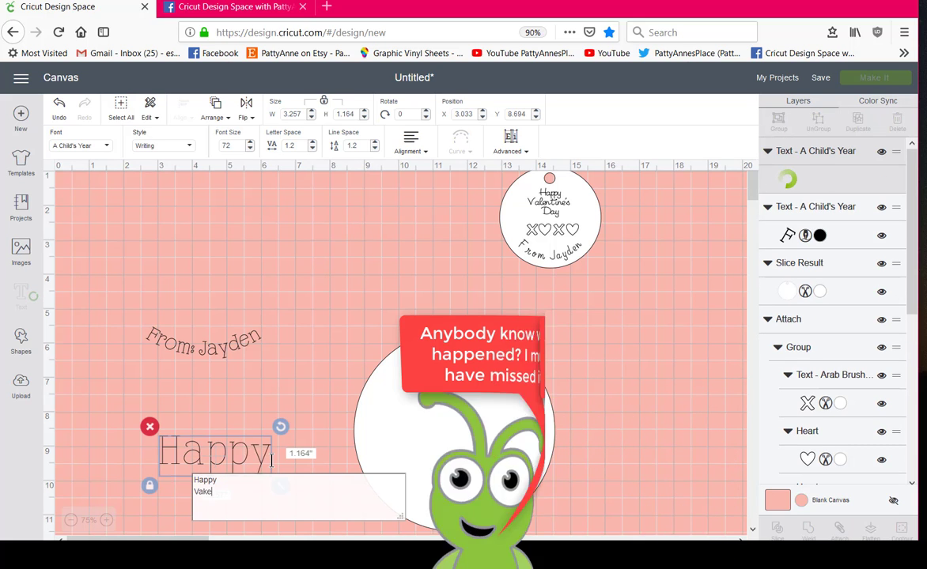
{"action": "key", "text": "BackSpace"}
{"action": "key", "text": "BackSpace"}
{"action": "type", "text": "lent"}
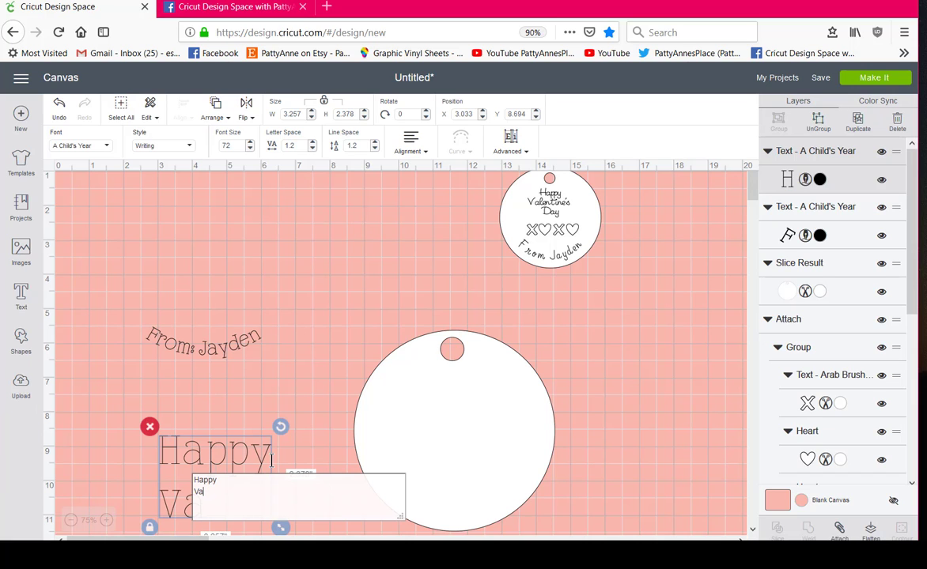
{"action": "type", "text": "ine's"}
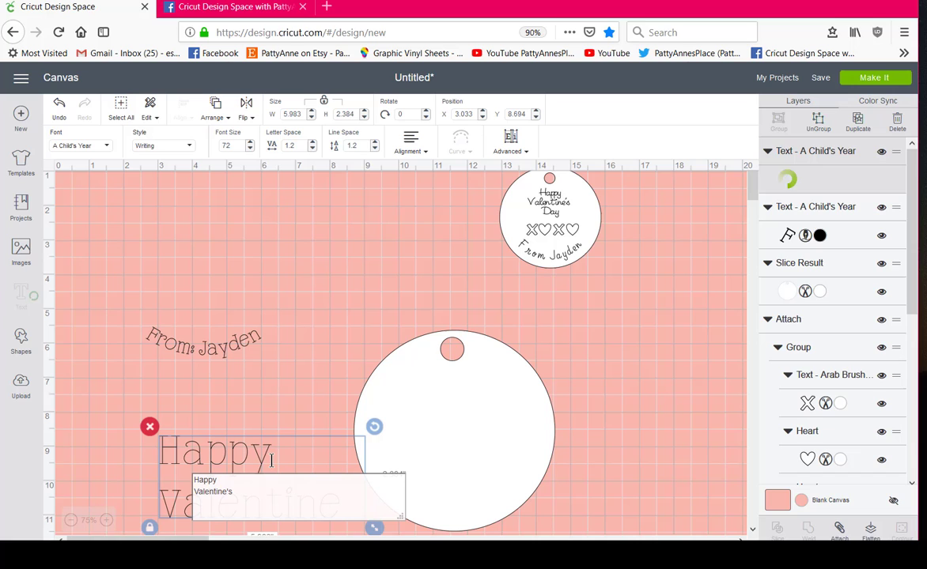
{"action": "key", "text": "Return"}
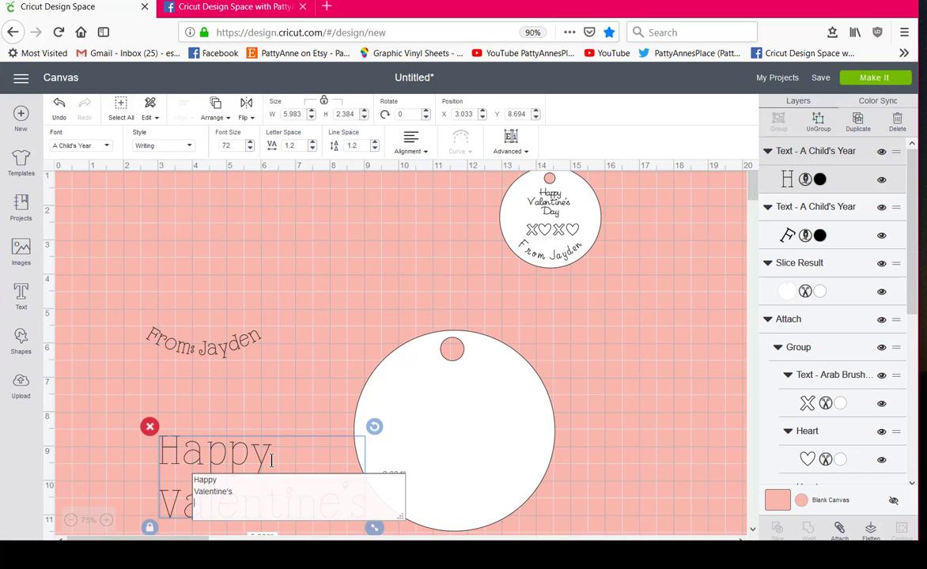
{"action": "type", "text": "Day"}
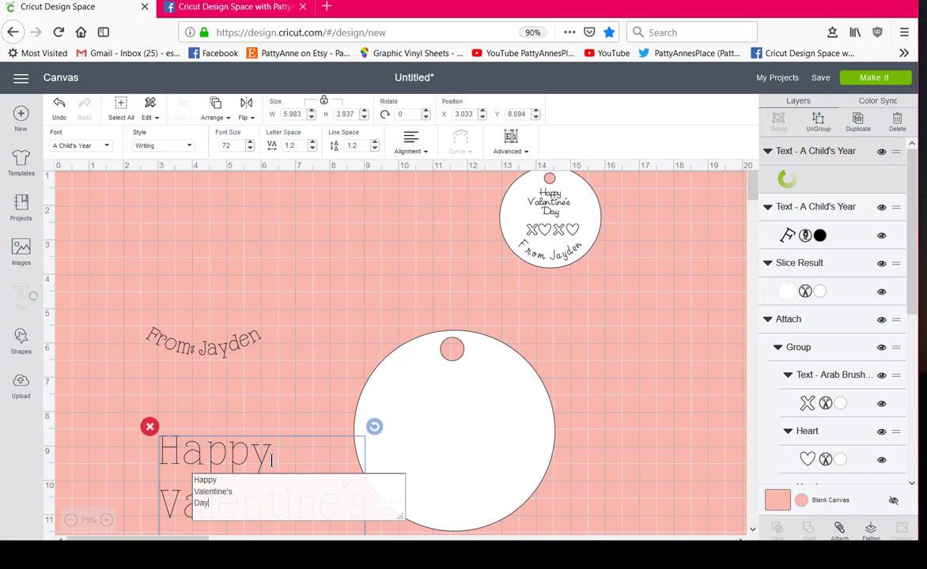
Center-align the greeting's lines and place it above the curved name line, shrunk to about 4.13 inches wide
{"action": "left_click", "coordinate": [425, 147]}
{"action": "left_click", "coordinate": [429, 196]}
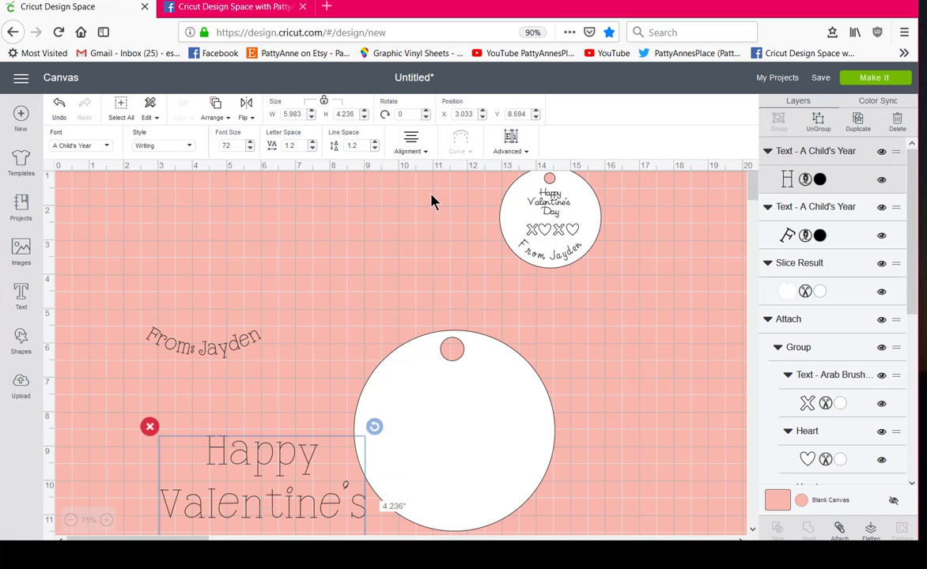
{"action": "left_click_drag", "start_coordinate": [269, 451], "coordinate": [299, 179]}
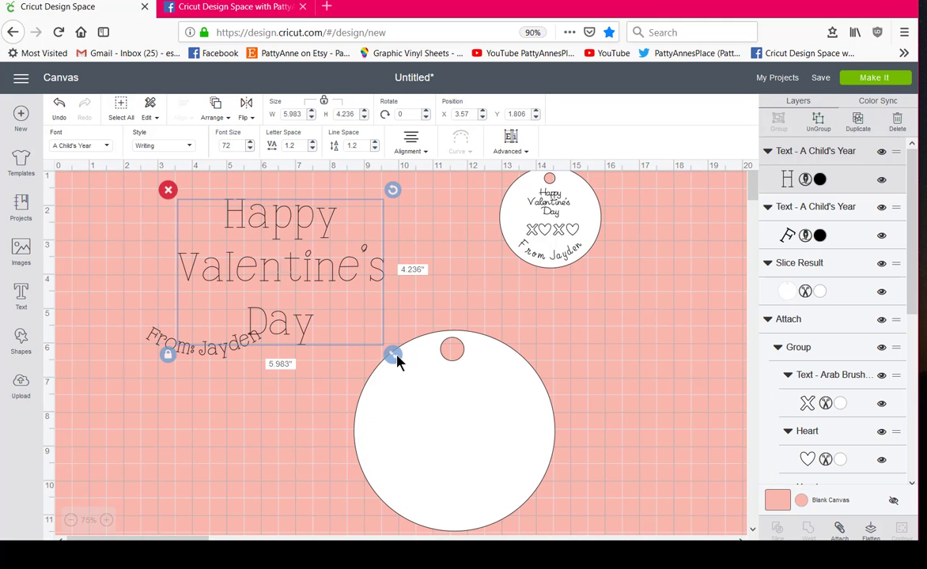
{"action": "left_click_drag", "start_coordinate": [393, 354], "coordinate": [333, 291]}
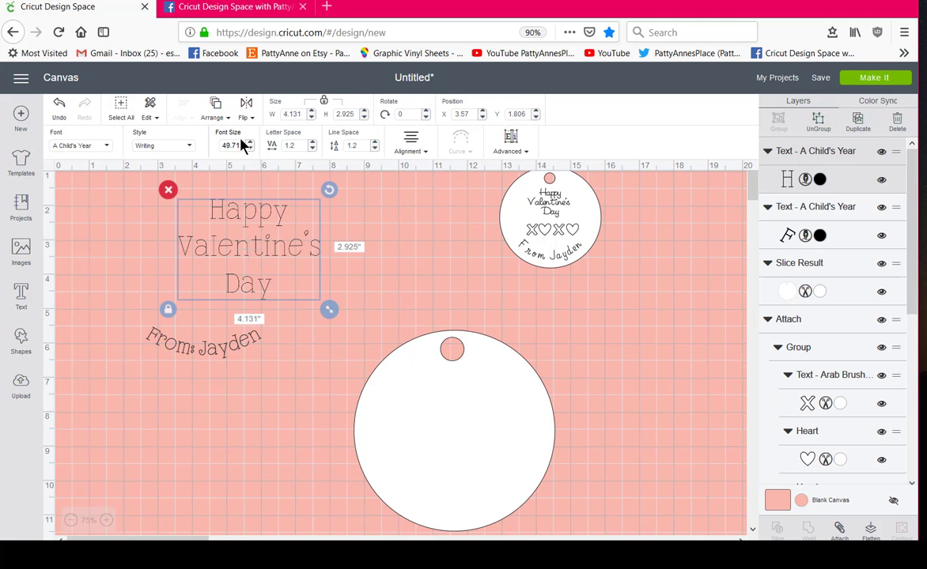
Set the greeting's letter space to 0 after trying a value of -2
{"action": "left_click", "coordinate": [303, 147]}
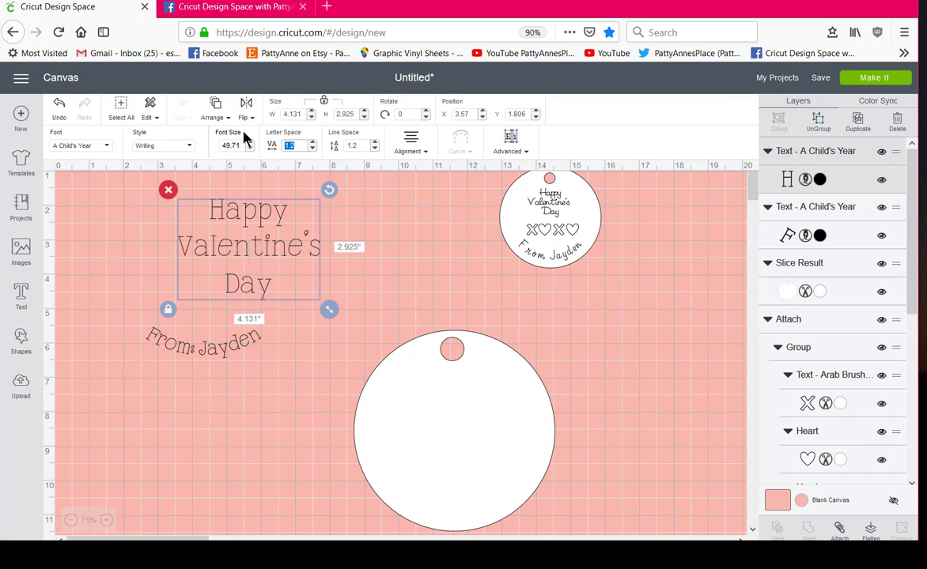
{"action": "type", "text": "-2"}
{"action": "key", "text": "Return"}
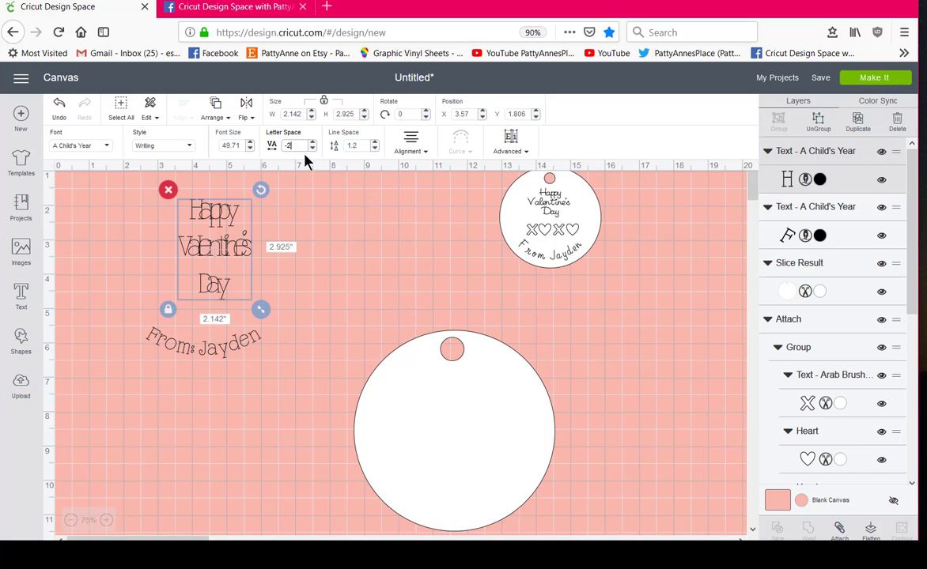
{"action": "left_click_drag", "start_coordinate": [292, 145], "coordinate": [279, 145]}
{"action": "type", "text": "0"}
{"action": "key", "text": "Return"}
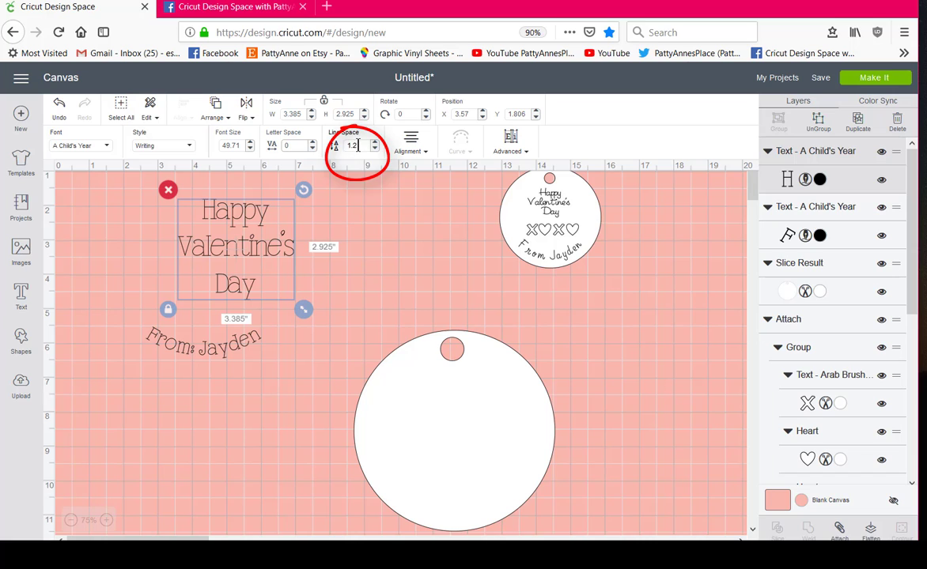
Set the greeting's line space to -2
{"action": "left_click_drag", "start_coordinate": [358, 145], "coordinate": [314, 134]}
{"action": "key", "text": "BackSpace"}
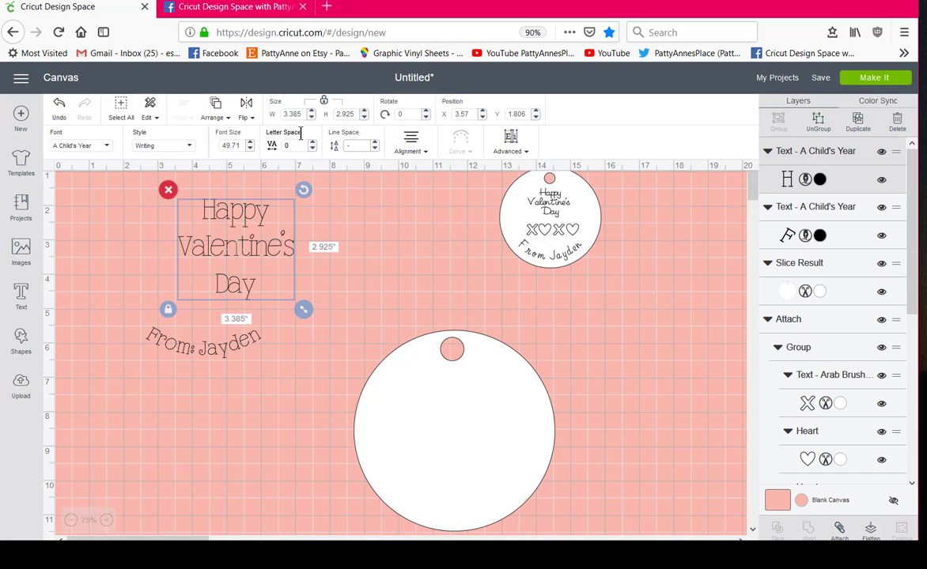
{"action": "type", "text": "-2"}
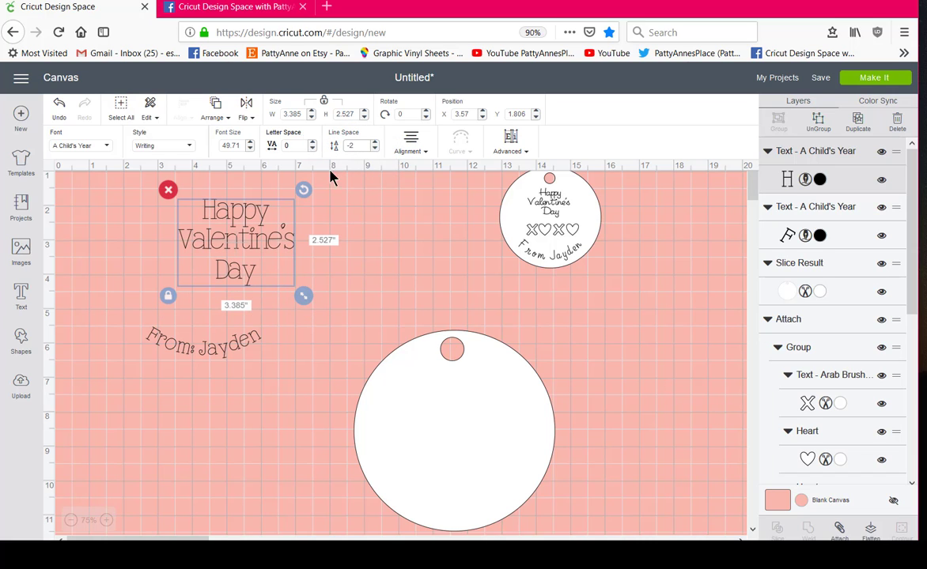
{"action": "left_click", "coordinate": [369, 292]}
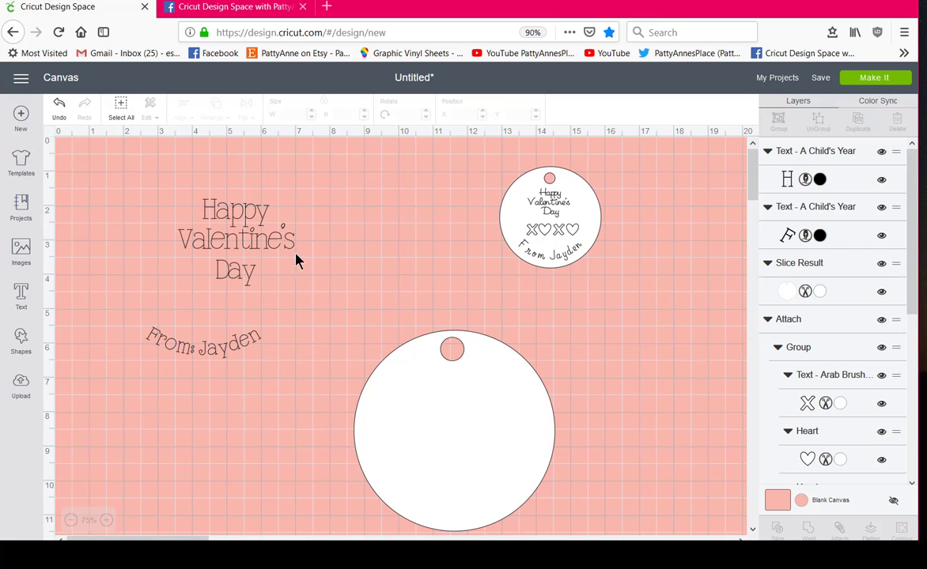
Ungroup the greeting into single letters and move the word "Day" up, closer beneath "Valentine's"
{"action": "left_click_drag", "start_coordinate": [271, 288], "coordinate": [131, 150]}
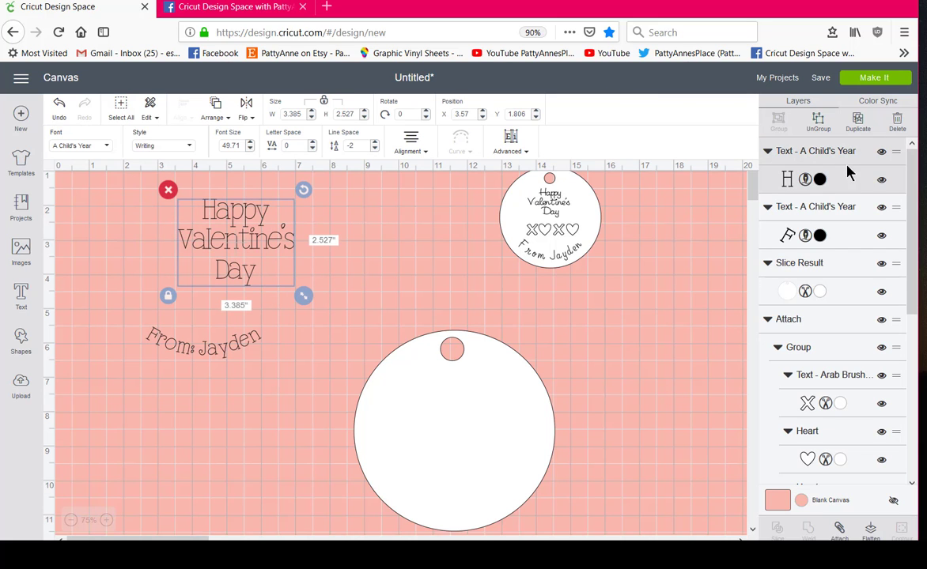
{"action": "left_click", "coordinate": [290, 296]}
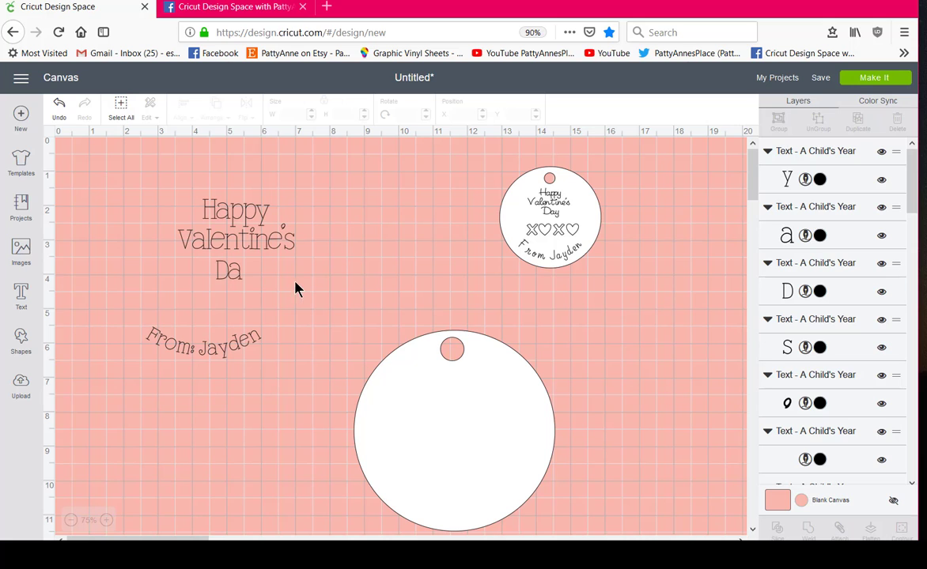
{"action": "left_click_drag", "start_coordinate": [295, 282], "coordinate": [233, 269]}
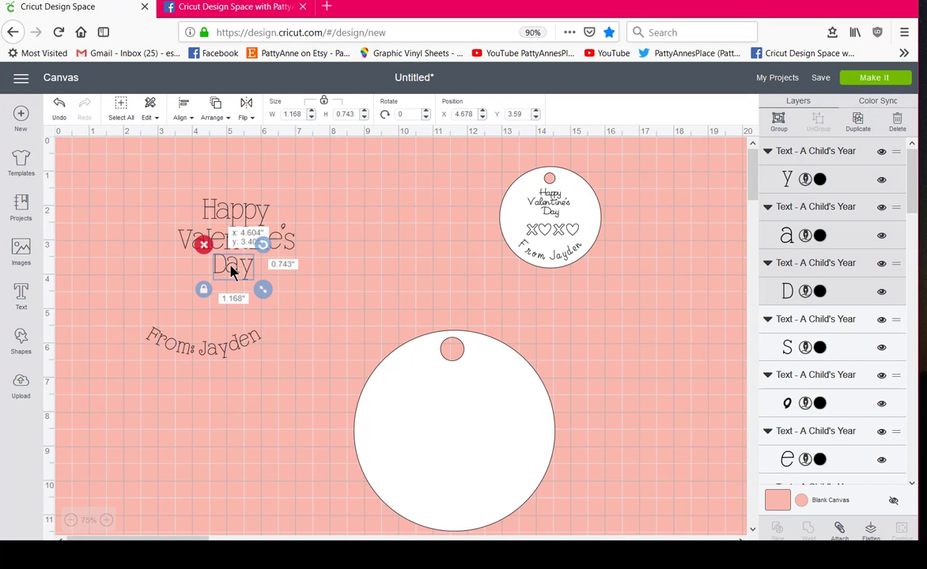
{"action": "left_click", "coordinate": [417, 229]}
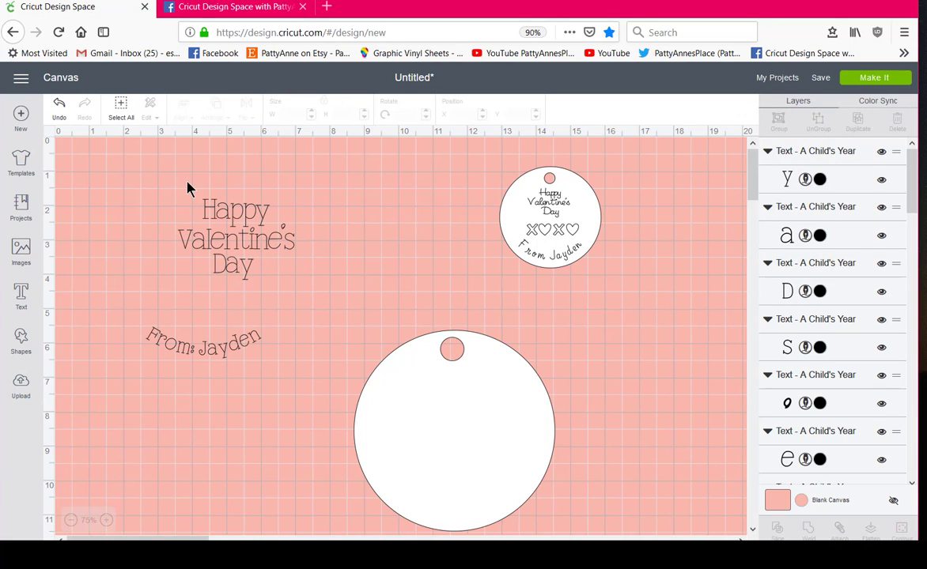
Move the word "Happy" slightly closer to "Valentine's" and group all the letters of the greeting
{"action": "left_click_drag", "start_coordinate": [188, 187], "coordinate": [257, 213]}
{"action": "key", "text": "Up"}
{"action": "left_click", "coordinate": [386, 227]}
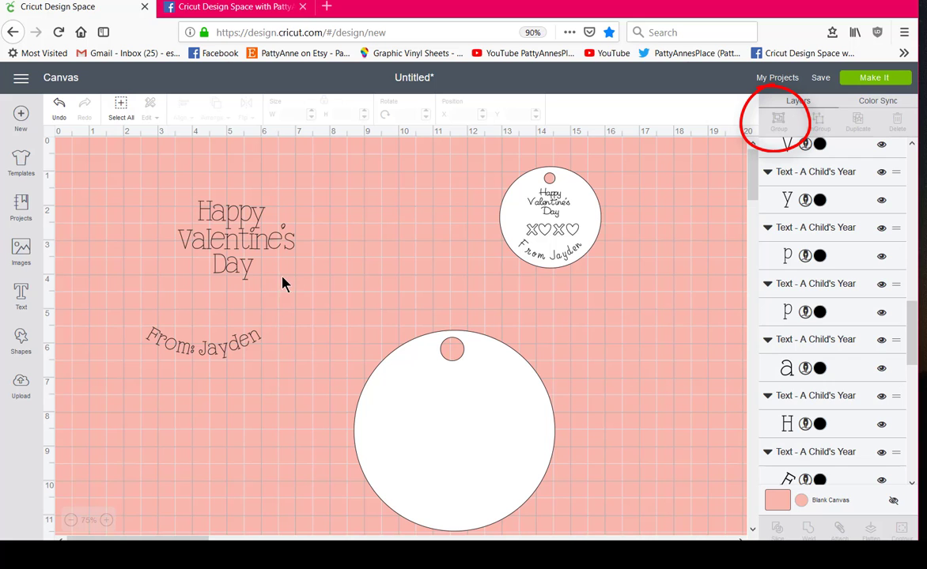
{"action": "left_click_drag", "start_coordinate": [315, 286], "coordinate": [130, 166]}
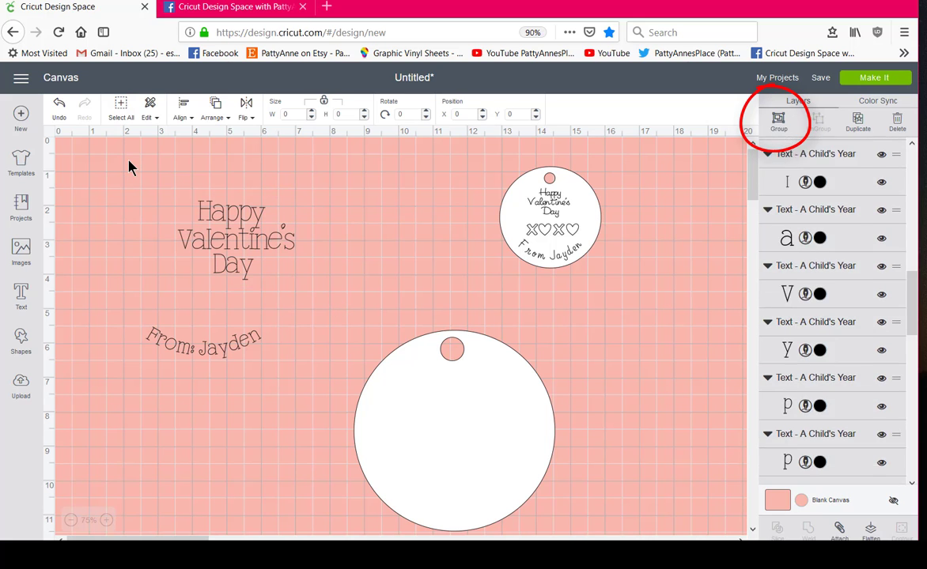
{"action": "left_click", "coordinate": [779, 120]}
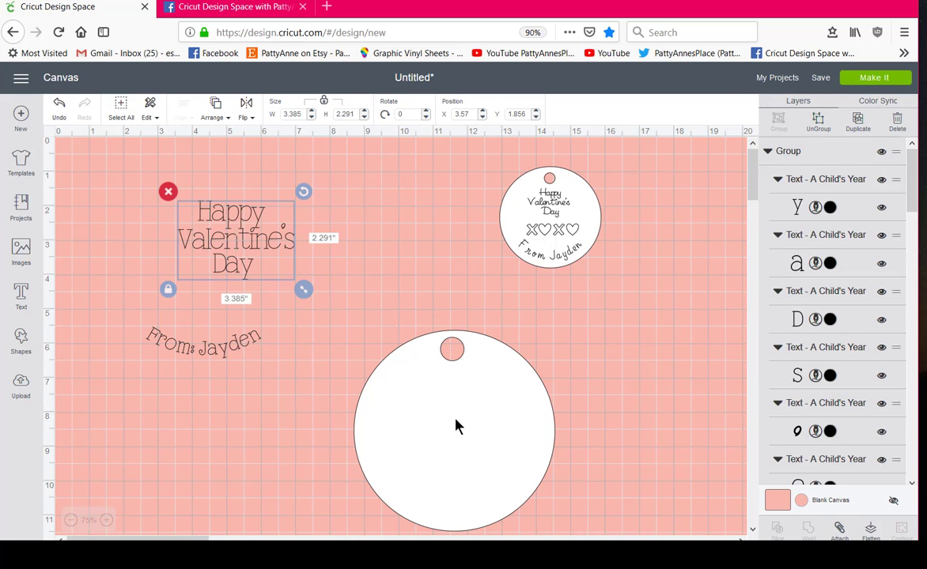
Move the large circle back behind its texts and shrink the greeting to about 2.92 inches wide, centered below the hole
{"action": "left_click_drag", "start_coordinate": [455, 424], "coordinate": [211, 234]}
{"action": "left_click", "coordinate": [350, 283]}
{"action": "left_click", "coordinate": [264, 239]}
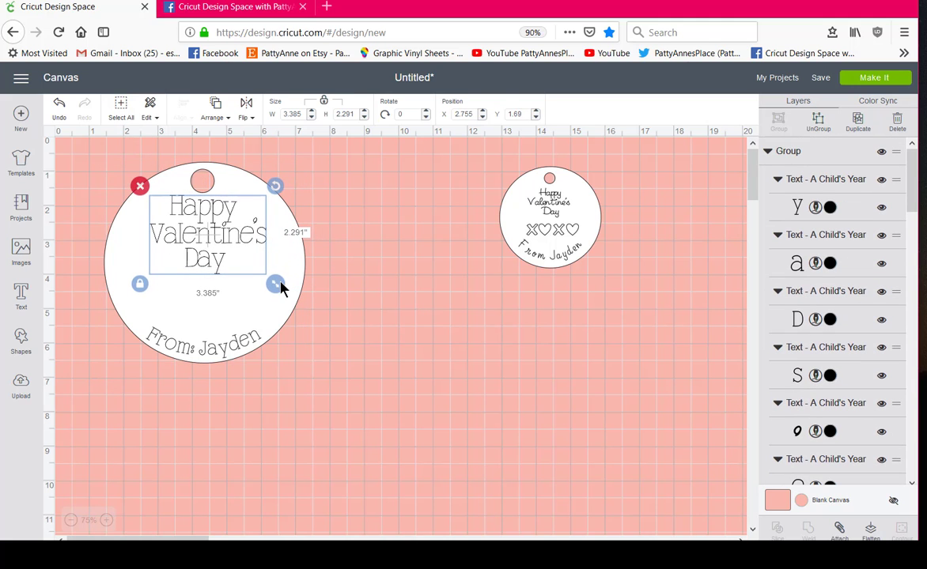
{"action": "left_click_drag", "start_coordinate": [277, 282], "coordinate": [269, 279]}
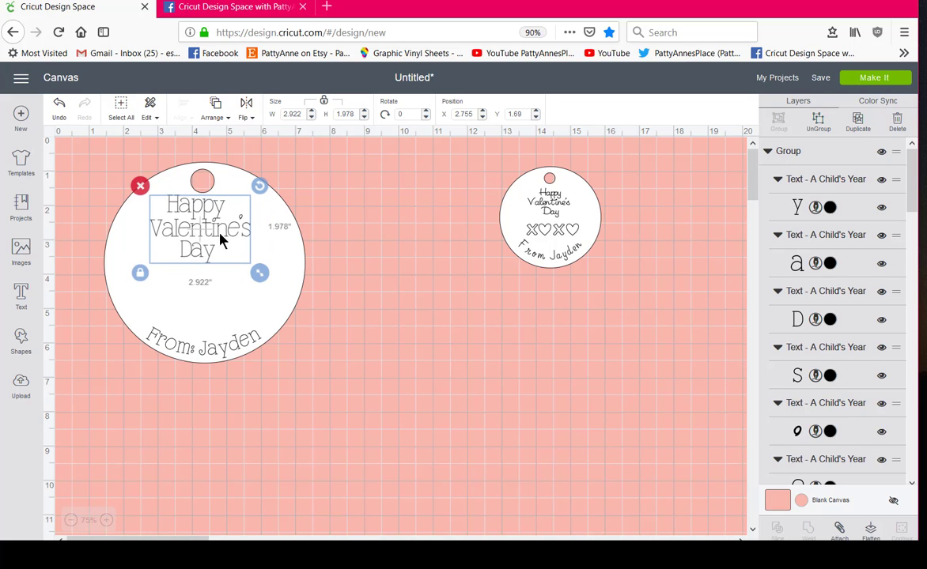
{"action": "left_click_drag", "start_coordinate": [222, 241], "coordinate": [233, 242]}
{"action": "left_click", "coordinate": [425, 349]}
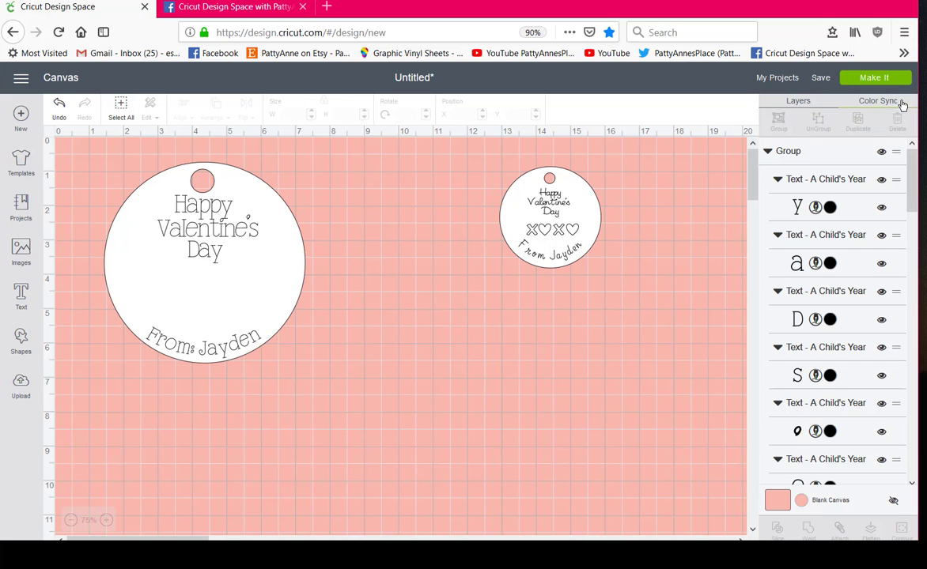
Attach the large circle, greeting and name line together and preview how the tags are laid out on the mat
{"action": "left_click_drag", "start_coordinate": [312, 392], "coordinate": [106, 153]}
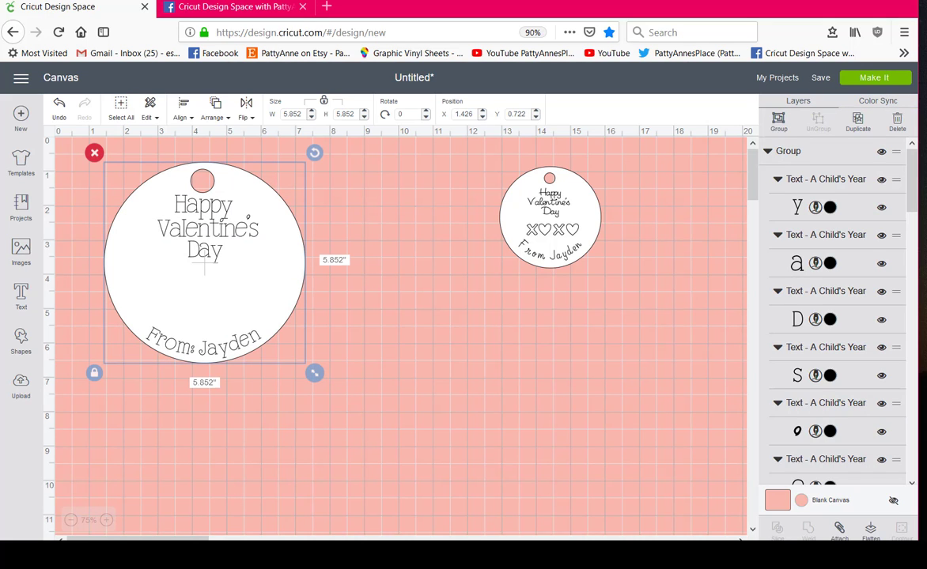
{"action": "left_click", "coordinate": [840, 532]}
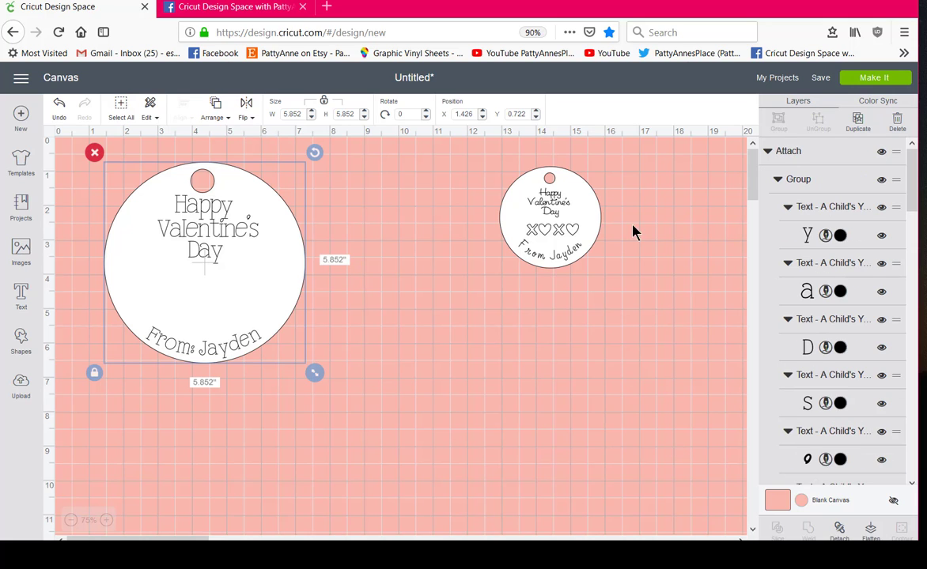
{"action": "left_click", "coordinate": [870, 78]}
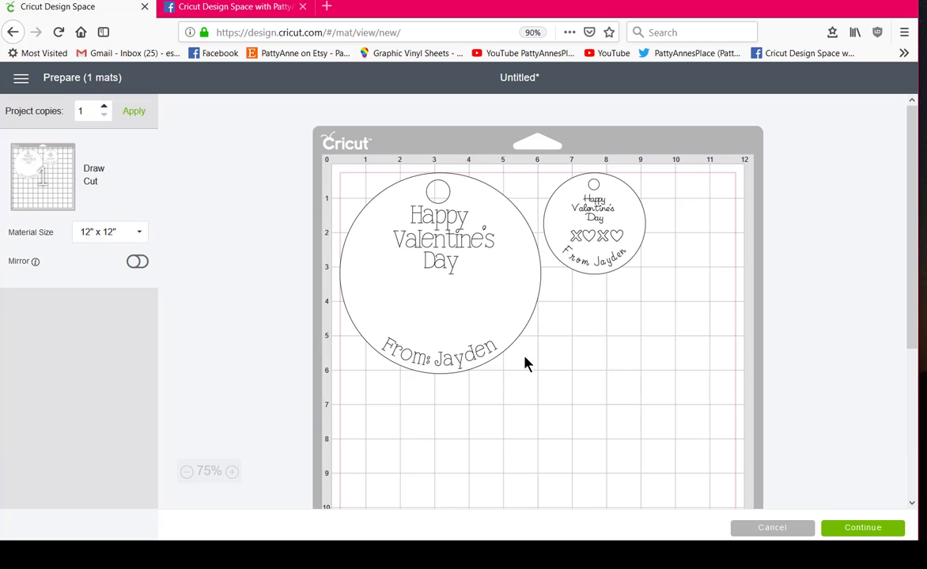
{"action": "left_click", "coordinate": [773, 529]}
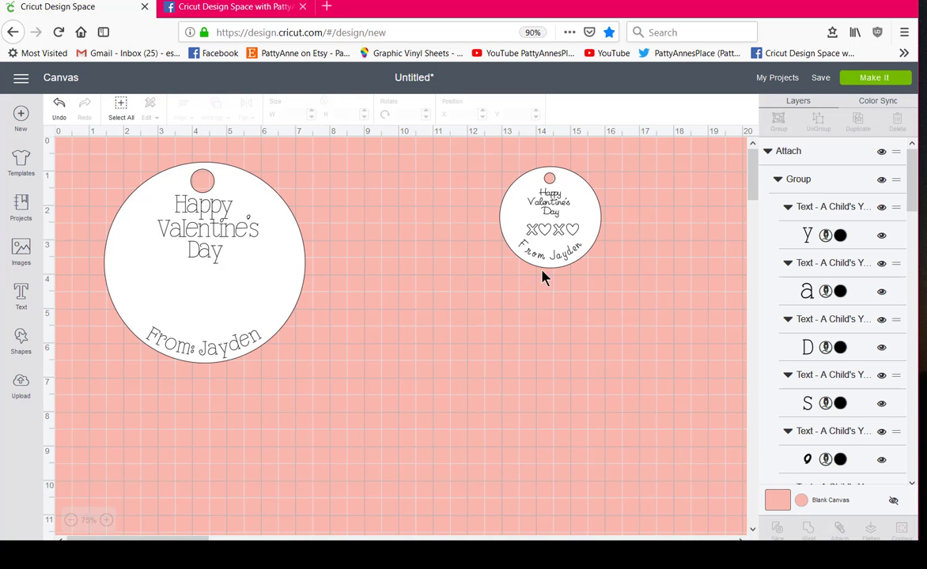
Hide the attached small sample tag on the canvas
{"action": "left_click", "coordinate": [554, 255]}
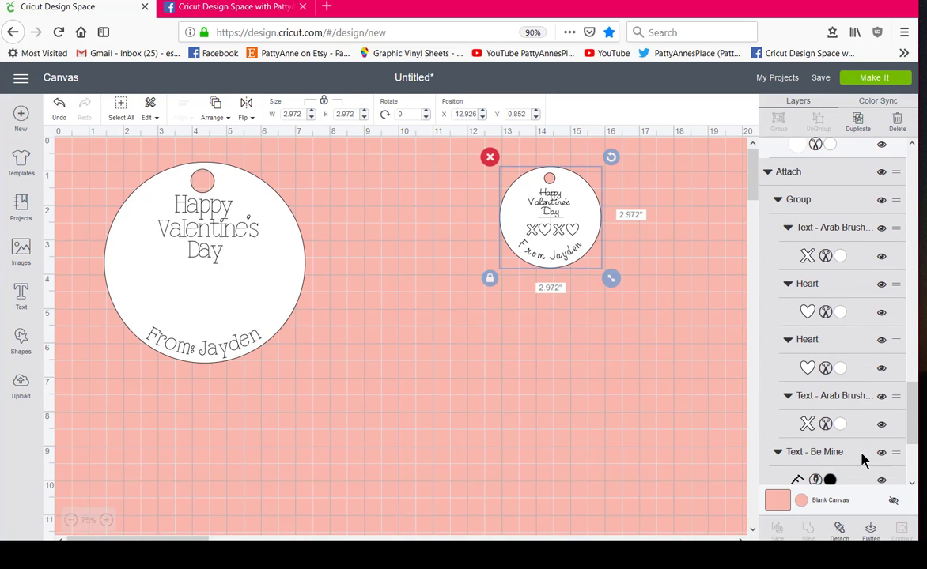
{"action": "left_click", "coordinate": [881, 173]}
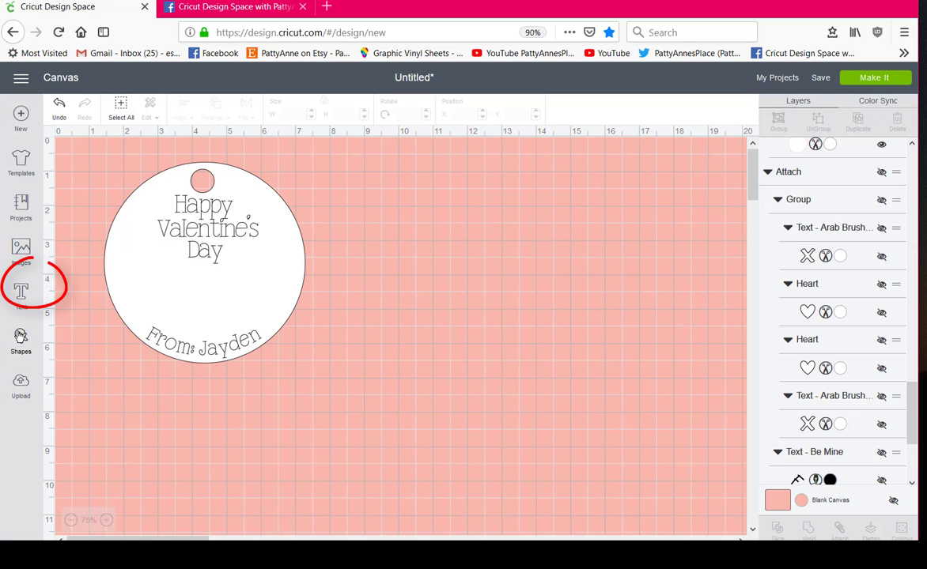
Add the letter "x" in the single-layer AR BERKLEY font below the tag and enlarge it to about 0.85 inches wide
{"action": "left_click", "coordinate": [22, 293]}
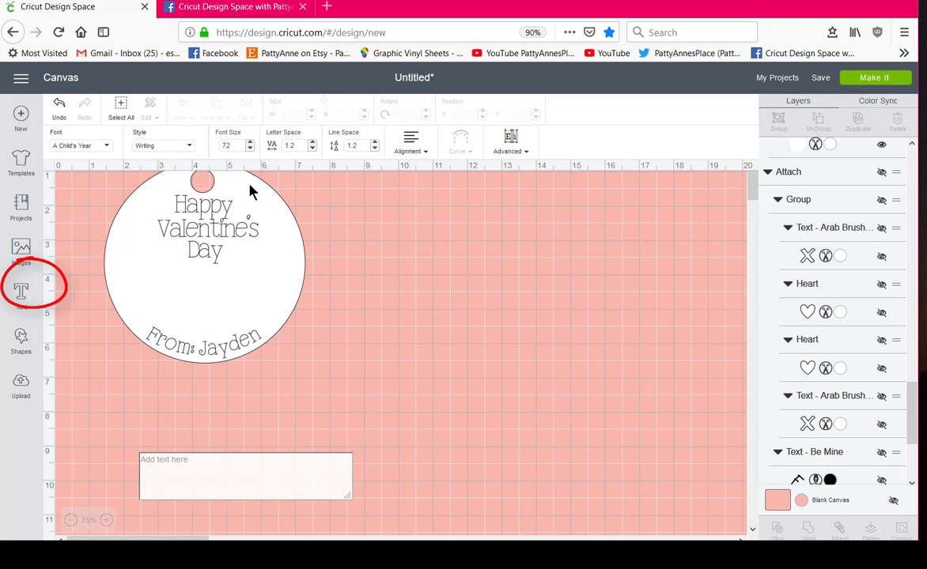
{"action": "left_click", "coordinate": [87, 148]}
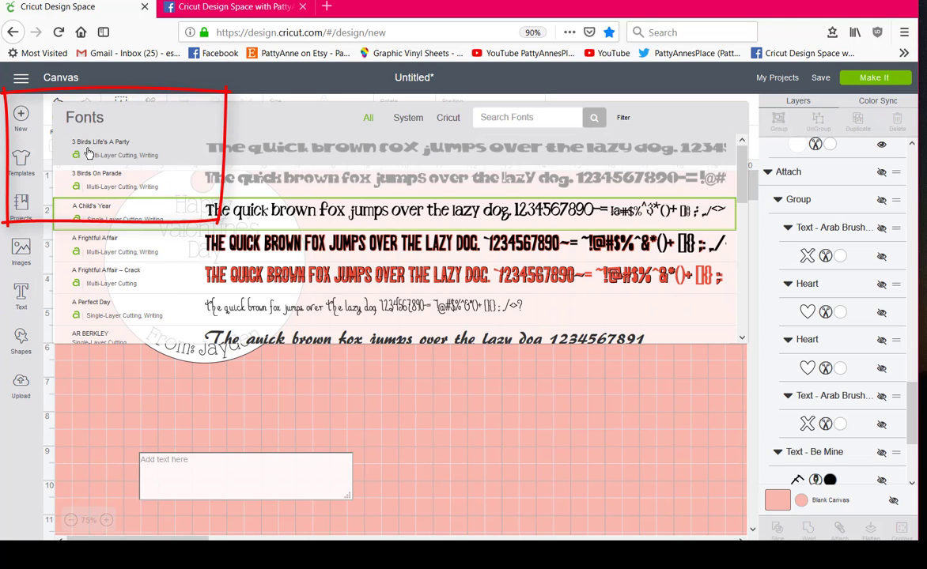
{"action": "left_click", "coordinate": [624, 118]}
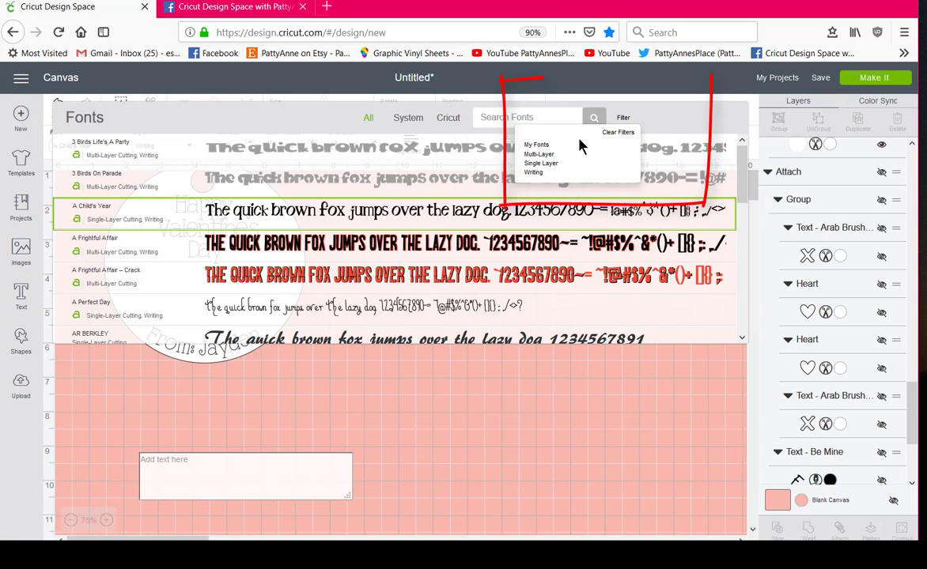
{"action": "left_click", "coordinate": [544, 164]}
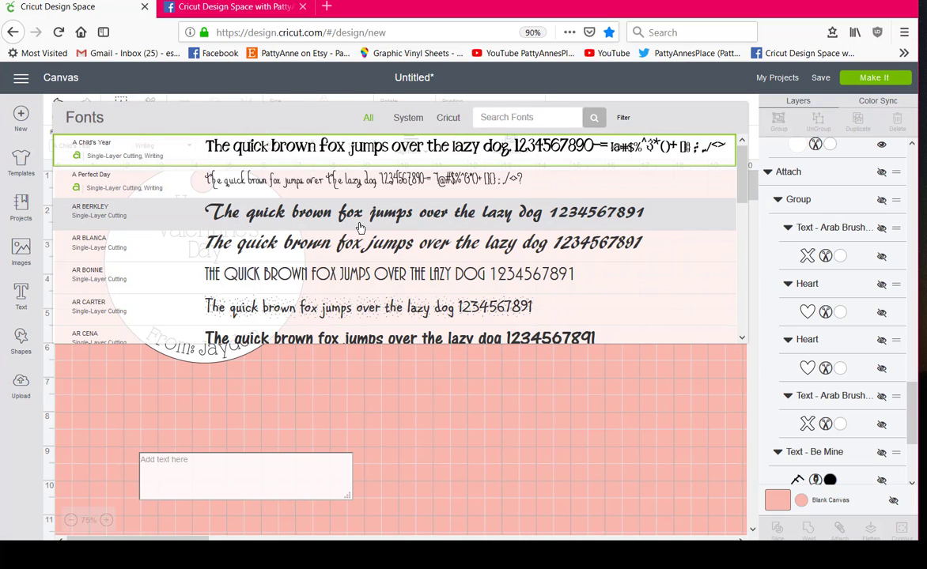
{"action": "left_click", "coordinate": [360, 222]}
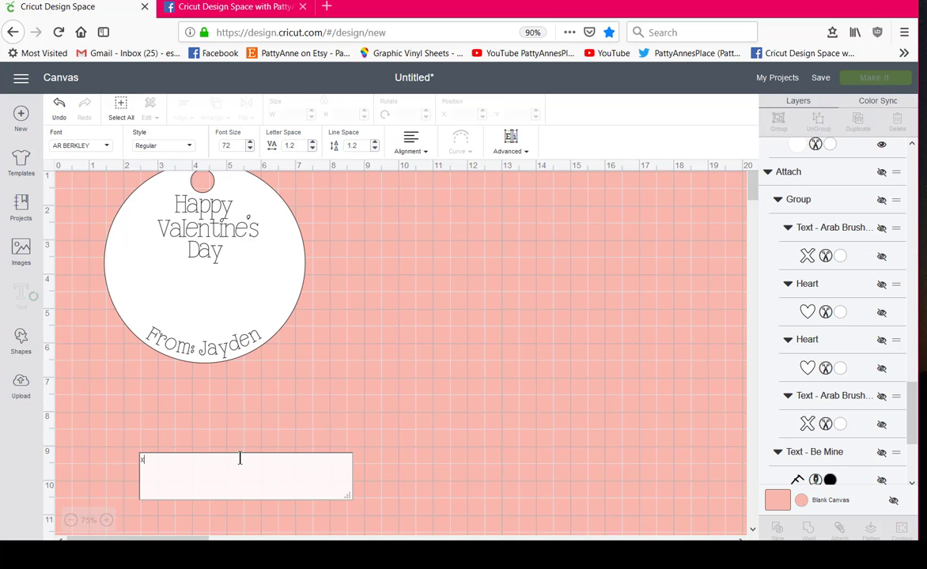
{"action": "type", "text": "x"}
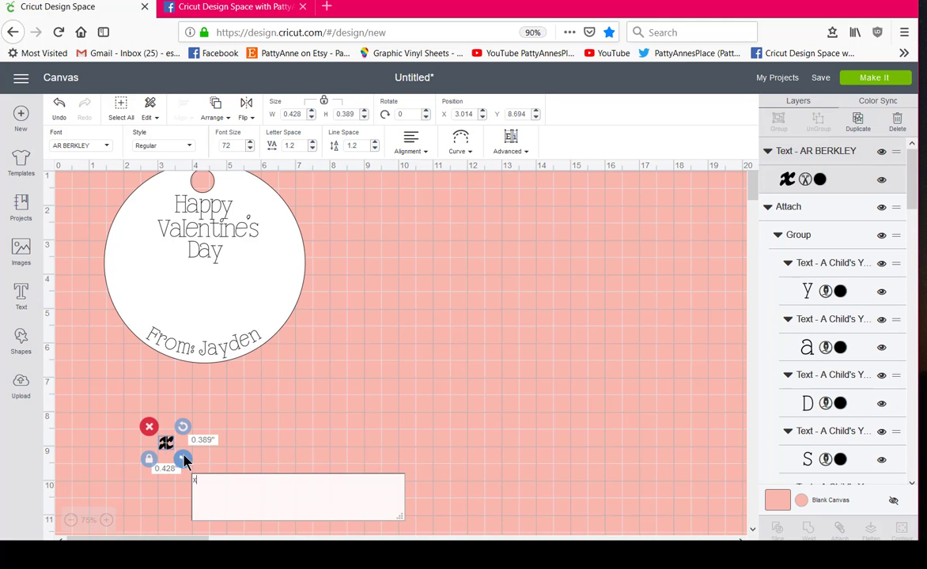
{"action": "left_click_drag", "start_coordinate": [184, 462], "coordinate": [166, 429]}
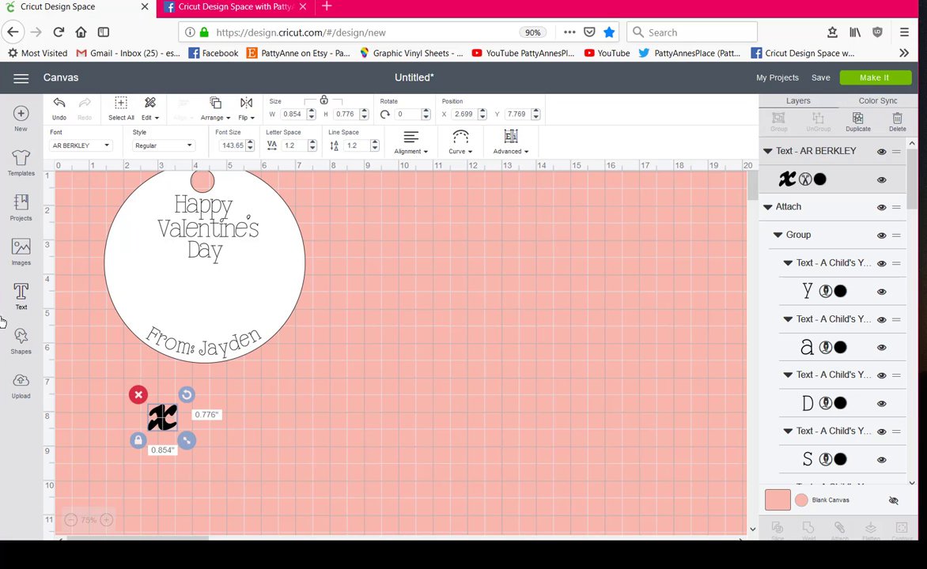
{"action": "left_click", "coordinate": [320, 451]}
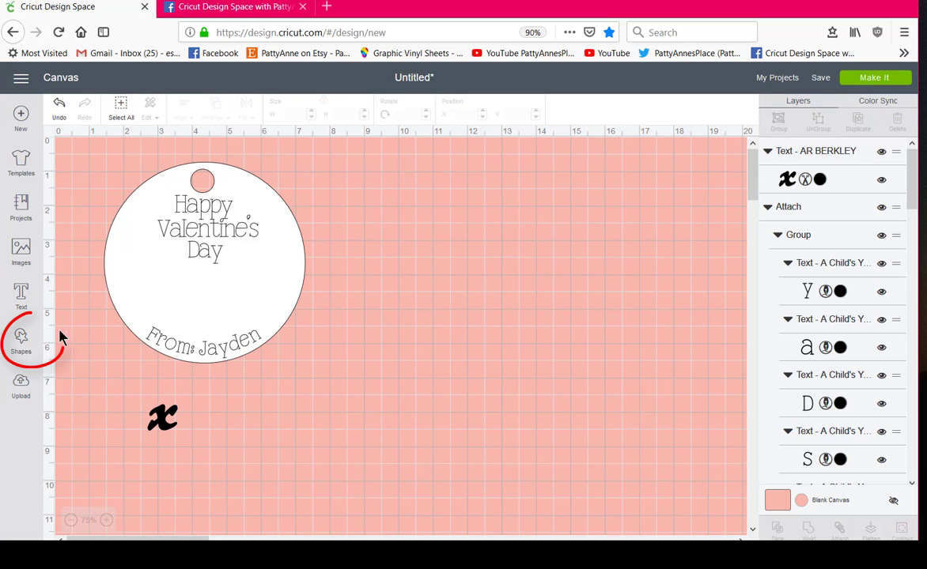
Insert a heart shape, shrink it to about 0.91 inches wide and place it just after the x
{"action": "left_click", "coordinate": [22, 339]}
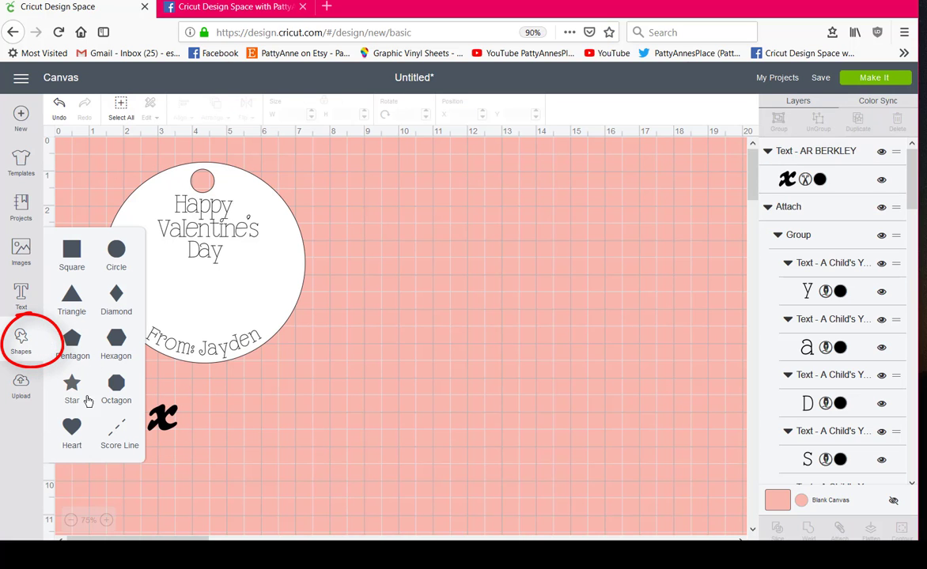
{"action": "left_click", "coordinate": [71, 431]}
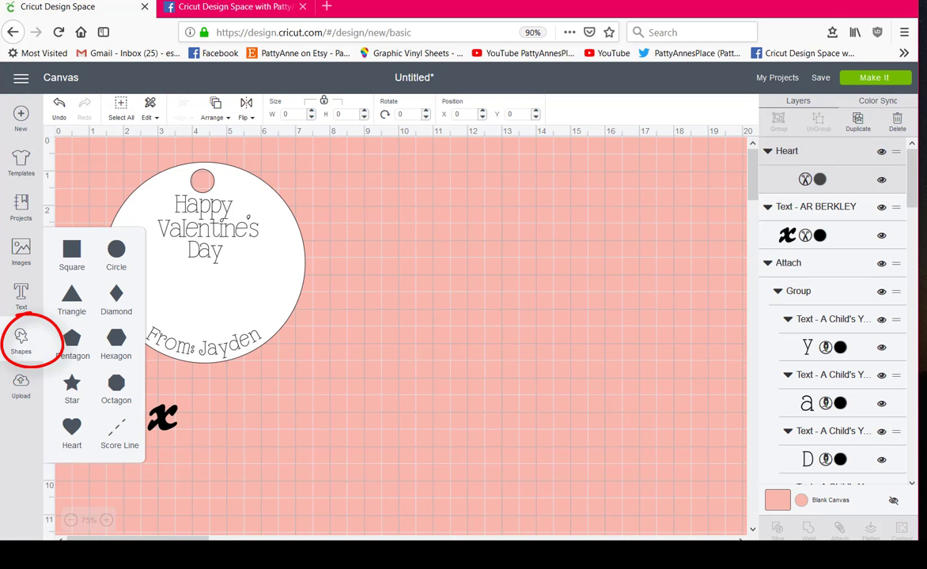
{"action": "left_click_drag", "start_coordinate": [196, 295], "coordinate": [337, 471]}
{"action": "left_click_drag", "start_coordinate": [387, 500], "coordinate": [204, 424]}
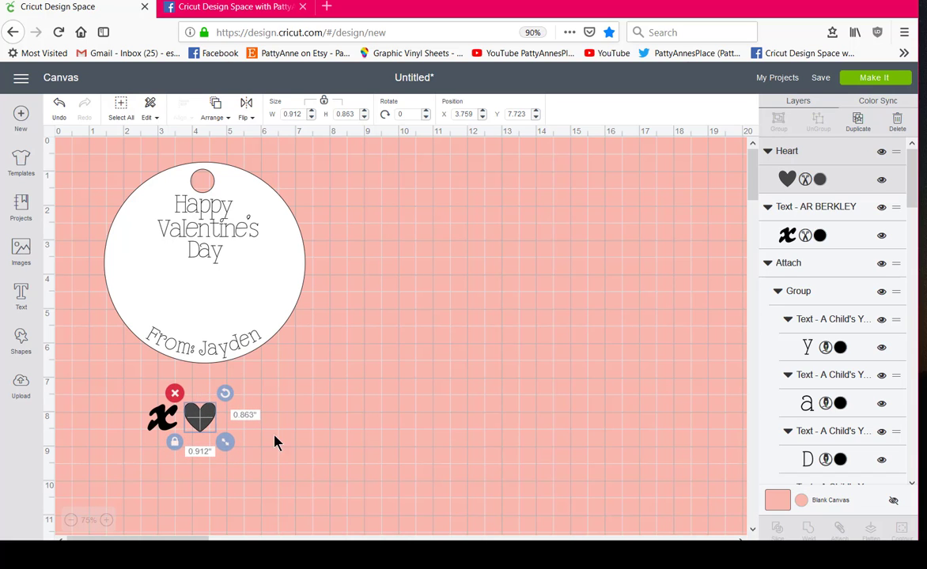
{"action": "left_click", "coordinate": [291, 452]}
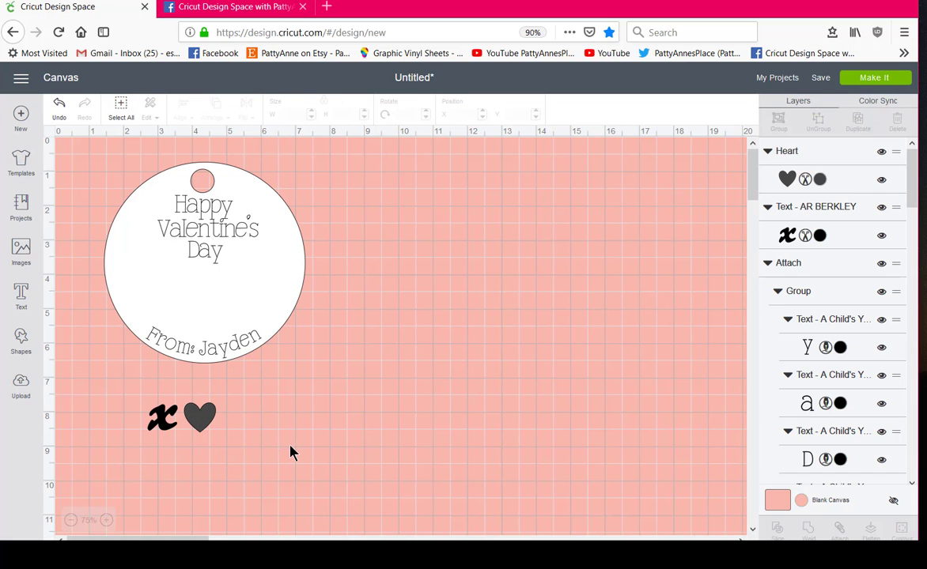
Recolor the heart black and move it closer to the x
{"action": "left_click", "coordinate": [820, 181]}
{"action": "left_click", "coordinate": [653, 202]}
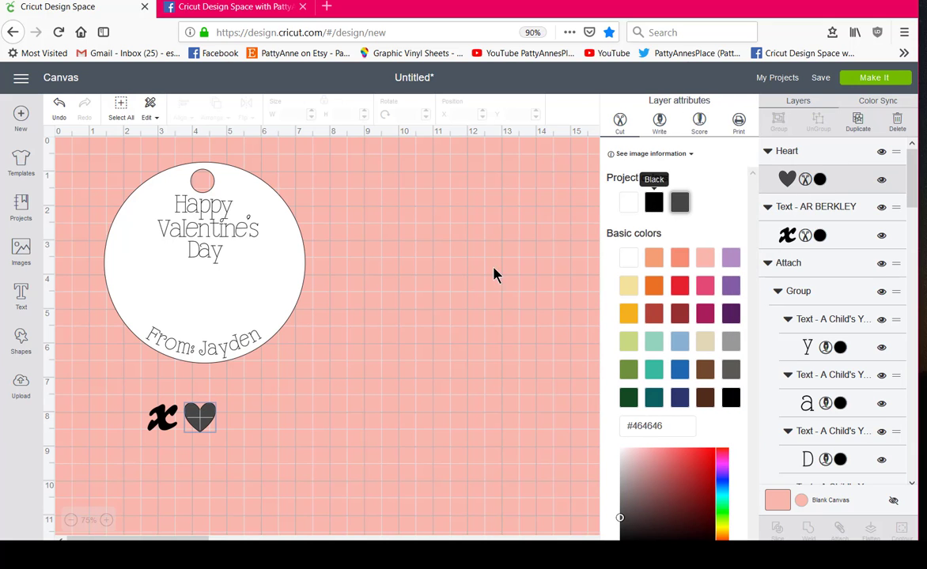
{"action": "left_click", "coordinate": [474, 310]}
{"action": "left_click", "coordinate": [202, 421]}
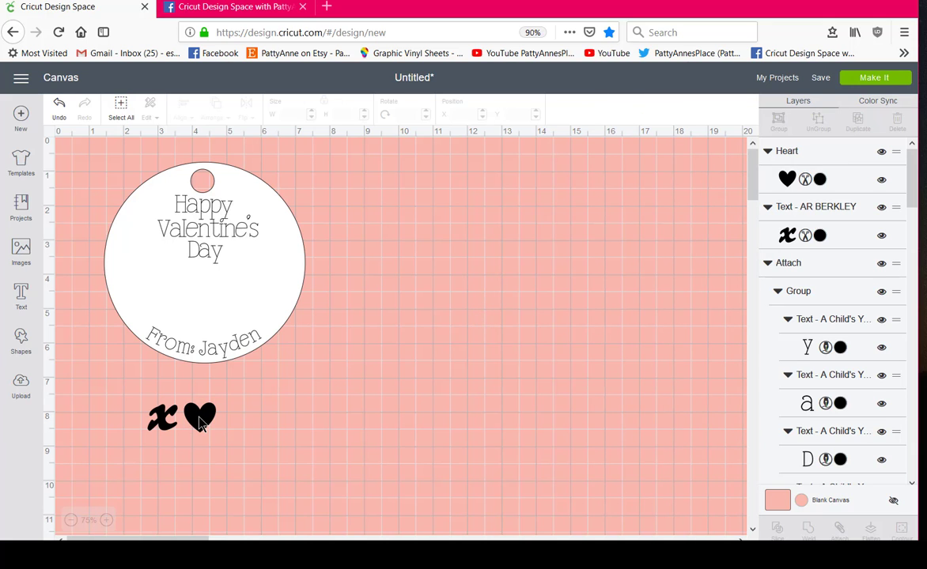
{"action": "left_click_drag", "start_coordinate": [204, 425], "coordinate": [196, 420]}
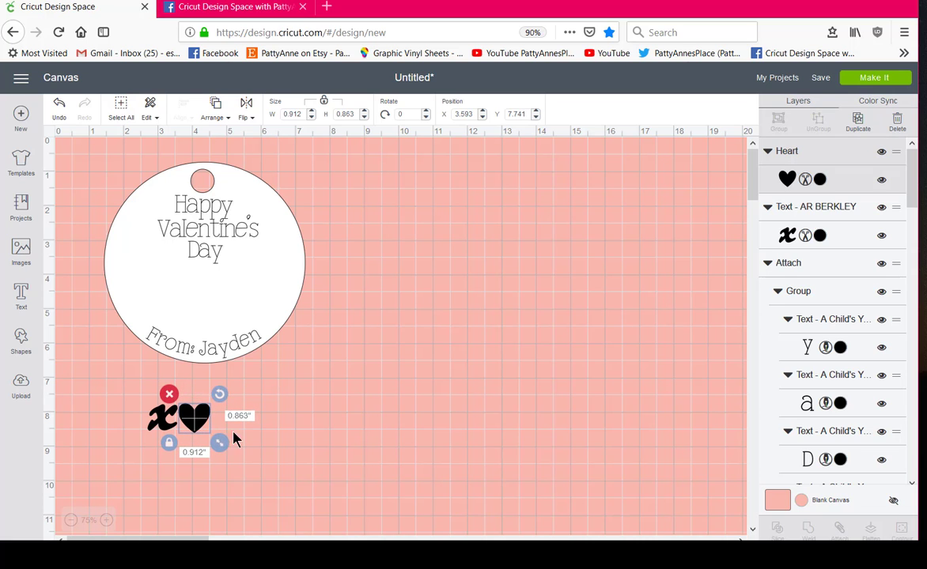
{"action": "left_click", "coordinate": [248, 441]}
Set the x's height to 1 inch with its proportions locked
{"action": "left_click", "coordinate": [162, 431]}
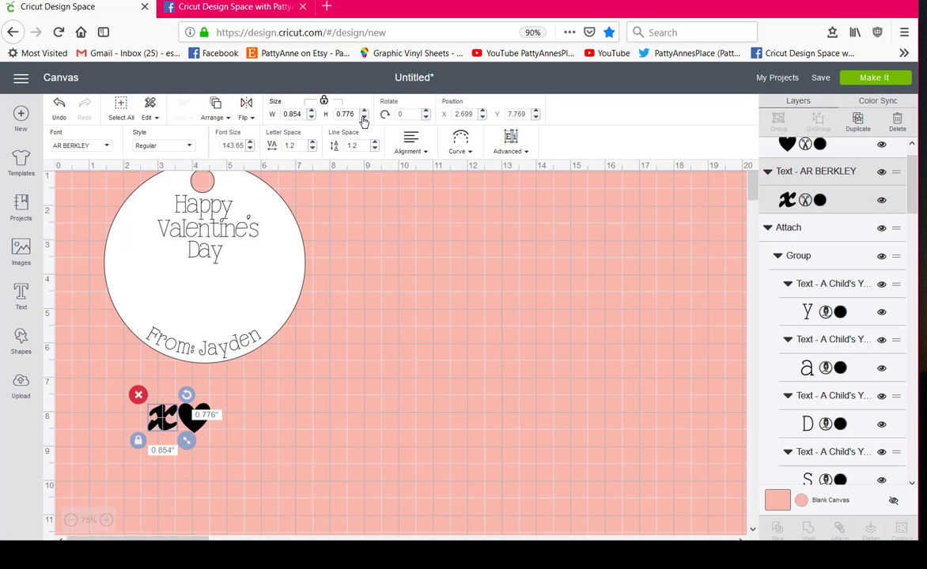
{"action": "left_click_drag", "start_coordinate": [357, 115], "coordinate": [297, 113]}
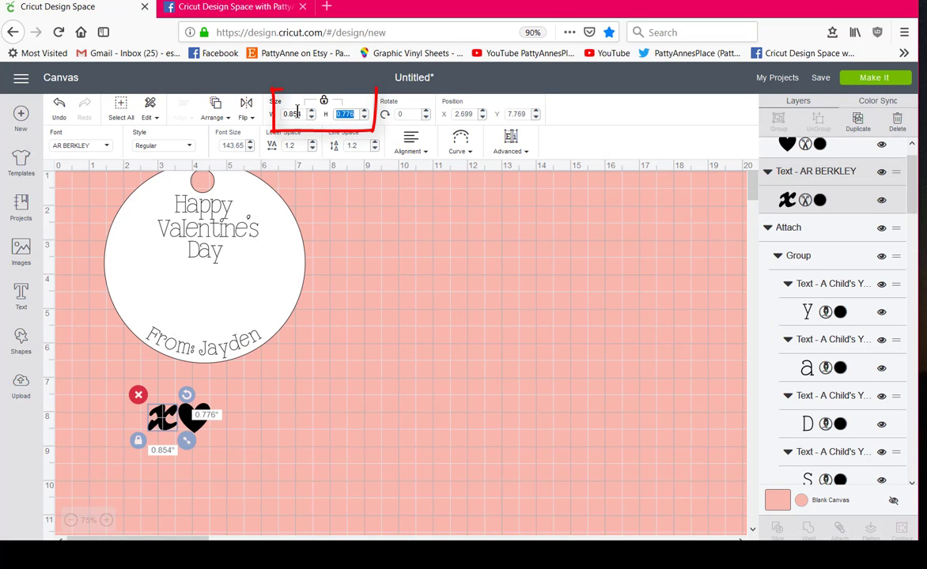
{"action": "type", "text": "1"}
{"action": "key", "text": "Return"}
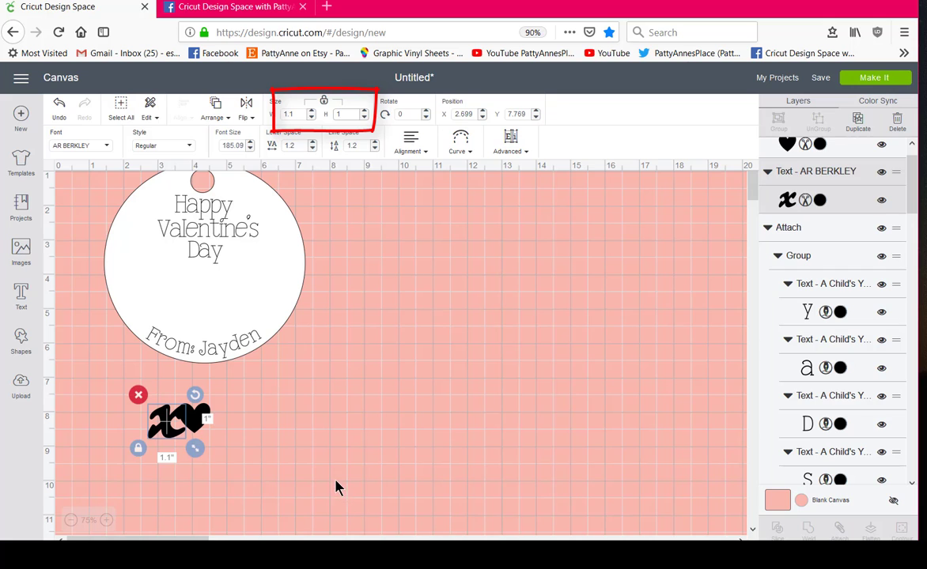
{"action": "left_click", "coordinate": [335, 481]}
Move the heart clear of the x and set its height to 1 inch
{"action": "left_click_drag", "start_coordinate": [192, 405], "coordinate": [214, 414]}
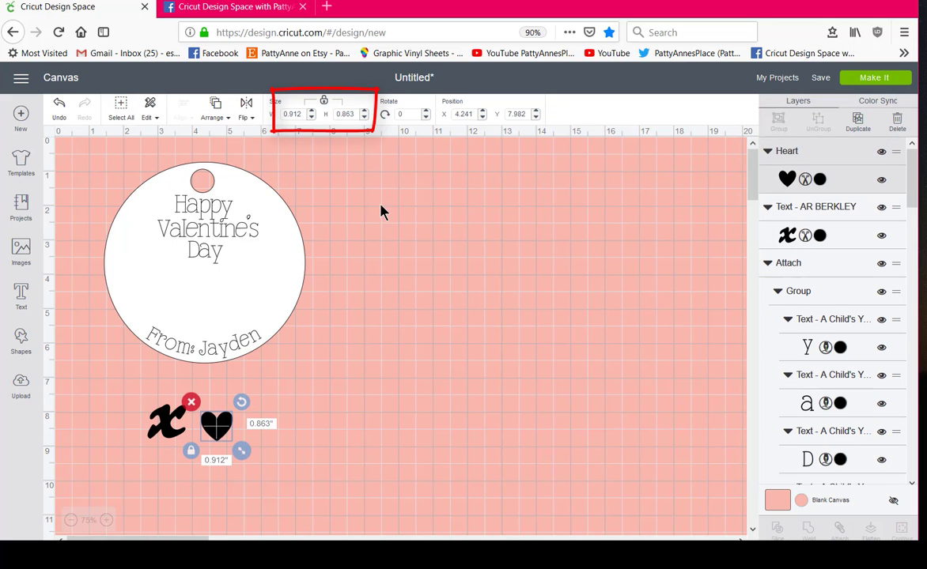
{"action": "left_click_drag", "start_coordinate": [356, 115], "coordinate": [321, 113]}
{"action": "type", "text": "1"}
{"action": "key", "text": "Return"}
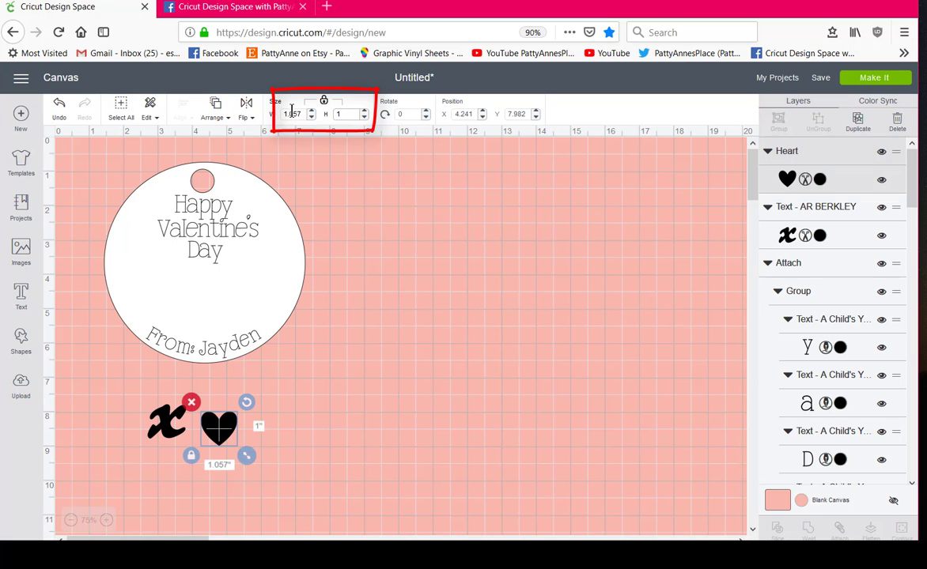
{"action": "left_click", "coordinate": [269, 360]}
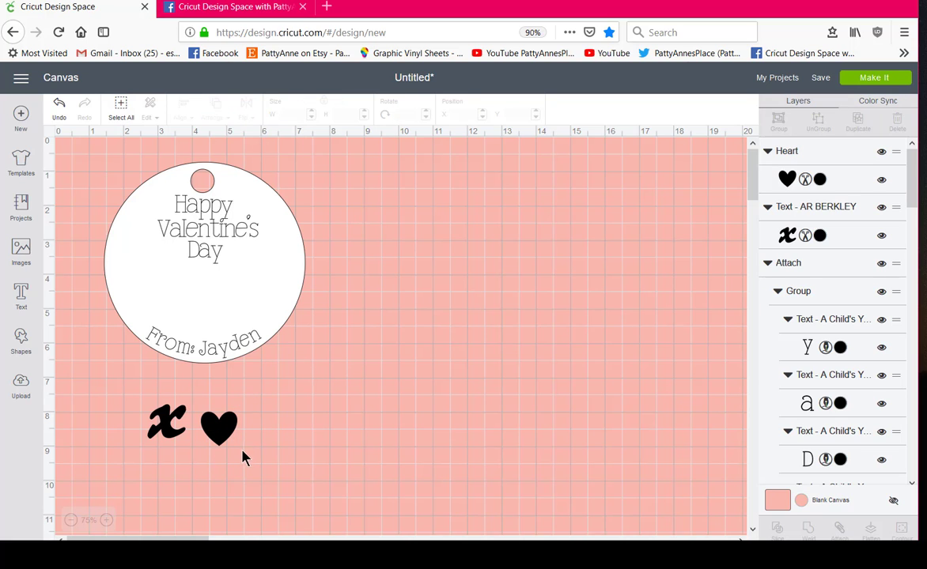
Align the bottoms of the x and heart and close the gap between them so the pair is about 2.25 inches wide
{"action": "left_click_drag", "start_coordinate": [242, 454], "coordinate": [138, 398]}
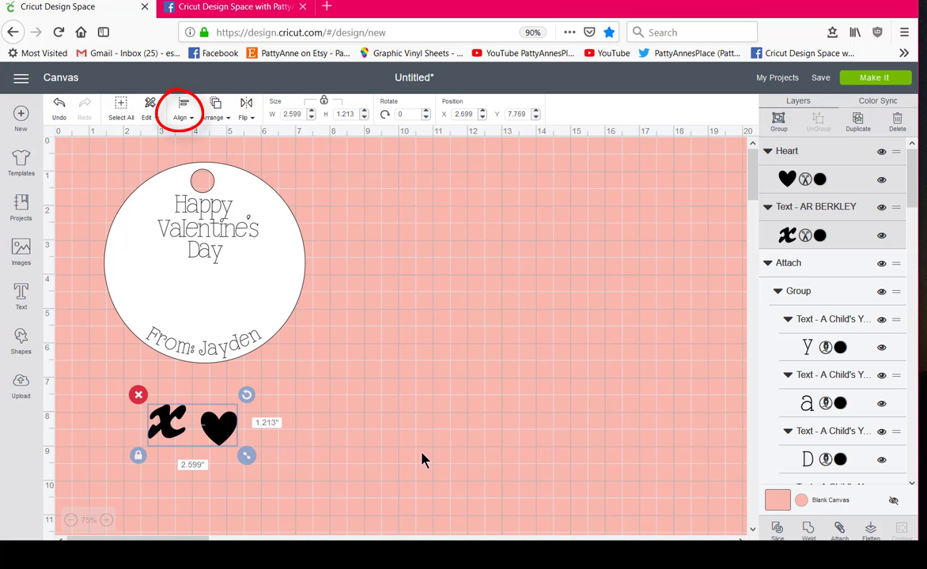
{"action": "left_click", "coordinate": [183, 107]}
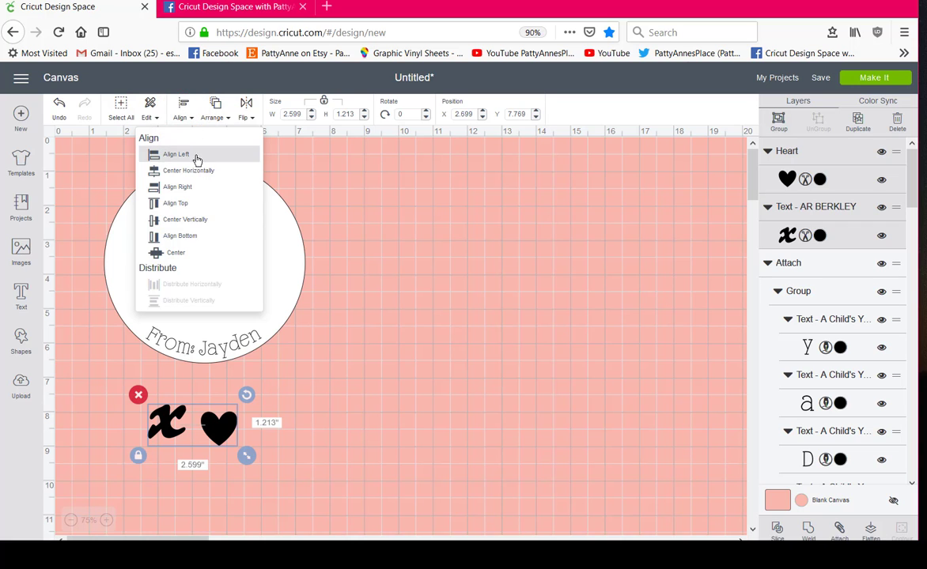
{"action": "left_click", "coordinate": [180, 236]}
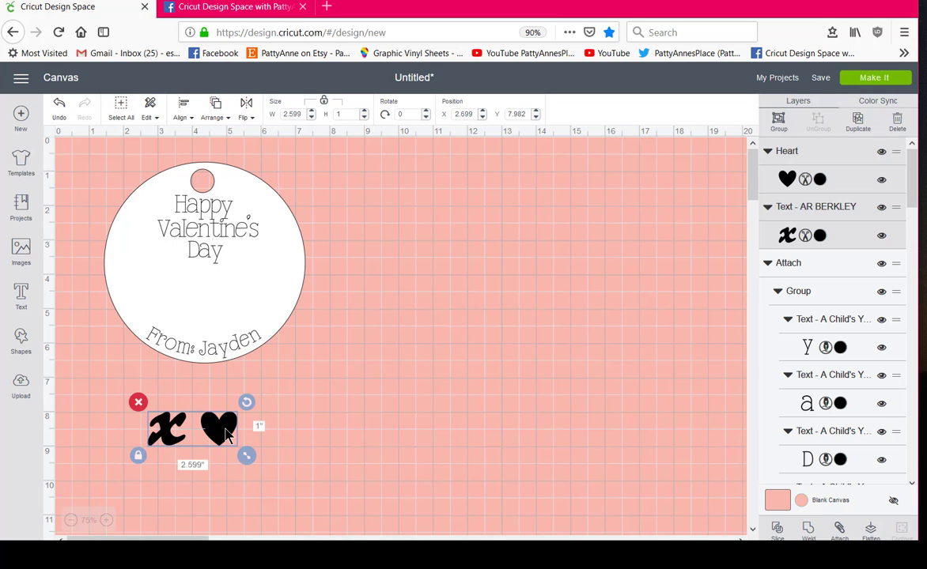
{"action": "mouse_move", "coordinate": [227, 433]}
{"action": "left_mouse_down"}
{"action": "mouse_move", "coordinate": [202, 439]}
{"action": "mouse_move", "coordinate": [124, 406]}
{"action": "left_mouse_up"}
{"action": "left_click", "coordinate": [273, 449]}
{"action": "left_click", "coordinate": [221, 471]}
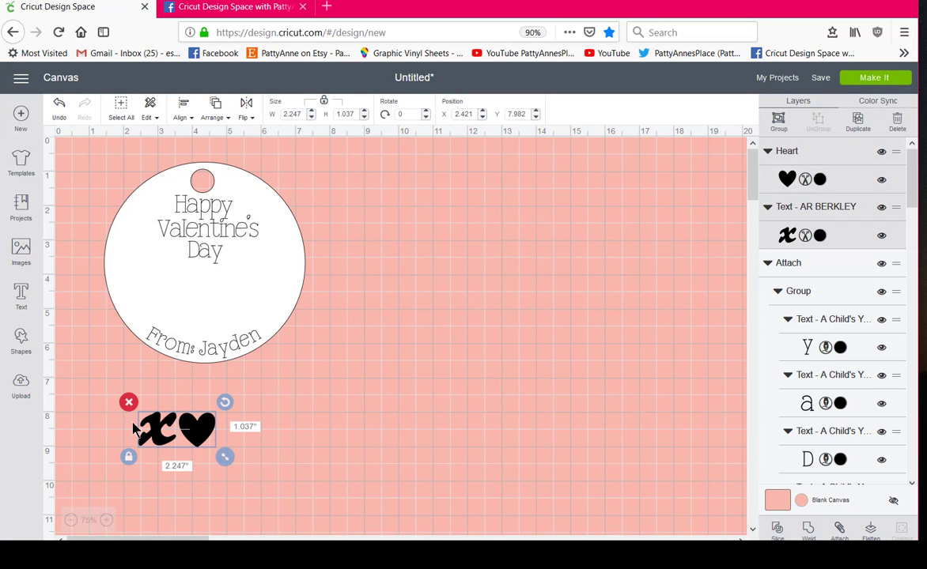
Duplicate the x and heart pair and place the copy directly after the original to form an XOXO row
{"action": "left_click", "coordinate": [866, 129]}
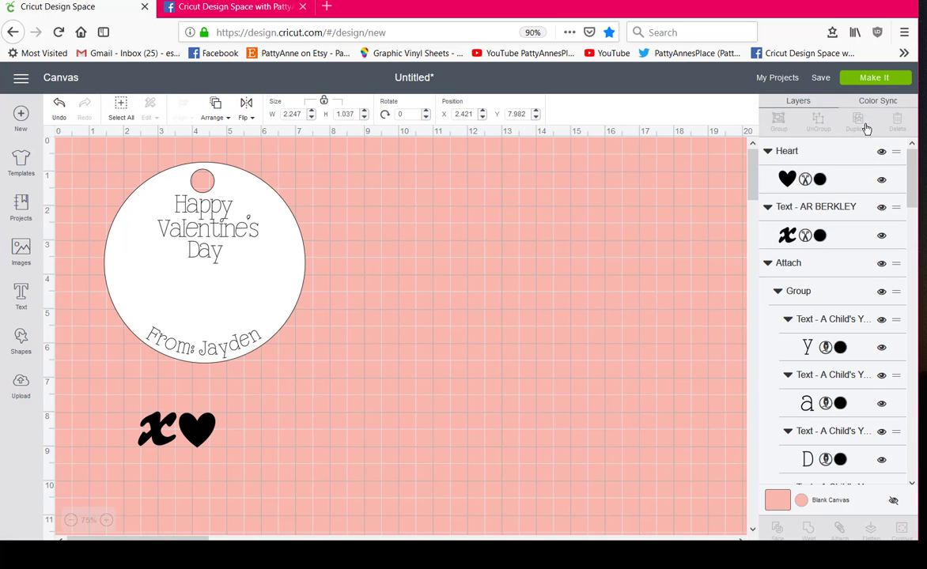
{"action": "left_click_drag", "start_coordinate": [189, 427], "coordinate": [268, 432]}
{"action": "left_click", "coordinate": [366, 468]}
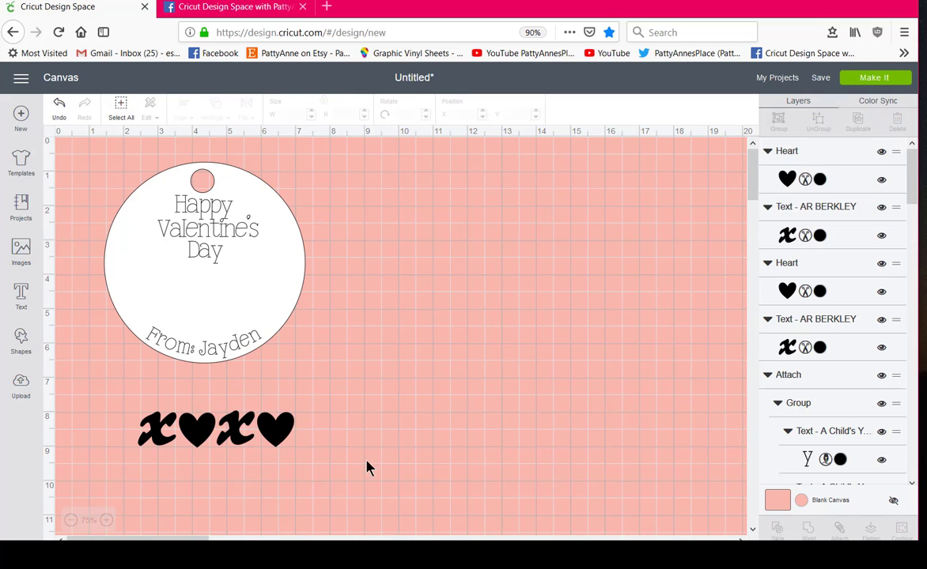
Align the bottoms of all four XOXO pieces, then shrink the row and place it between "Day" and the name line
{"action": "left_click_drag", "start_coordinate": [377, 464], "coordinate": [93, 393]}
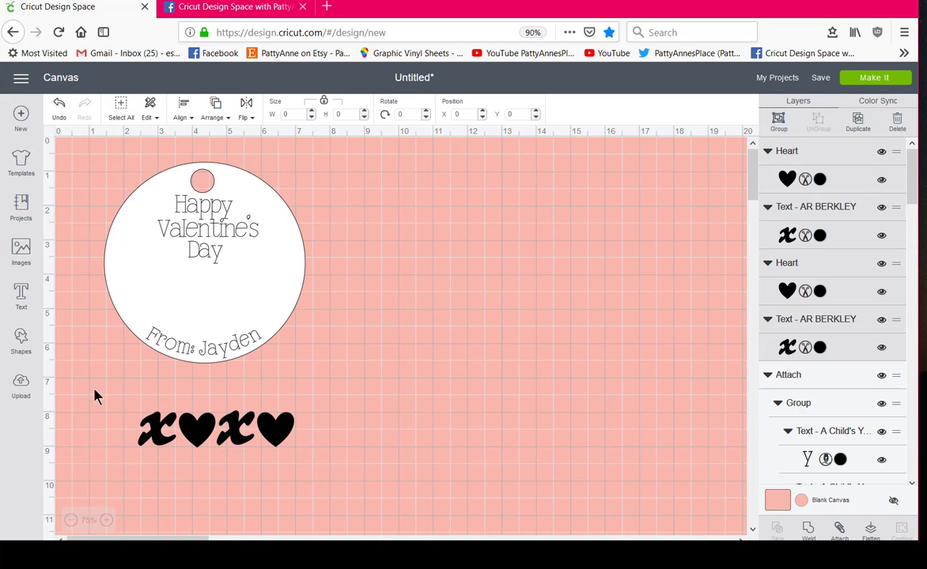
{"action": "left_click", "coordinate": [183, 109]}
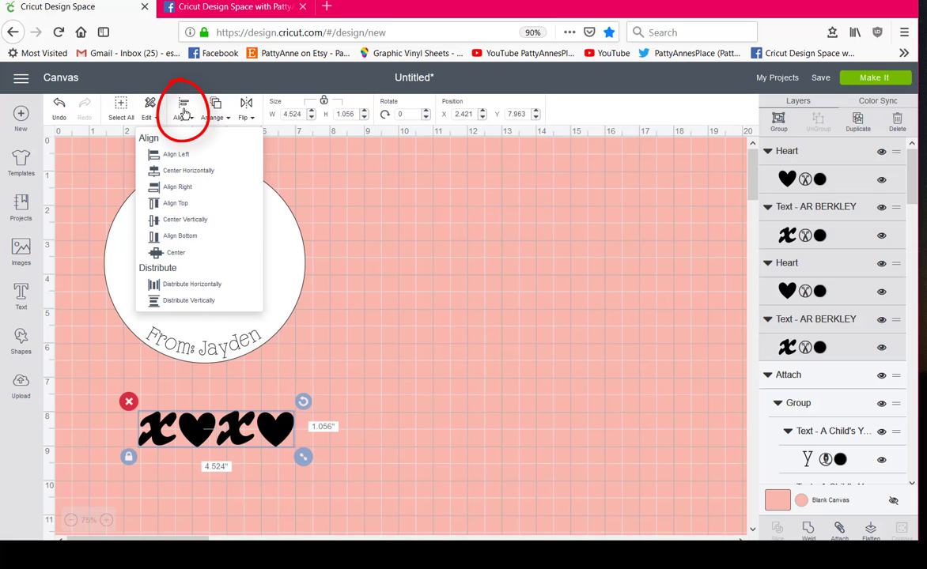
{"action": "left_click", "coordinate": [207, 241]}
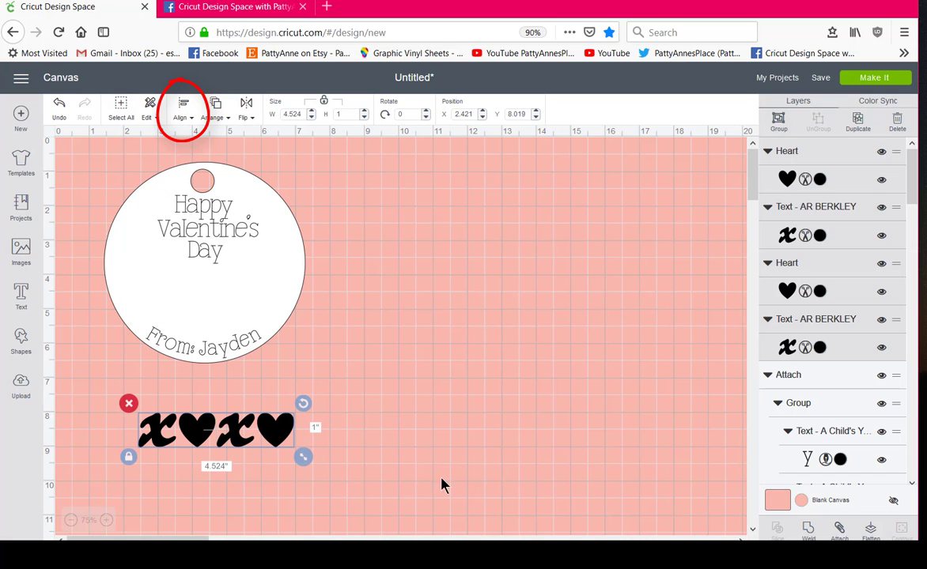
{"action": "left_click_drag", "start_coordinate": [308, 452], "coordinate": [220, 295]}
{"action": "left_click", "coordinate": [430, 371]}
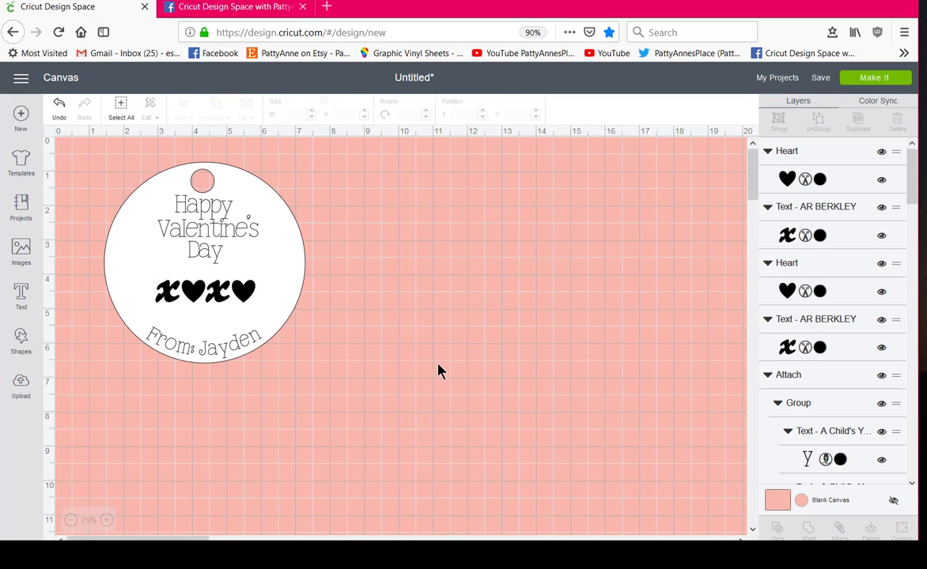
Select the attached round tag and detach its circle, greeting and name line
{"action": "left_click", "coordinate": [228, 242]}
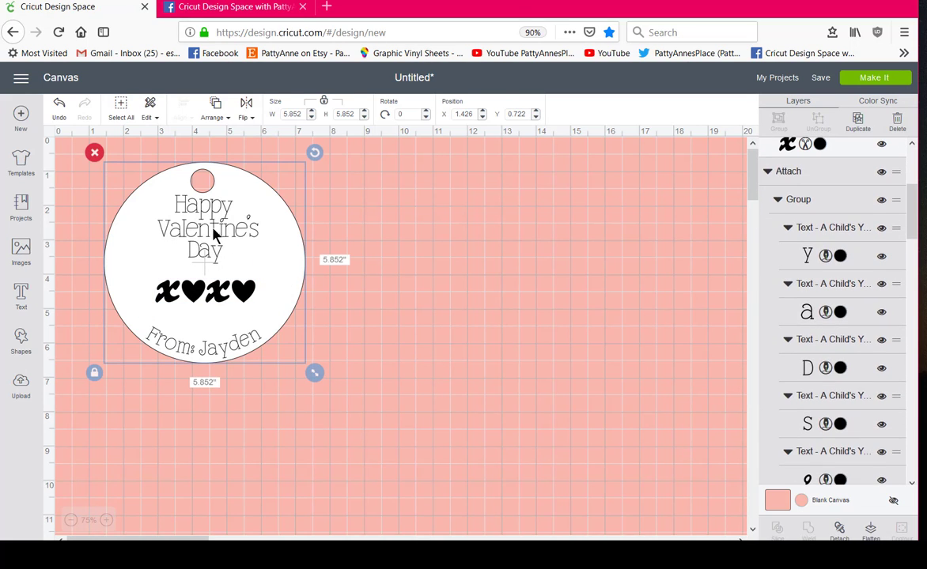
{"action": "left_click", "coordinate": [302, 231]}
{"action": "left_click", "coordinate": [213, 213]}
{"action": "left_click", "coordinate": [261, 228]}
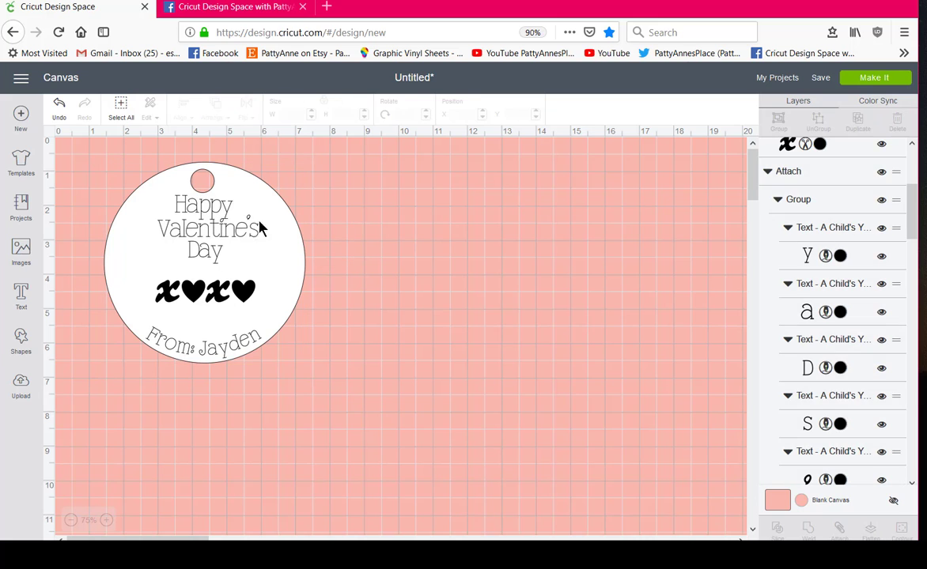
{"action": "left_click", "coordinate": [215, 239]}
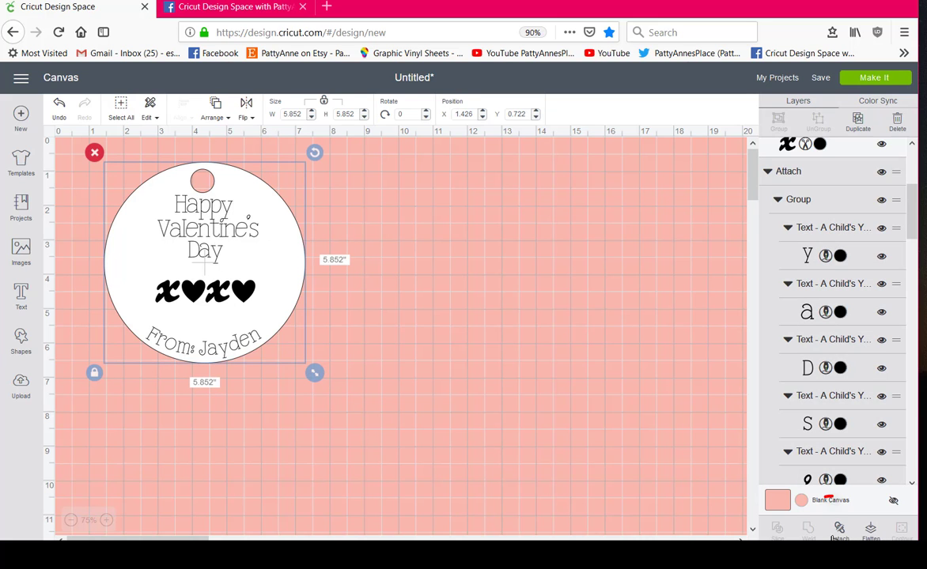
{"action": "left_click", "coordinate": [839, 528]}
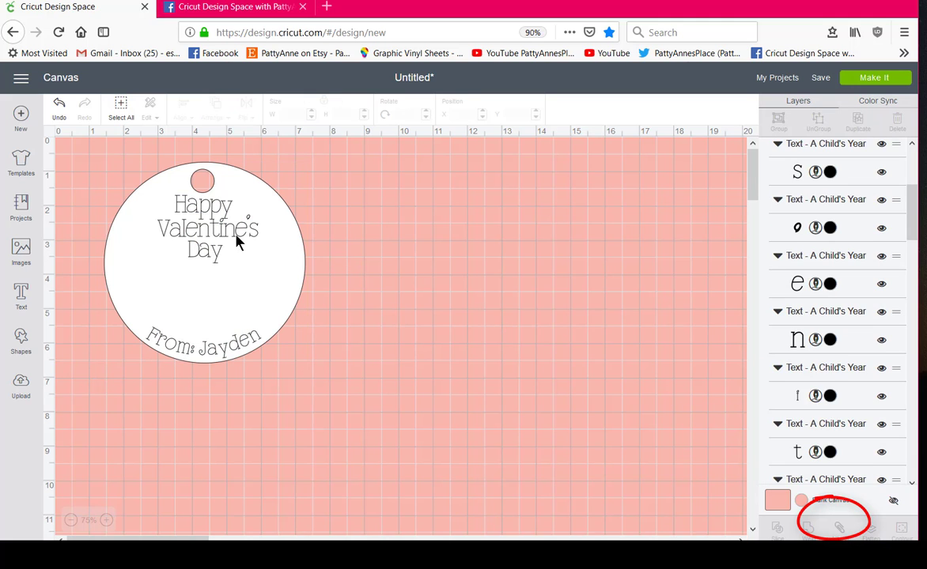
Move the greeting slightly lower on the tag and send the white circle behind the XOXO row
{"action": "left_click_drag", "start_coordinate": [211, 236], "coordinate": [206, 245]}
{"action": "left_click", "coordinate": [420, 360]}
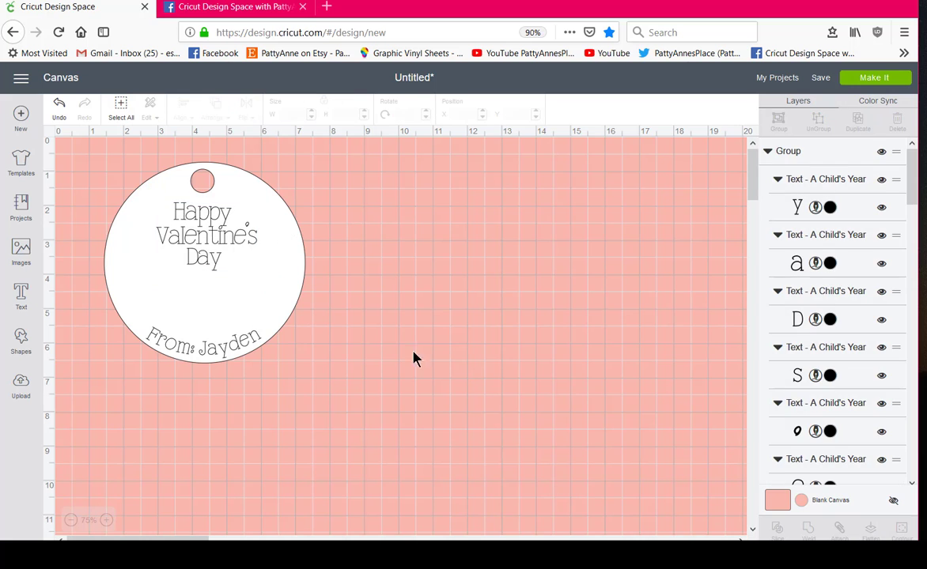
{"action": "left_click", "coordinate": [296, 291]}
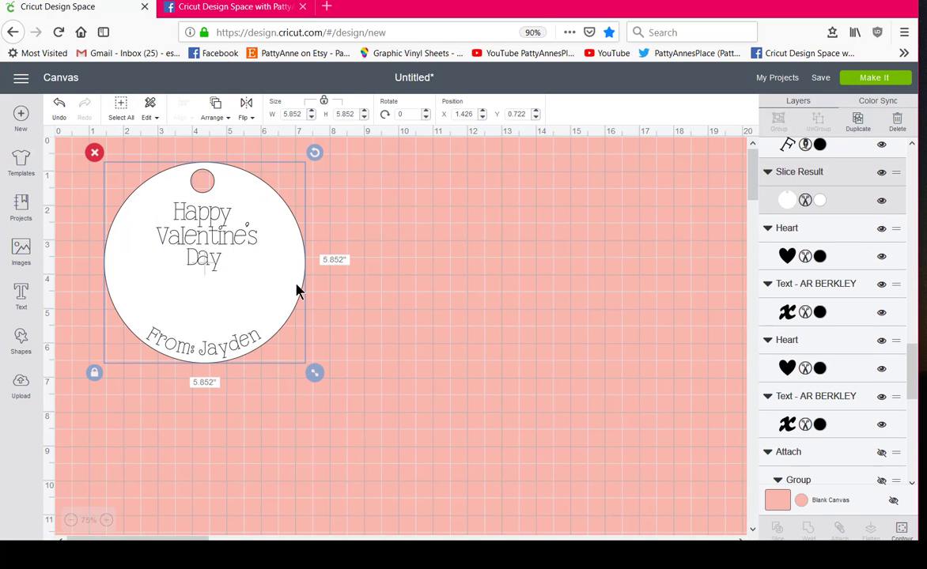
{"action": "right_click", "coordinate": [297, 291]}
{"action": "left_click", "coordinate": [335, 372]}
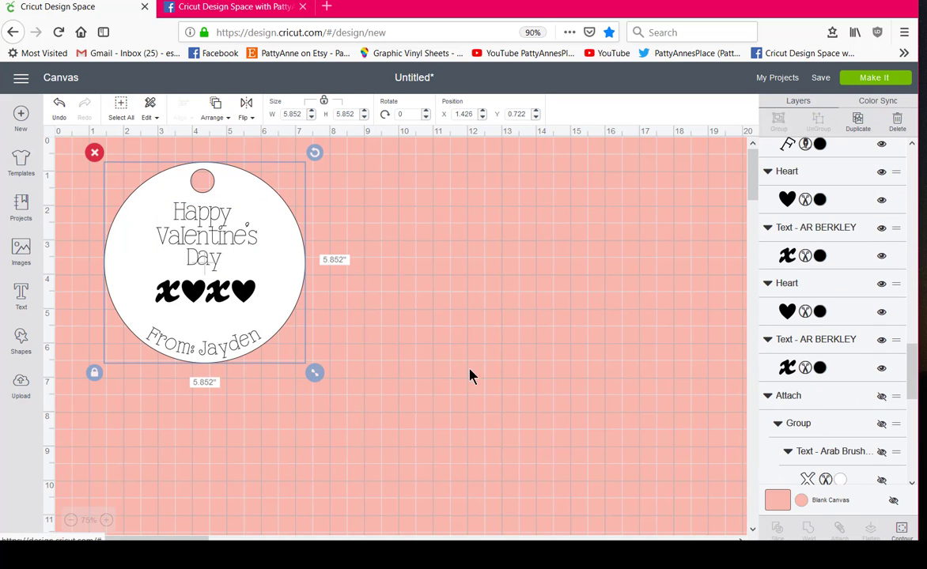
{"action": "left_click", "coordinate": [543, 400]}
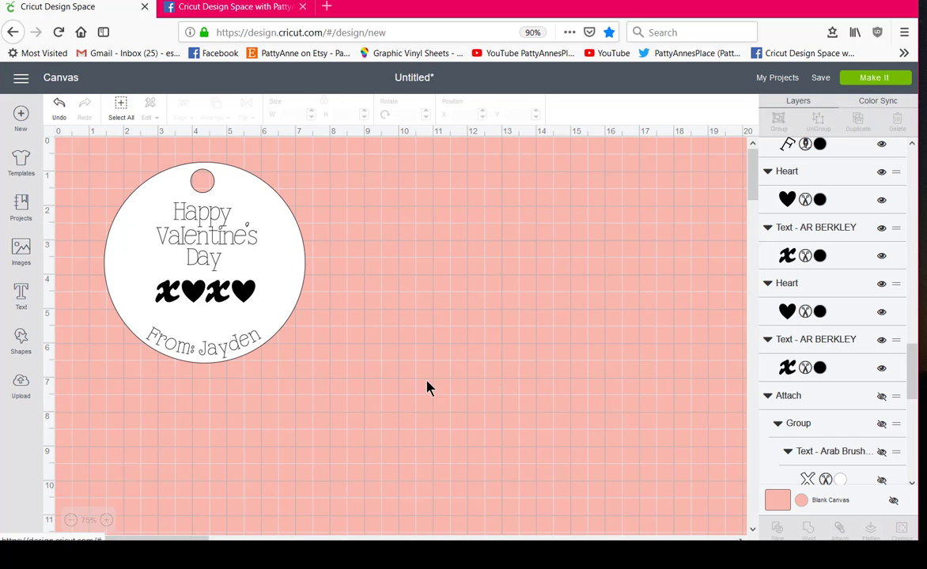
{"action": "left_click", "coordinate": [226, 293]}
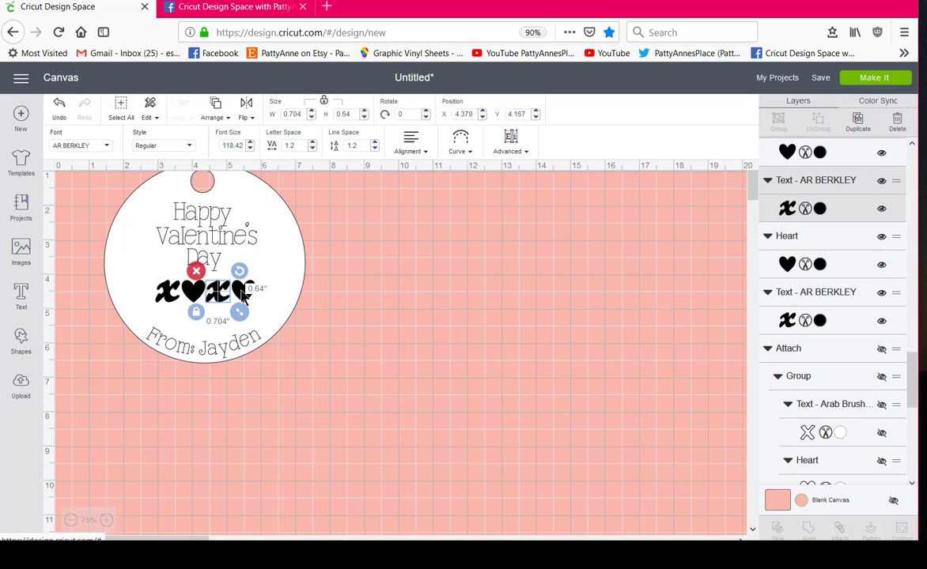
{"action": "left_click", "coordinate": [265, 307]}
{"action": "left_click", "coordinate": [350, 316]}
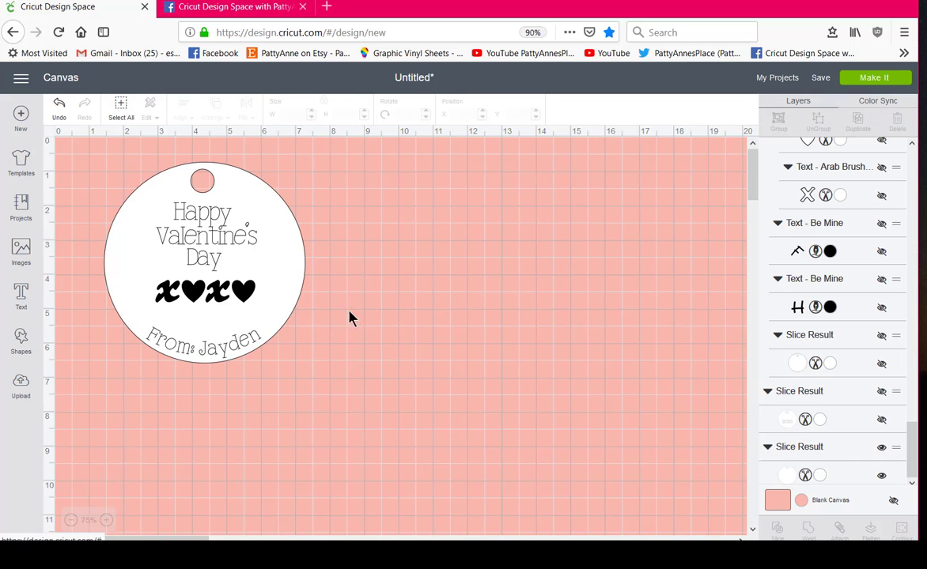
Select both x letters and both hearts of the XOXO row and group them
{"action": "left_click", "coordinate": [162, 291]}
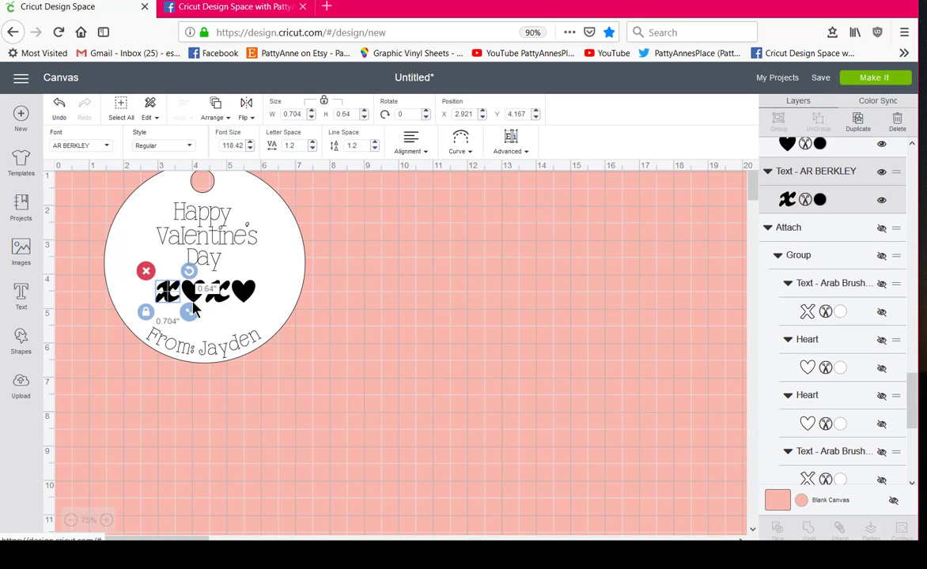
{"action": "left_click", "coordinate": [195, 299], "text": "shift"}
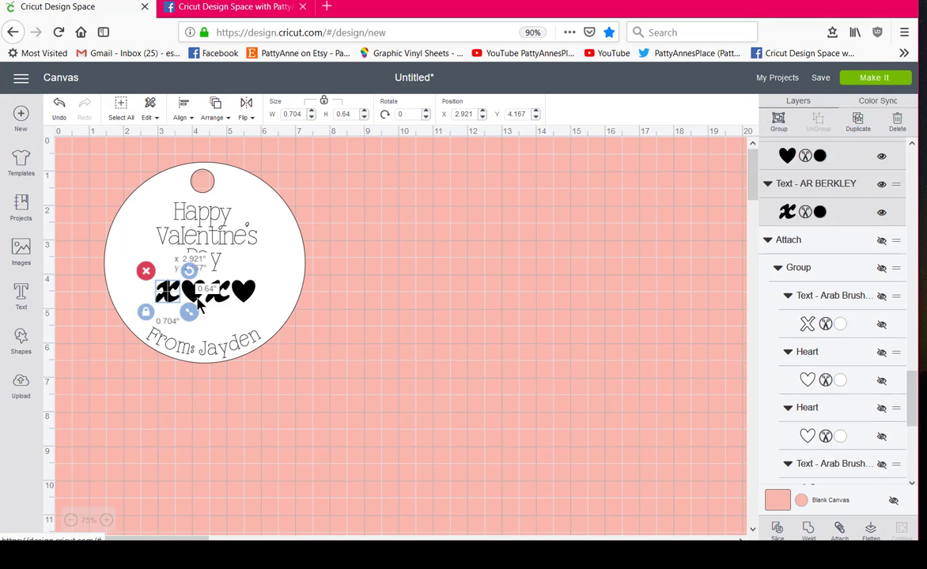
{"action": "left_click", "coordinate": [220, 296], "text": "shift"}
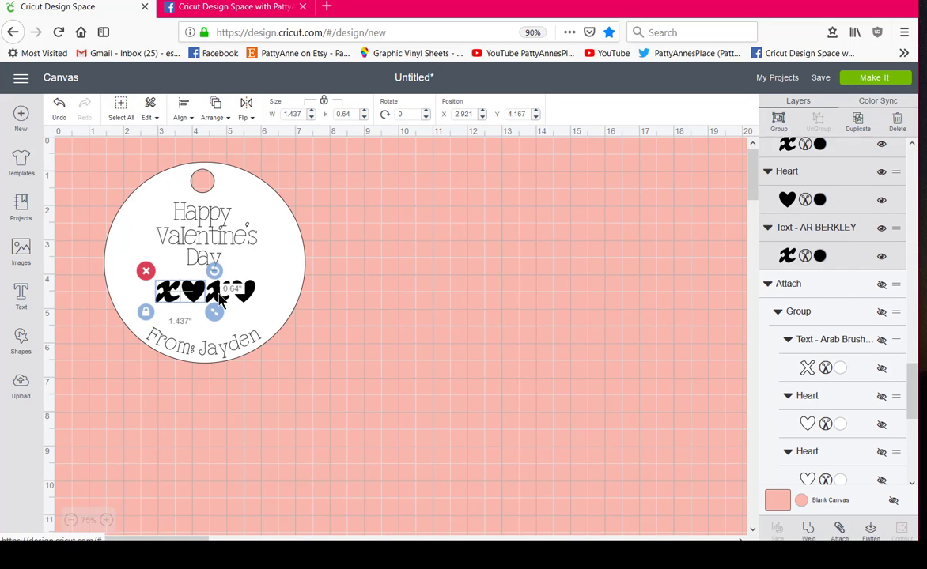
{"action": "left_click", "coordinate": [243, 294], "text": "shift"}
{"action": "left_click", "coordinate": [242, 296], "text": "shift"}
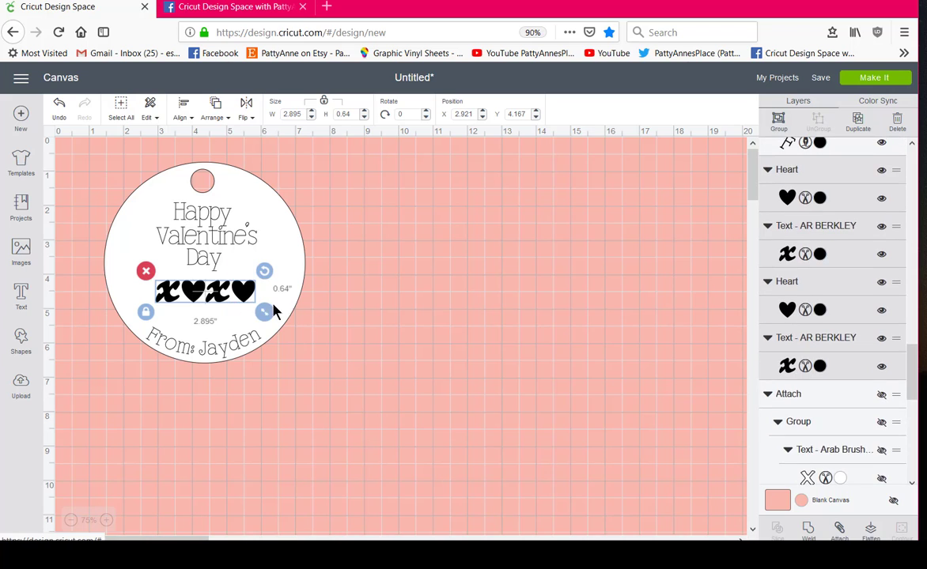
{"action": "left_click", "coordinate": [779, 123]}
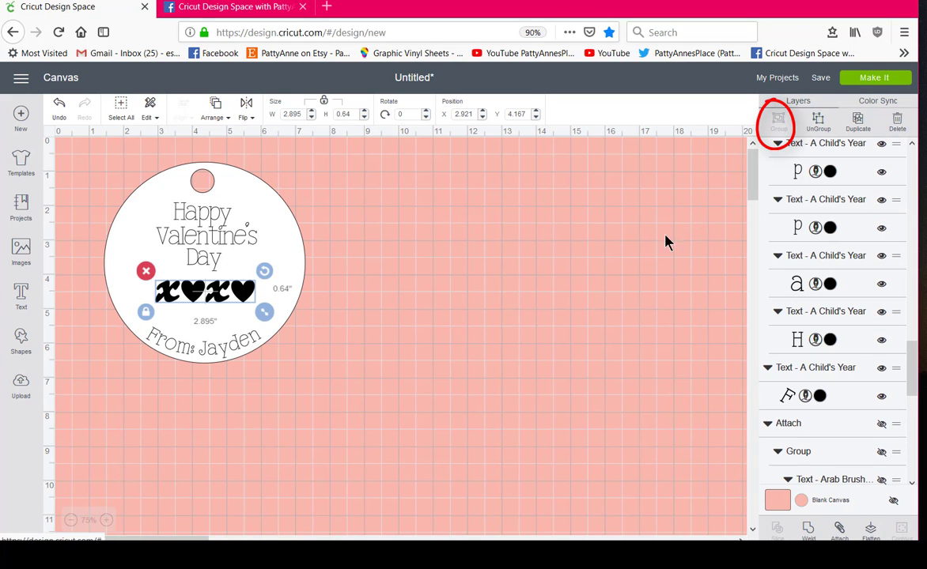
{"action": "left_click", "coordinate": [437, 353]}
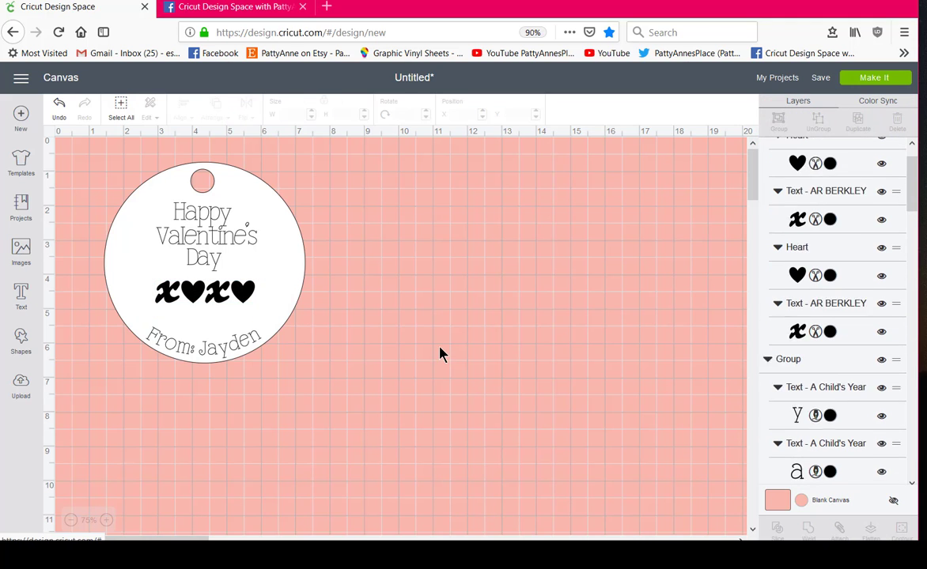
Move the XOXO group slightly down, to about X 2.977 and Y 4.334, between "Day" and the name line
{"action": "left_click", "coordinate": [226, 295]}
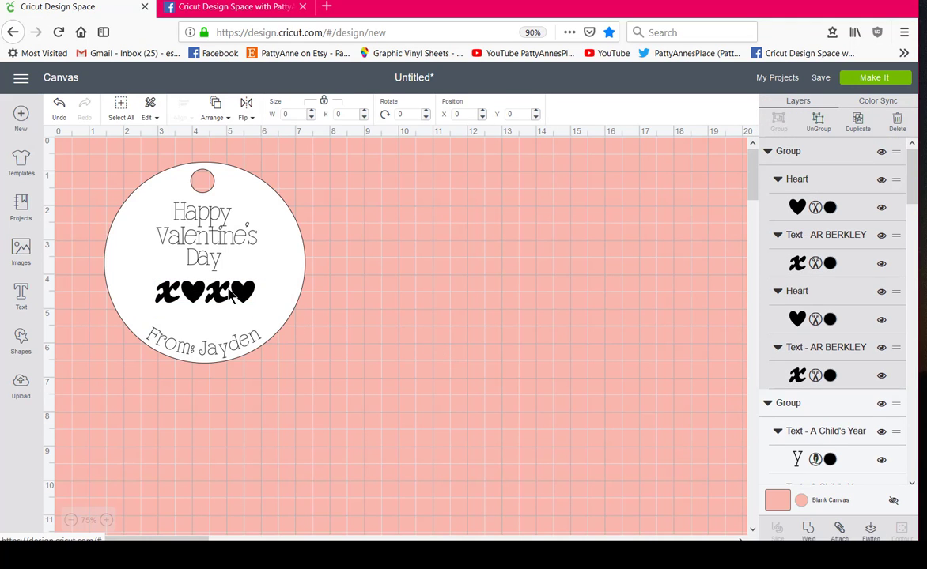
{"action": "left_click_drag", "start_coordinate": [223, 297], "coordinate": [224, 299]}
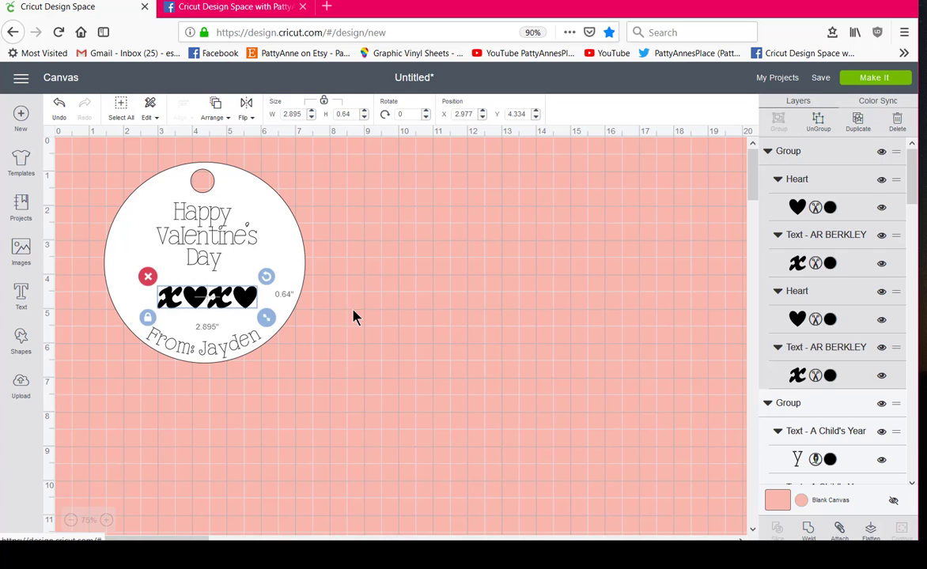
{"action": "left_click", "coordinate": [379, 325]}
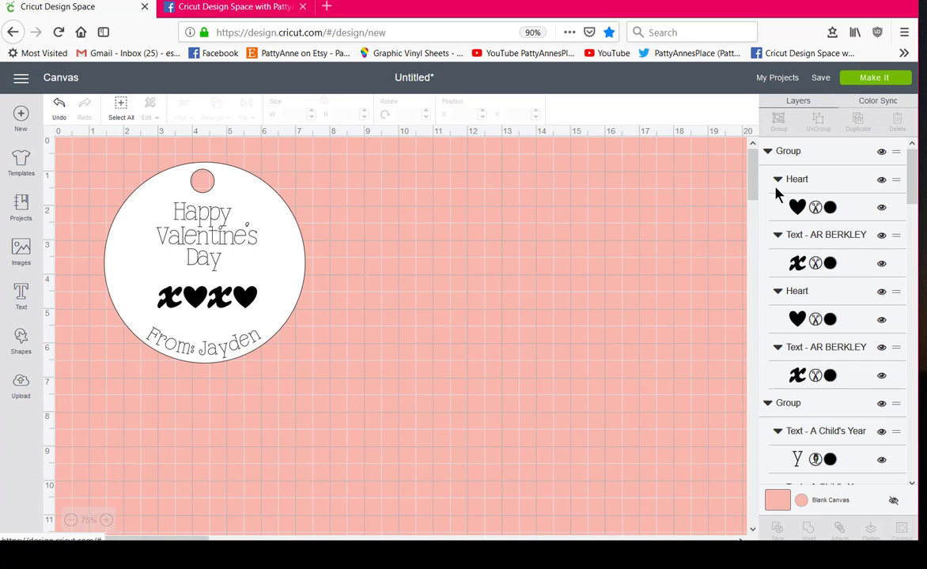
Preview the mats for the unattached tag, return to the canvas, and attach all visible tag pieces together
{"action": "left_click", "coordinate": [868, 79]}
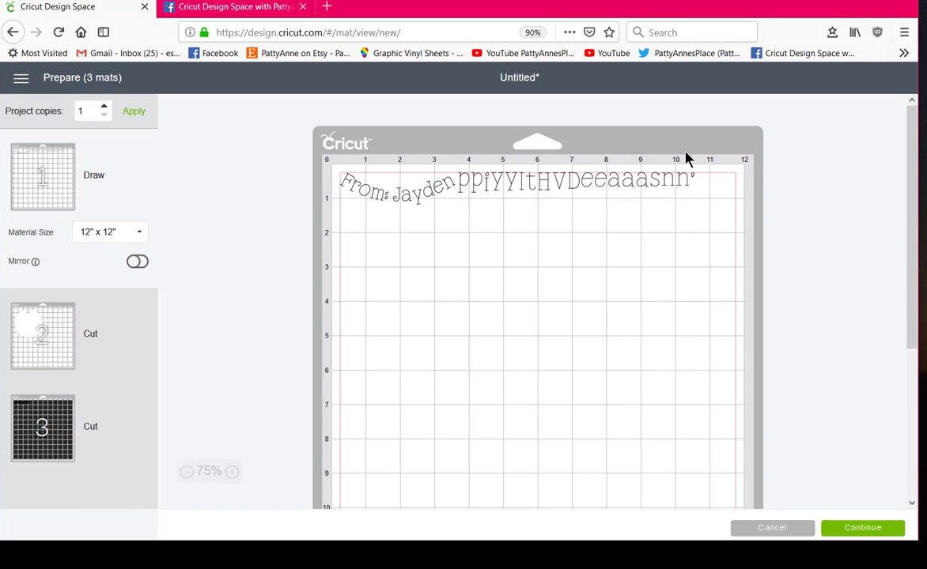
{"action": "left_click", "coordinate": [784, 534]}
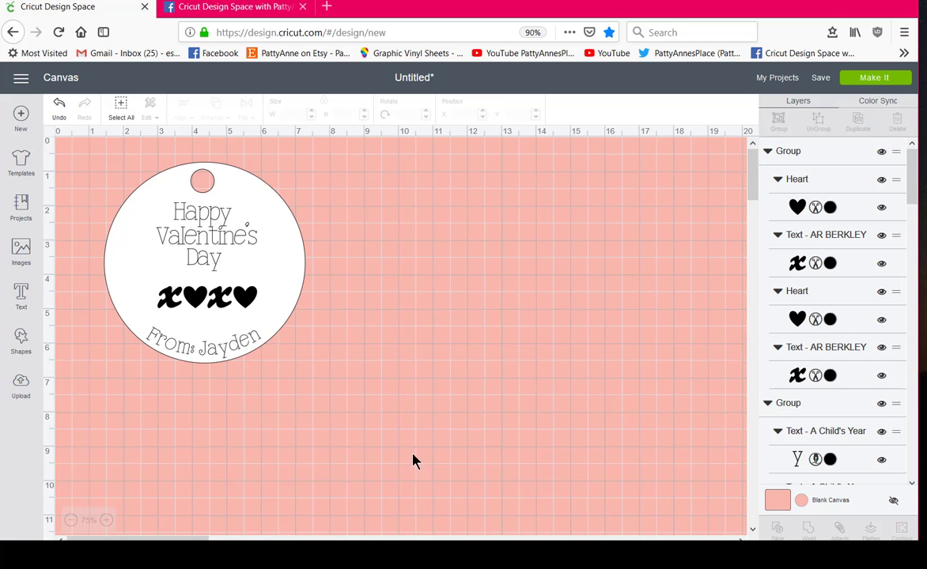
{"action": "left_click_drag", "start_coordinate": [357, 444], "coordinate": [79, 145]}
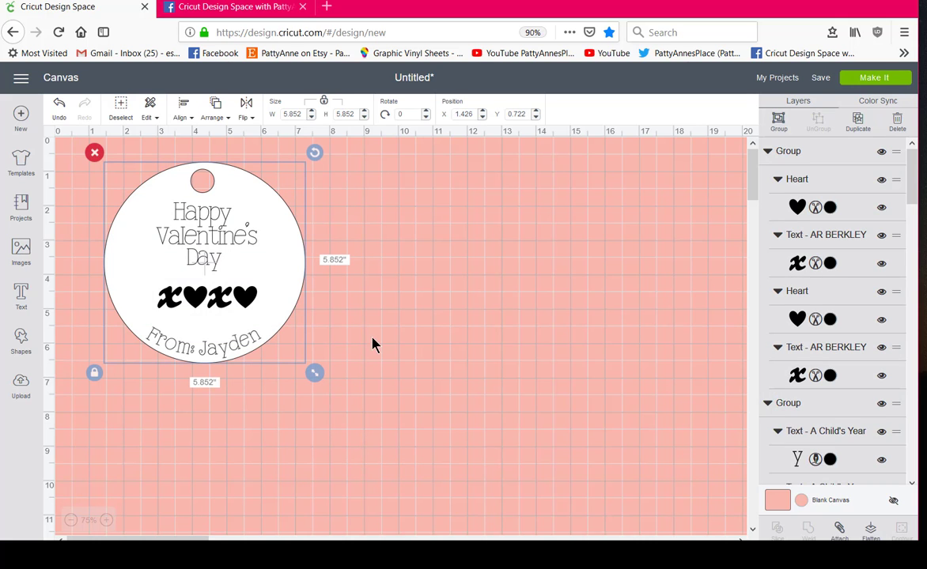
{"action": "left_click", "coordinate": [839, 530]}
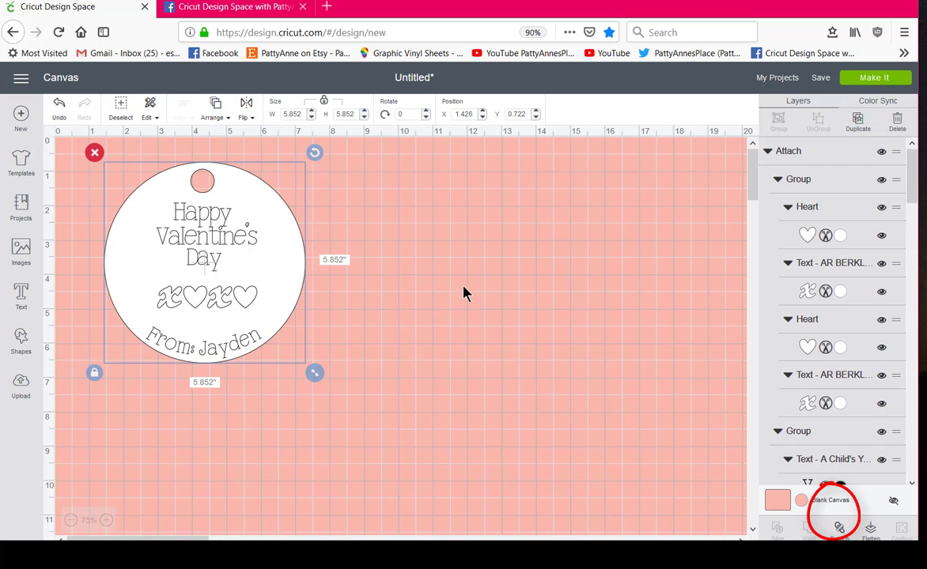
Check the attached tag's mat preview and its draw and cut operations, and return to the canvas
{"action": "left_click", "coordinate": [882, 79]}
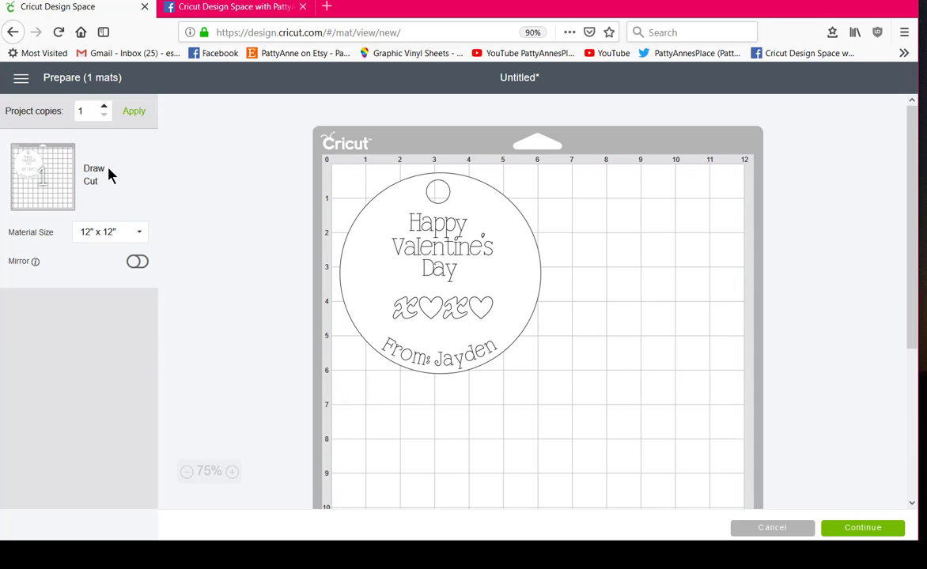
{"action": "left_click_drag", "start_coordinate": [108, 174], "coordinate": [81, 171]}
{"action": "left_click", "coordinate": [142, 191]}
{"action": "left_click", "coordinate": [773, 528]}
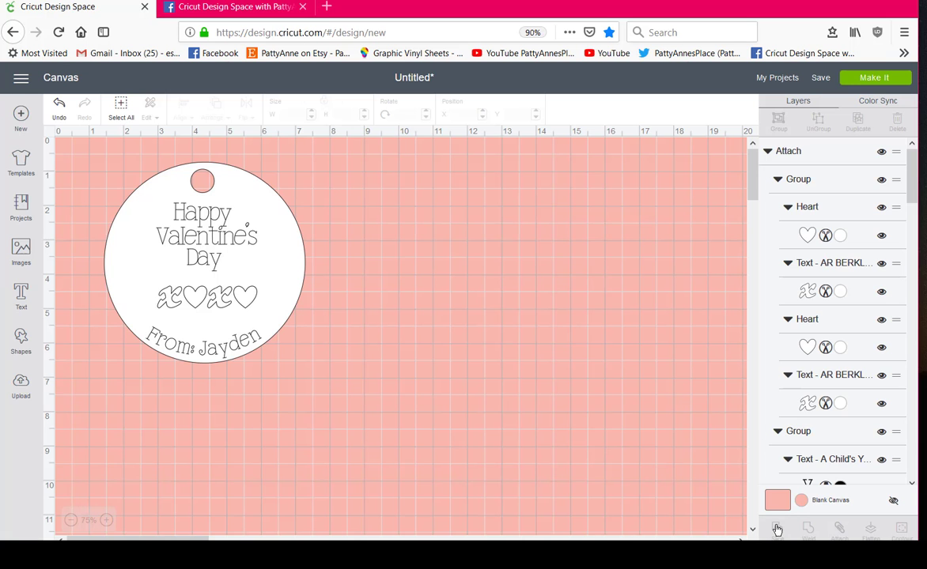
Resize the whole attached tag to 2 inches wide with locked proportions and move it near the canvas origin
{"action": "left_click_drag", "start_coordinate": [369, 393], "coordinate": [47, 159]}
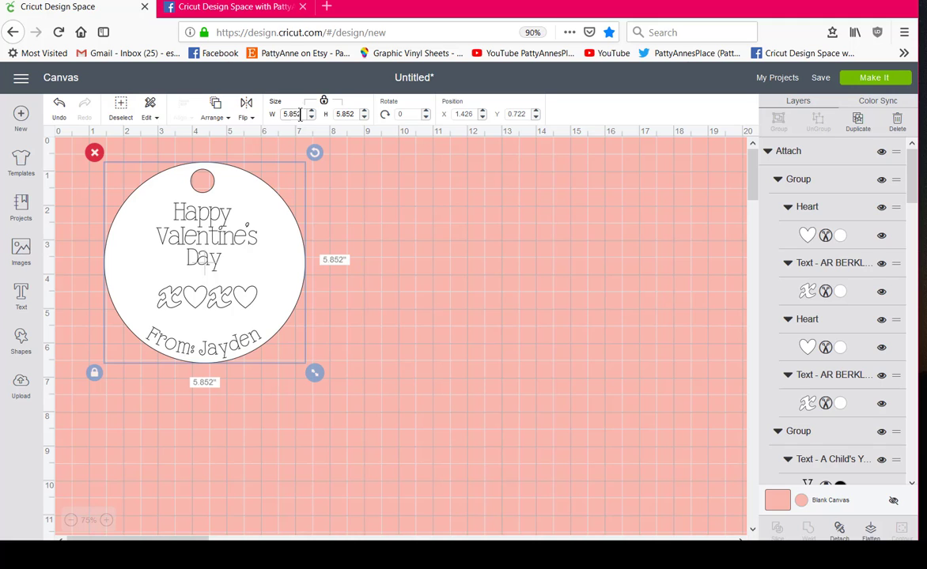
{"action": "left_click_drag", "start_coordinate": [300, 114], "coordinate": [277, 112]}
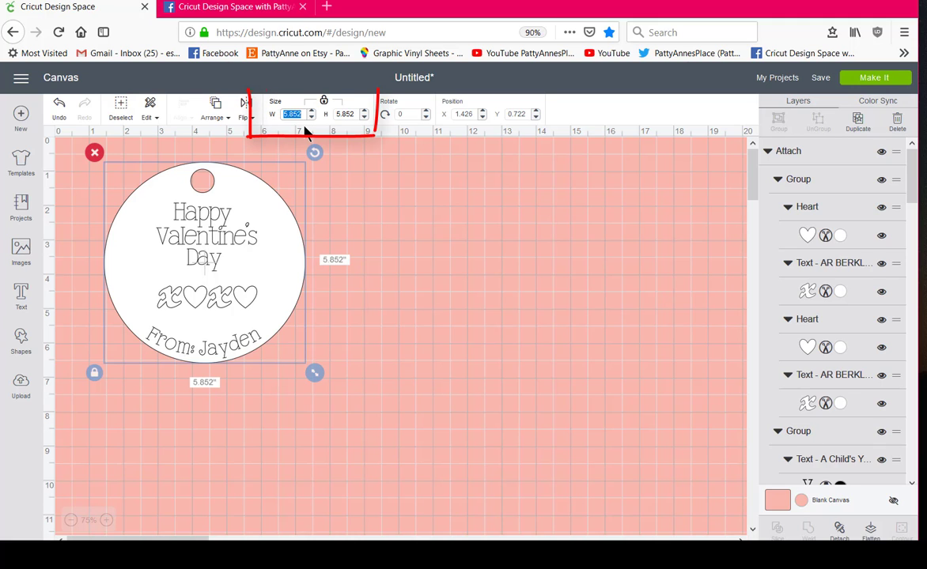
{"action": "type", "text": "2"}
{"action": "key", "text": "Return"}
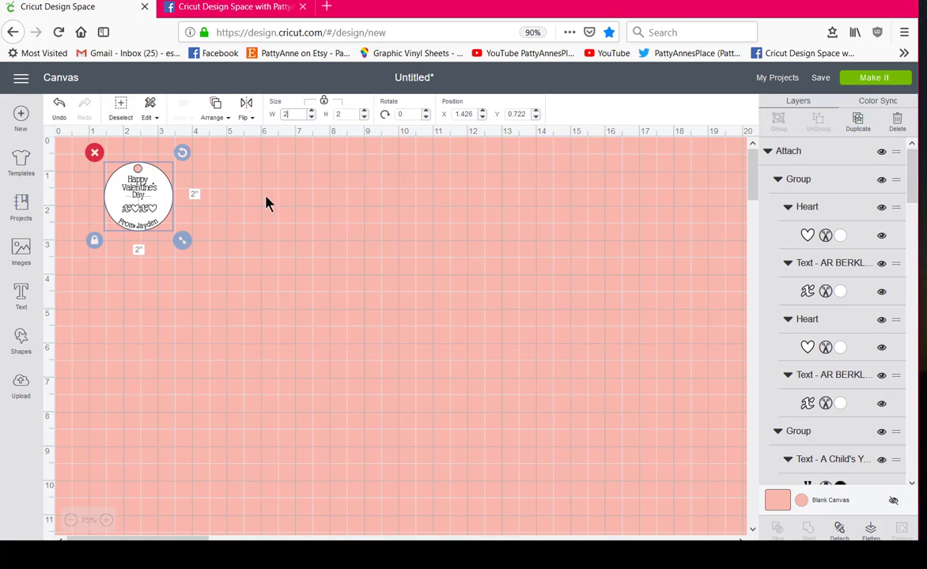
{"action": "left_click_drag", "start_coordinate": [150, 200], "coordinate": [113, 185]}
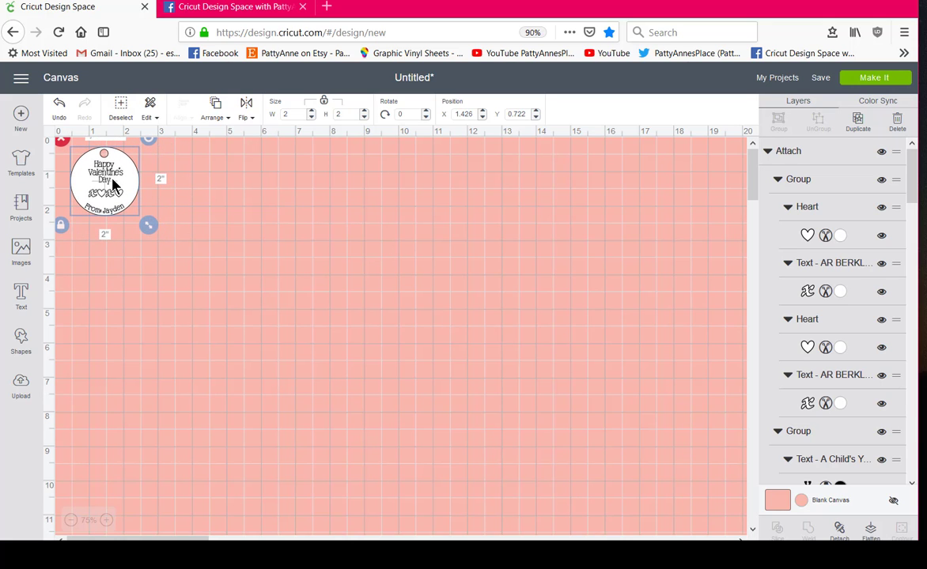
{"action": "left_click", "coordinate": [321, 276]}
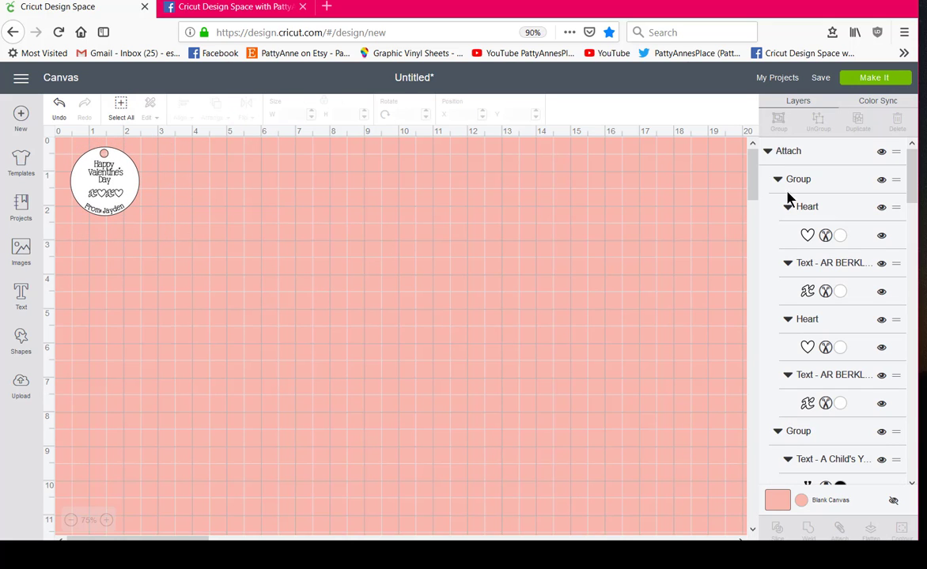
Prepare the 2-inch tag for making, continue past the mat preview and choose the ExploreAir2 Bluetooth machine
{"action": "left_click", "coordinate": [874, 79]}
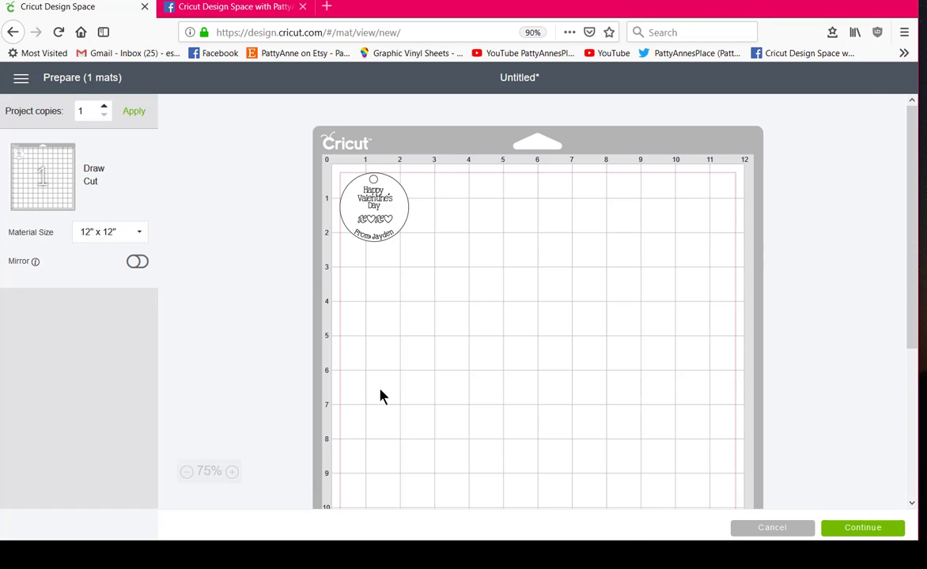
{"action": "left_click", "coordinate": [860, 536]}
{"action": "left_click", "coordinate": [570, 114]}
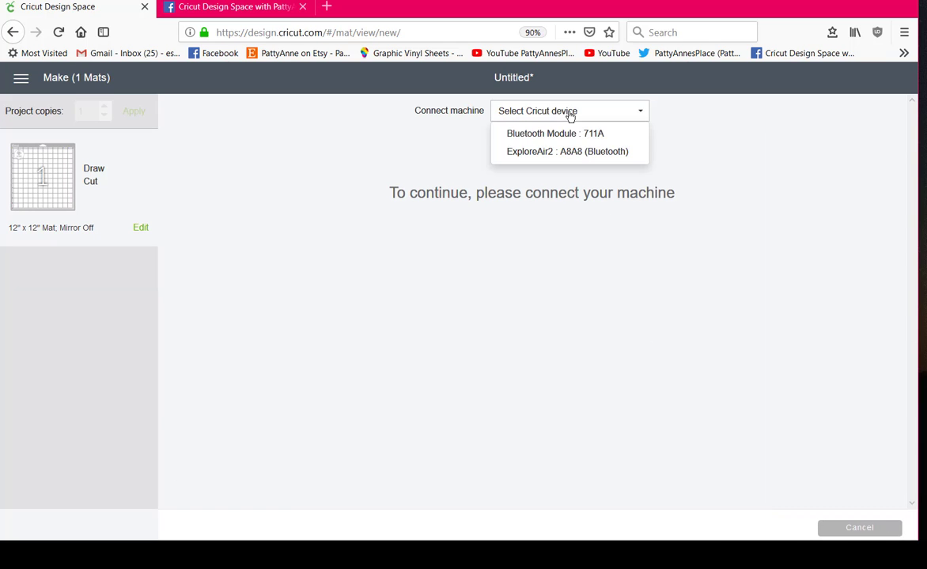
{"action": "left_click", "coordinate": [558, 151]}
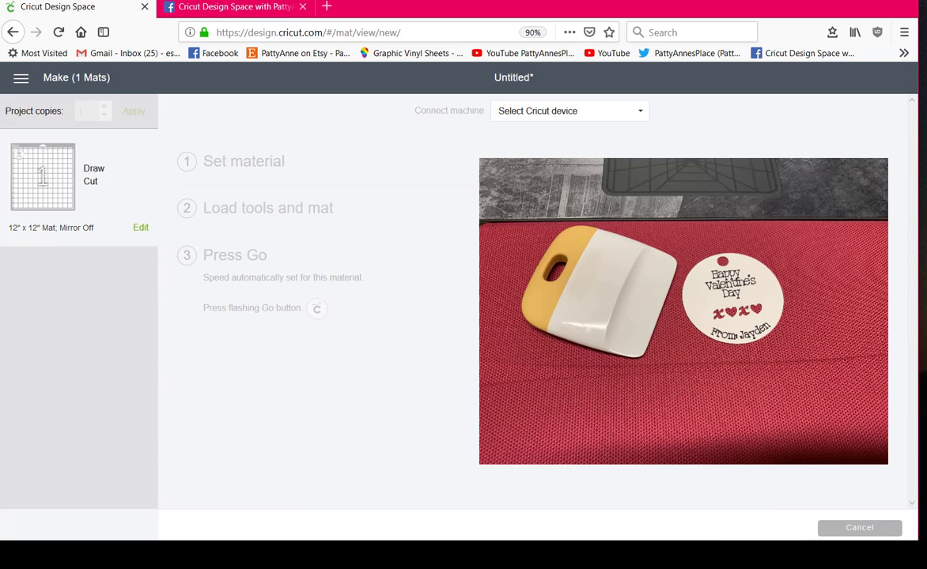